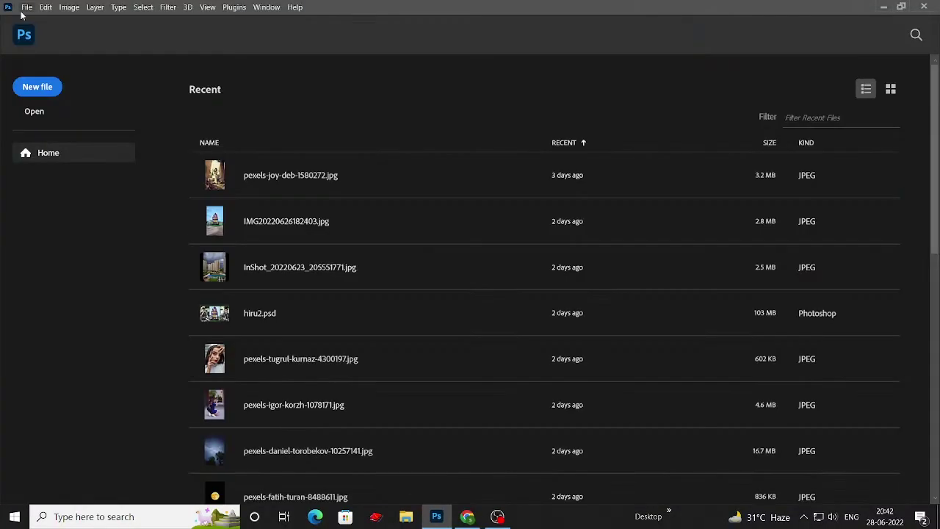
Open the portrait photo of the curly-haired, bearded man from its folder
{"action": "left_click", "coordinate": [26, 8]}
{"action": "left_click", "coordinate": [34, 28]}
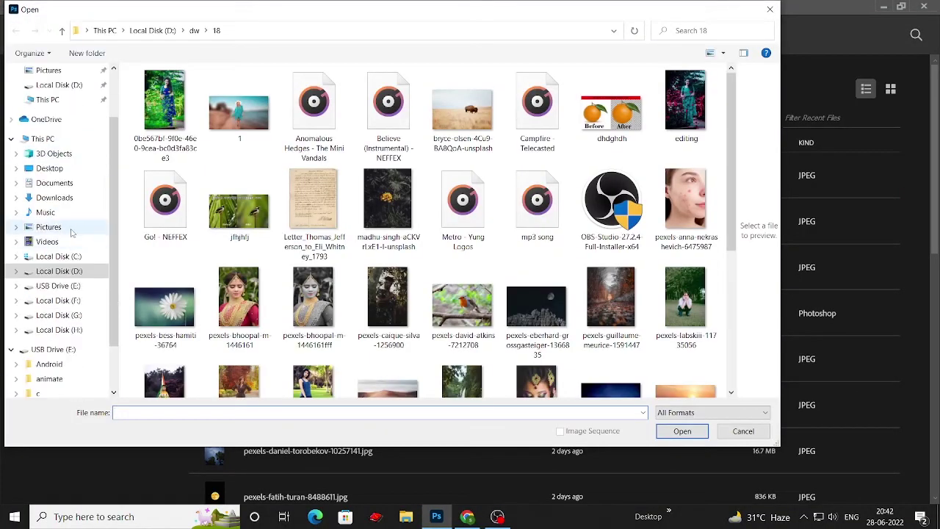
{"action": "left_click", "coordinate": [49, 212]}
{"action": "left_click", "coordinate": [162, 111]}
{"action": "left_click", "coordinate": [682, 432]}
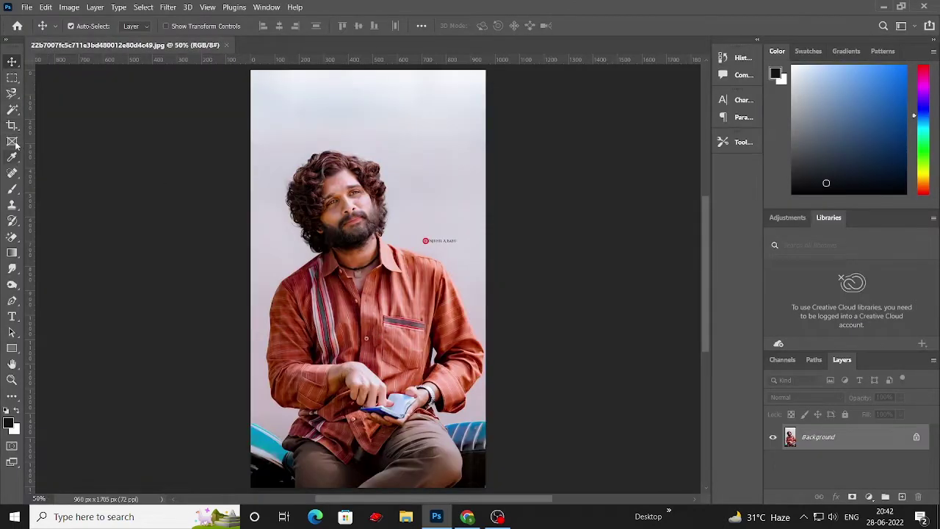
Crop the portrait to the head and upper chest, 1060 x 961 px
{"action": "left_click", "coordinate": [12, 126]}
{"action": "left_click_drag", "start_coordinate": [385, 490], "coordinate": [384, 409]}
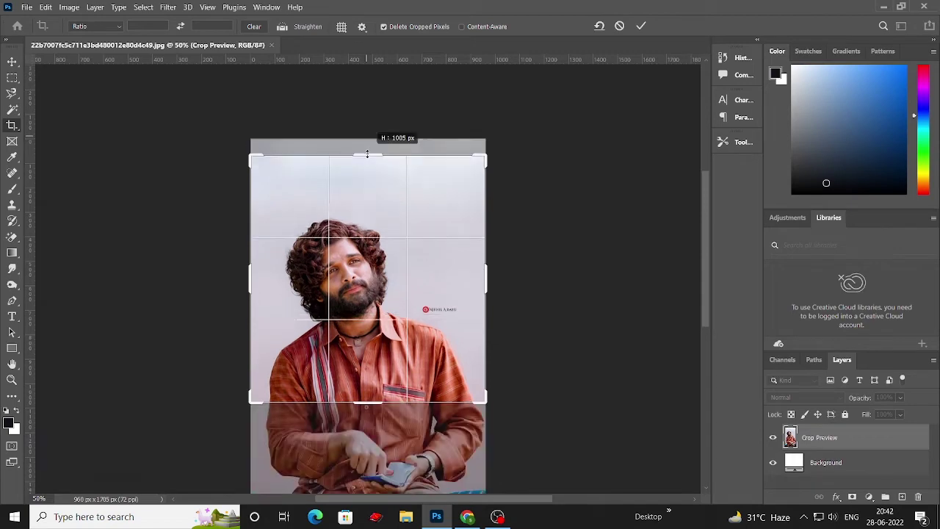
{"action": "left_click_drag", "start_coordinate": [485, 278], "coordinate": [489, 280]}
{"action": "left_click_drag", "start_coordinate": [247, 283], "coordinate": [240, 282]}
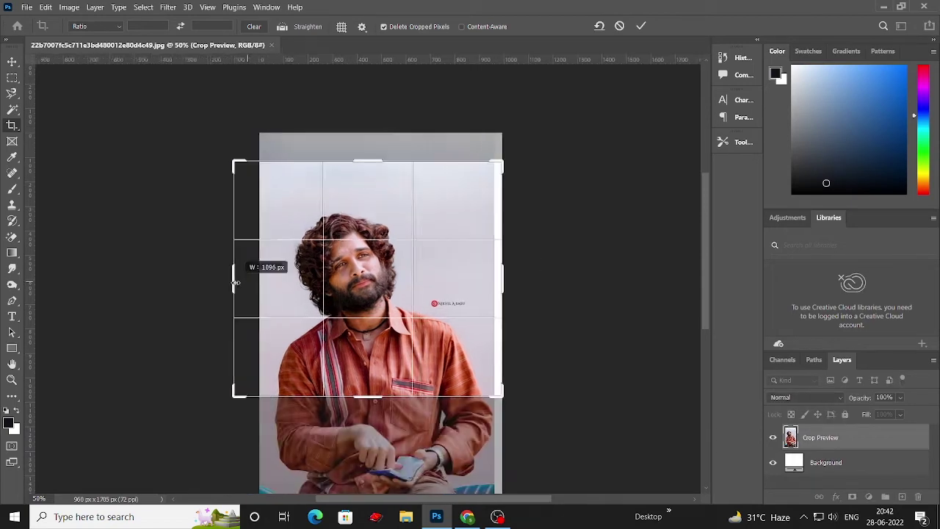
{"action": "key", "text": "Return"}
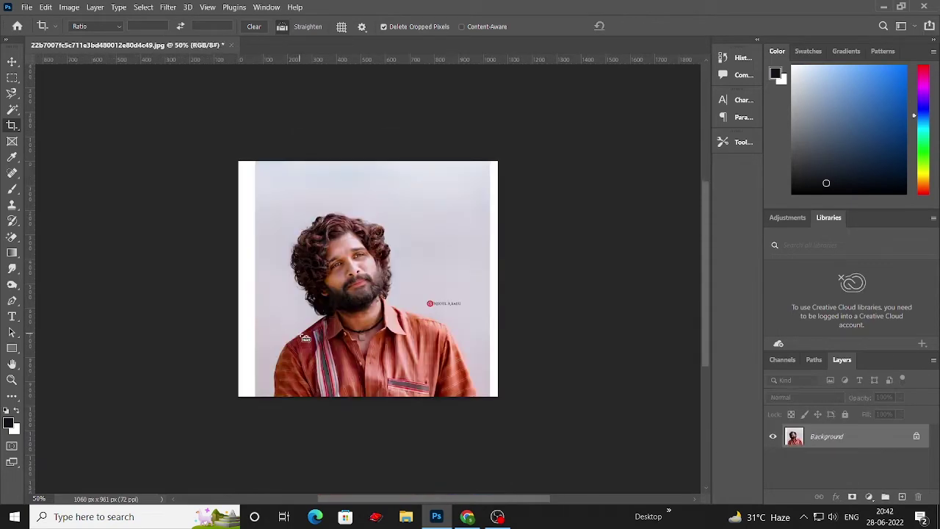
Unlock the Background as Layer 0 and duplicate it as Layer 0 copy
{"action": "scroll", "coordinate": [311, 345], "scroll_direction": "up", "scroll_amount": 2}
{"action": "scroll", "coordinate": [311, 345], "scroll_direction": "up", "scroll_amount": 1}
{"action": "scroll", "coordinate": [312, 345], "scroll_direction": "down", "scroll_amount": 2}
{"action": "scroll", "coordinate": [311, 345], "scroll_direction": "down", "scroll_amount": 1}
{"action": "key", "text": "v"}
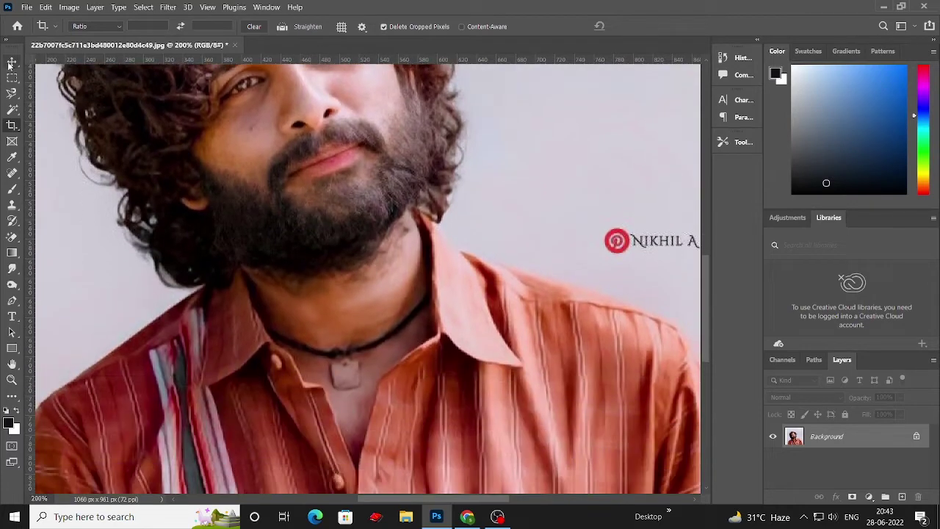
{"action": "scroll", "coordinate": [311, 346], "scroll_direction": "down", "scroll_amount": 1}
{"action": "scroll", "coordinate": [115, 144], "scroll_direction": "down", "scroll_amount": 2}
{"action": "left_click", "coordinate": [916, 438]}
{"action": "right_click", "coordinate": [867, 437]}
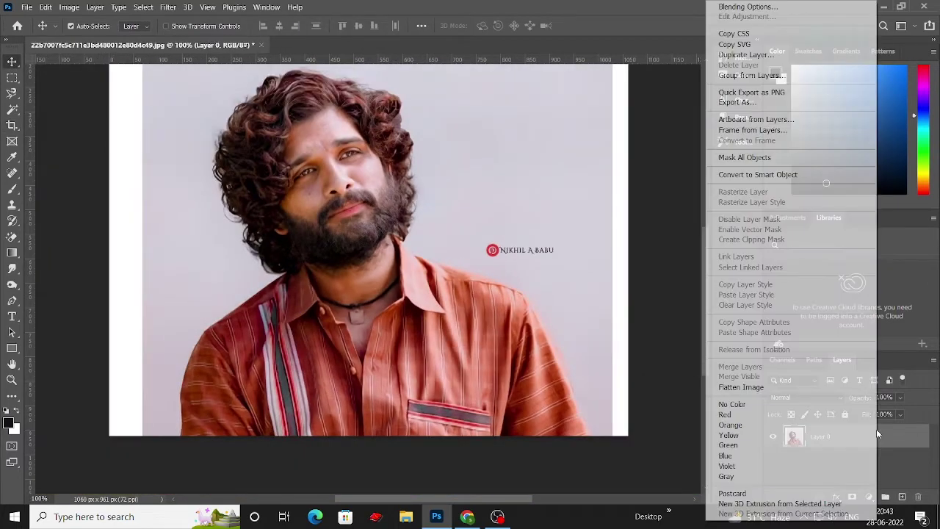
{"action": "left_click", "coordinate": [724, 48]}
{"action": "left_click", "coordinate": [567, 138]}
{"action": "scroll", "coordinate": [210, 301], "scroll_direction": "up", "scroll_amount": 1}
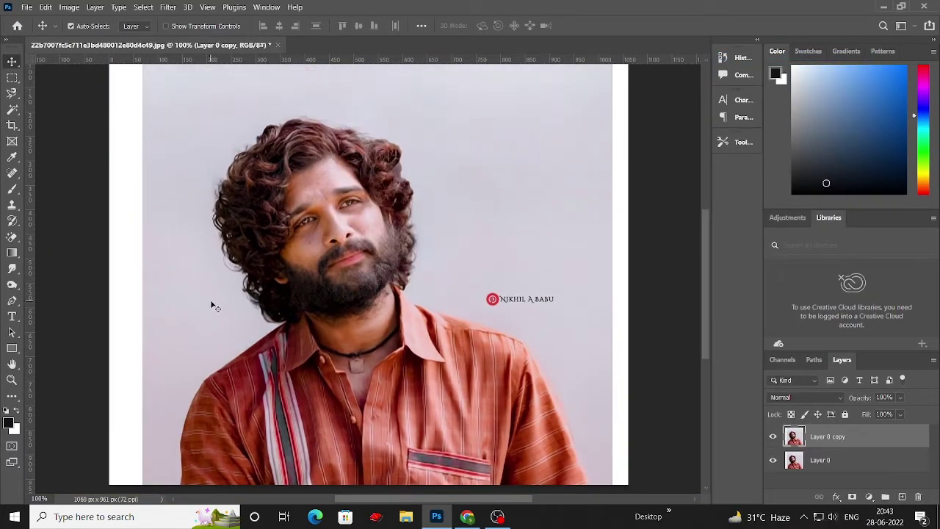
With the Pen tool, start the path at the shirt's lower left and trace up its edge
{"action": "scroll", "coordinate": [190, 361], "scroll_direction": "down", "scroll_amount": 1}
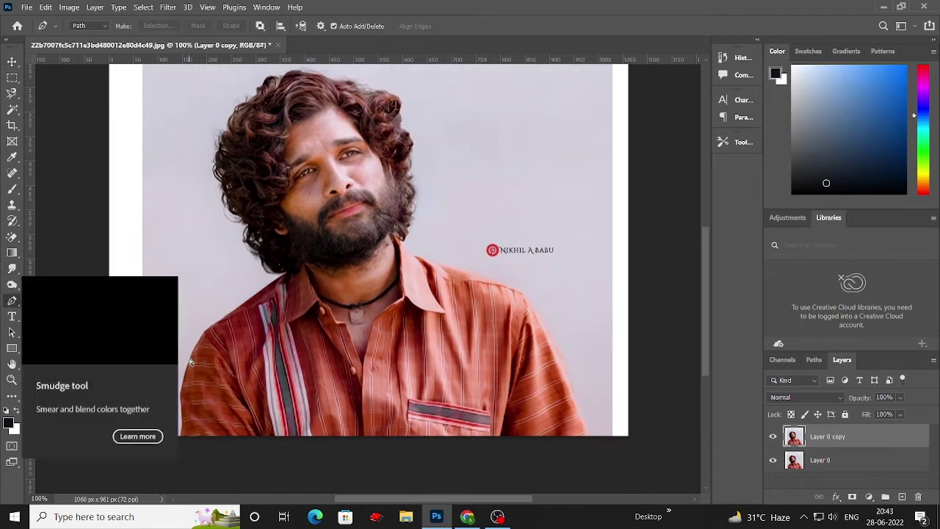
{"action": "scroll", "coordinate": [190, 359], "scroll_direction": "up", "scroll_amount": 2, "text": "alt"}
{"action": "key", "text": "p"}
{"action": "left_click_drag", "start_coordinate": [70, 397], "coordinate": [226, 274]}
{"action": "scroll", "coordinate": [226, 274], "scroll_direction": "down", "scroll_amount": 2}
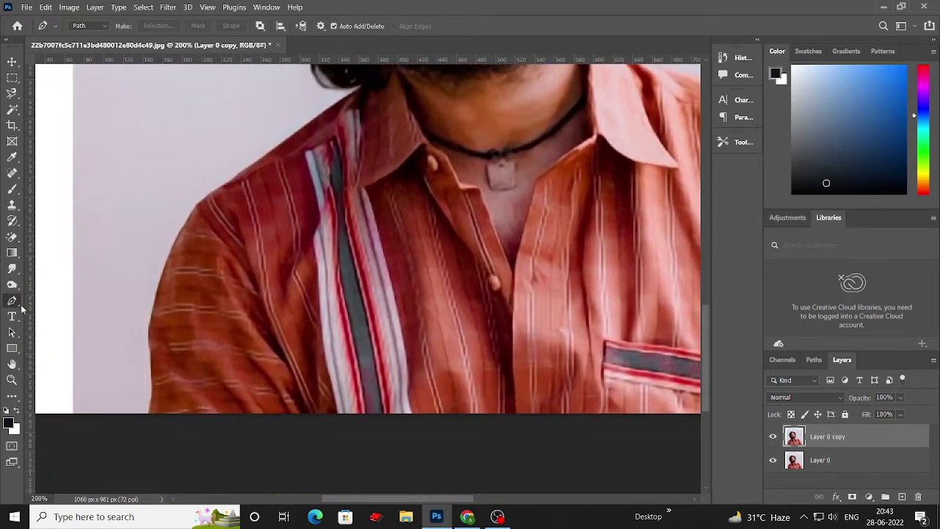
{"action": "scroll", "coordinate": [169, 352], "scroll_direction": "down", "scroll_amount": 1}
{"action": "left_click", "coordinate": [149, 383]}
{"action": "scroll", "coordinate": [154, 360], "scroll_direction": "up", "scroll_amount": 1, "text": "alt"}
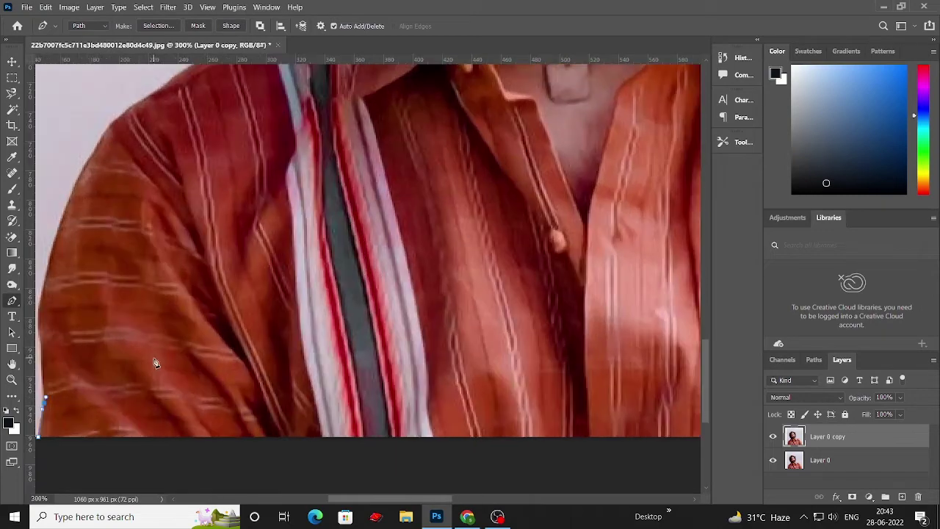
{"action": "scroll", "coordinate": [301, 361], "scroll_direction": "up", "scroll_amount": 1, "text": "alt"}
{"action": "scroll", "coordinate": [301, 361], "scroll_direction": "up", "scroll_amount": 1, "text": "alt"}
{"action": "left_click", "coordinate": [167, 315]}
{"action": "scroll", "coordinate": [257, 145], "scroll_direction": "up", "scroll_amount": 1}
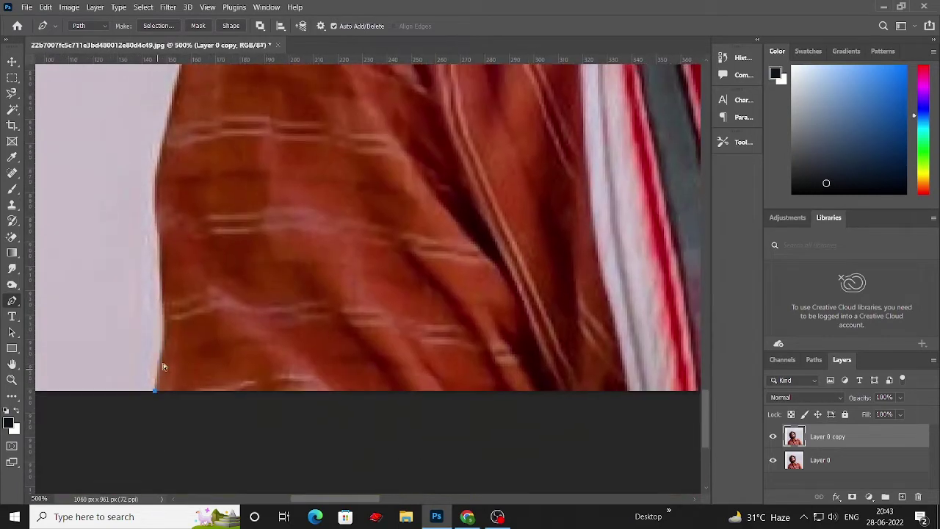
{"action": "left_click", "coordinate": [160, 305]}
{"action": "scroll", "coordinate": [155, 279], "scroll_direction": "up", "scroll_amount": 1}
{"action": "scroll", "coordinate": [154, 278], "scroll_direction": "up", "scroll_amount": 1}
{"action": "left_click", "coordinate": [156, 277]}
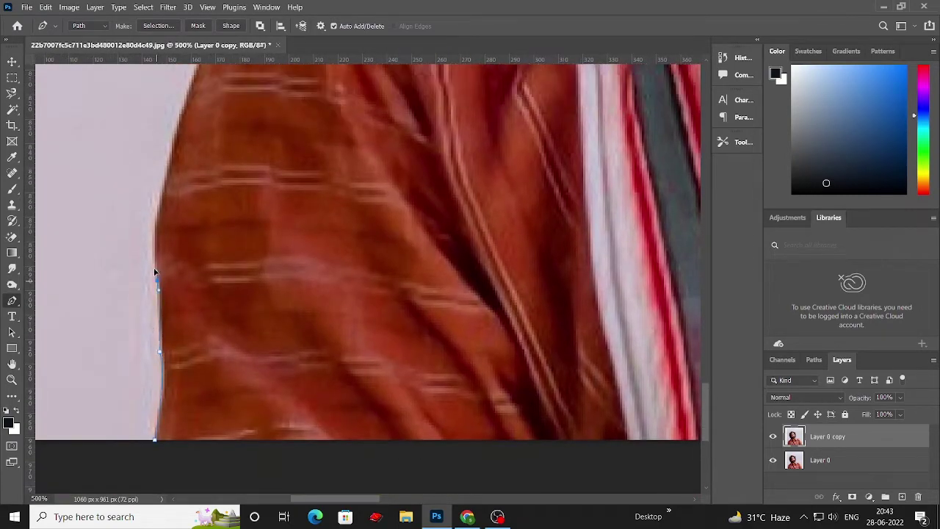
{"action": "scroll", "coordinate": [158, 282], "scroll_direction": "up", "scroll_amount": 1}
{"action": "left_click", "coordinate": [163, 275]}
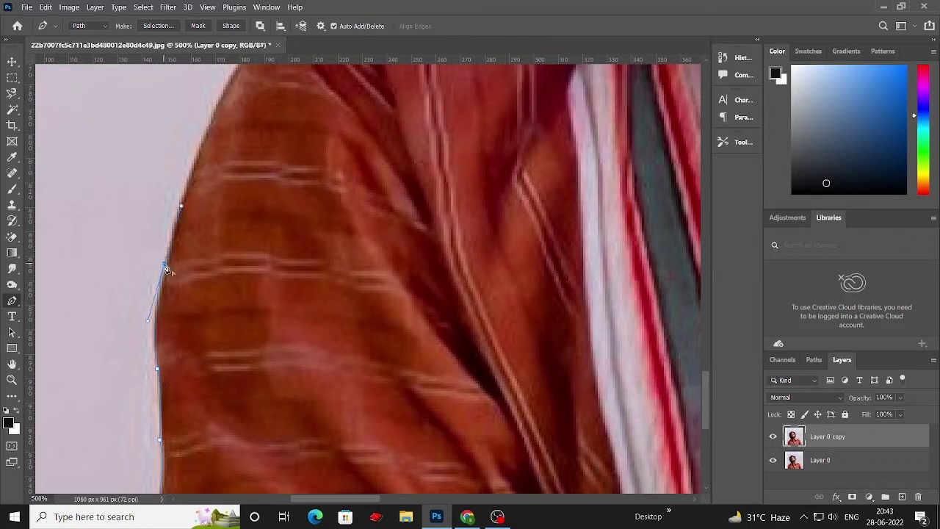
{"action": "scroll", "coordinate": [164, 269], "scroll_direction": "up", "scroll_amount": 2}
{"action": "left_click_drag", "start_coordinate": [229, 189], "coordinate": [251, 159]}
Trace curved anchors along the left shoulder up to where the hair begins
{"action": "scroll", "coordinate": [290, 198], "scroll_direction": "up", "scroll_amount": 3}
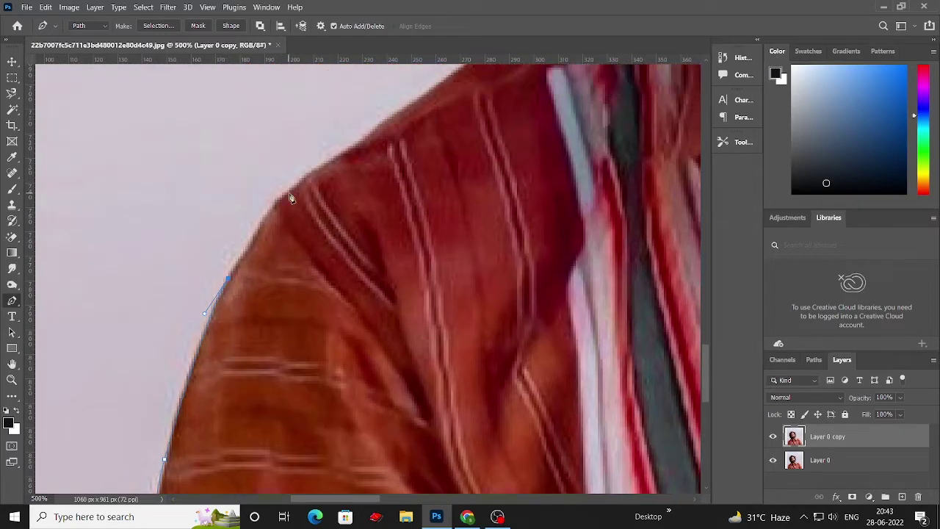
{"action": "scroll", "coordinate": [291, 197], "scroll_direction": "up", "scroll_amount": 2}
{"action": "scroll", "coordinate": [291, 196], "scroll_direction": "right", "scroll_amount": 2}
{"action": "left_click_drag", "start_coordinate": [299, 203], "coordinate": [340, 170]}
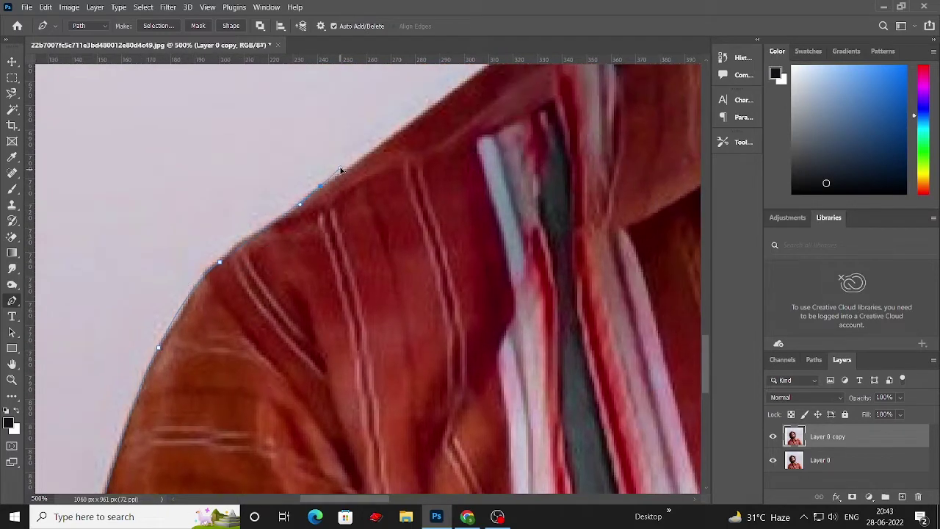
{"action": "left_click_drag", "start_coordinate": [274, 222], "coordinate": [304, 214]}
{"action": "scroll", "coordinate": [273, 231], "scroll_direction": "up", "scroll_amount": 2}
{"action": "scroll", "coordinate": [274, 231], "scroll_direction": "right", "scroll_amount": 1}
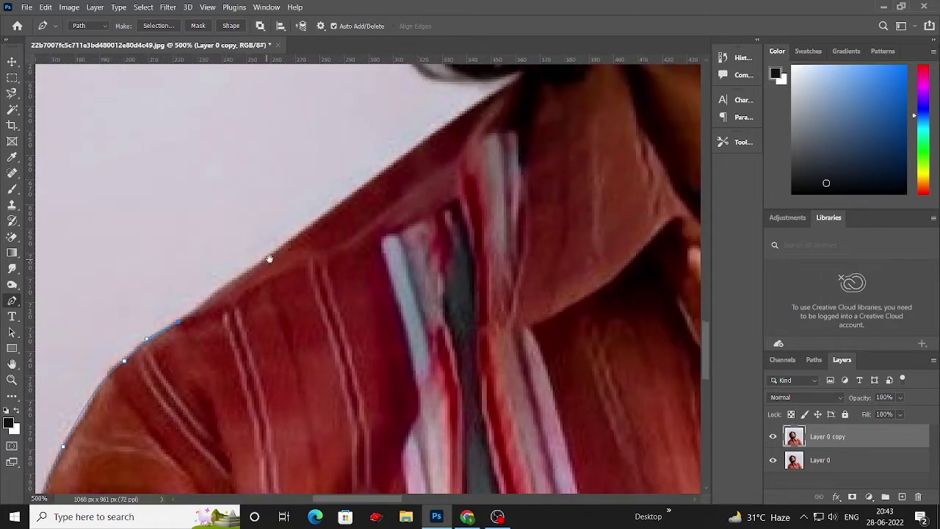
{"action": "scroll", "coordinate": [341, 207], "scroll_direction": "up", "scroll_amount": 2}
{"action": "scroll", "coordinate": [341, 208], "scroll_direction": "right", "scroll_amount": 2}
{"action": "scroll", "coordinate": [367, 191], "scroll_direction": "right", "scroll_amount": 2}
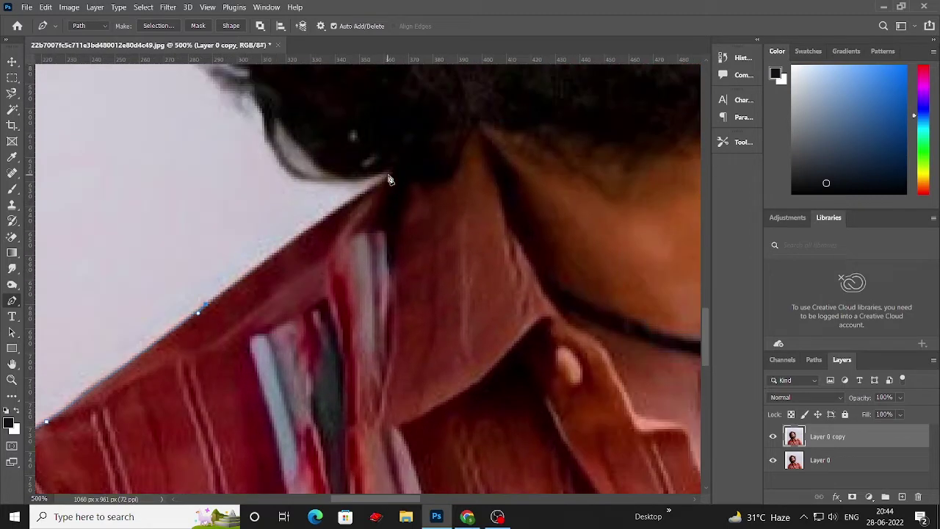
{"action": "left_click_drag", "start_coordinate": [382, 179], "coordinate": [394, 172]}
{"action": "scroll", "coordinate": [340, 182], "scroll_direction": "up", "scroll_amount": 3}
{"action": "left_click_drag", "start_coordinate": [276, 209], "coordinate": [261, 186]}
{"action": "scroll", "coordinate": [219, 195], "scroll_direction": "up", "scroll_amount": 1}
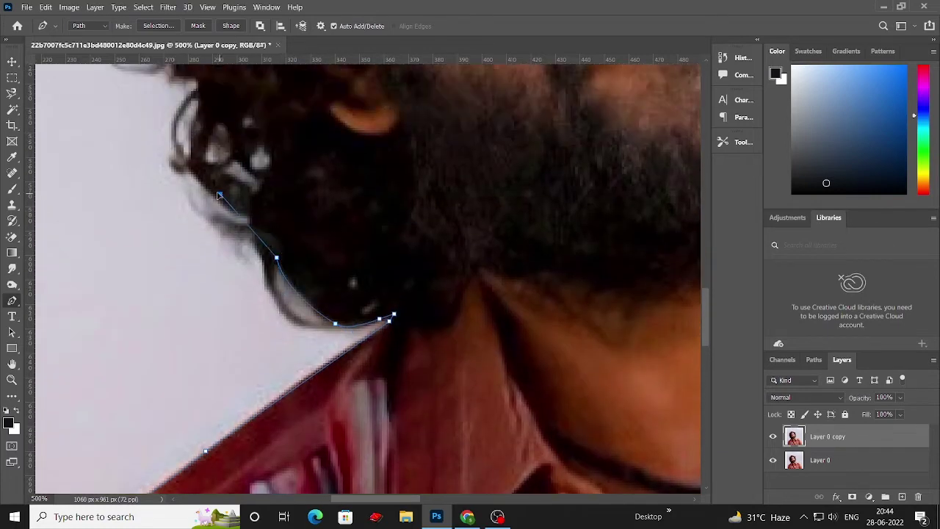
{"action": "scroll", "coordinate": [222, 196], "scroll_direction": "down", "scroll_amount": 2}
{"action": "scroll", "coordinate": [324, 339], "scroll_direction": "up", "scroll_amount": 2}
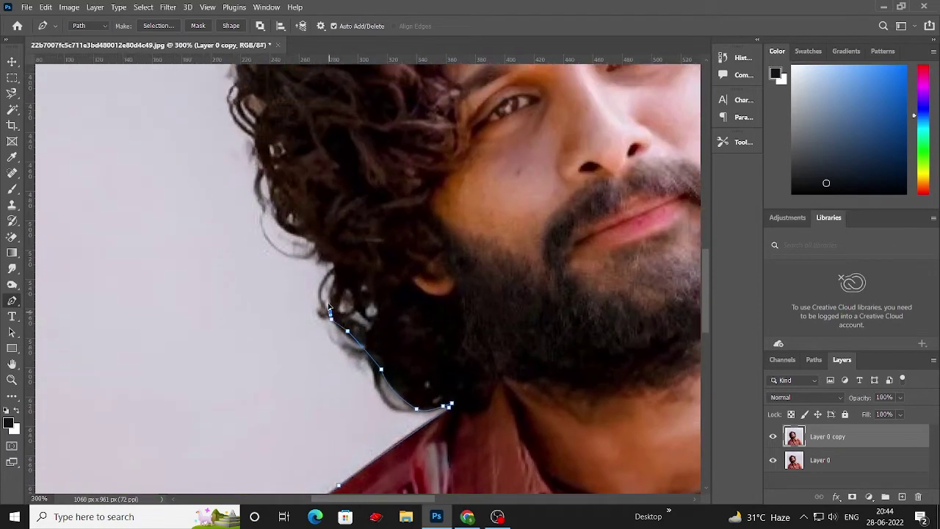
{"action": "scroll", "coordinate": [271, 248], "scroll_direction": "up", "scroll_amount": 1}
{"action": "scroll", "coordinate": [331, 290], "scroll_direction": "left", "scroll_amount": 1}
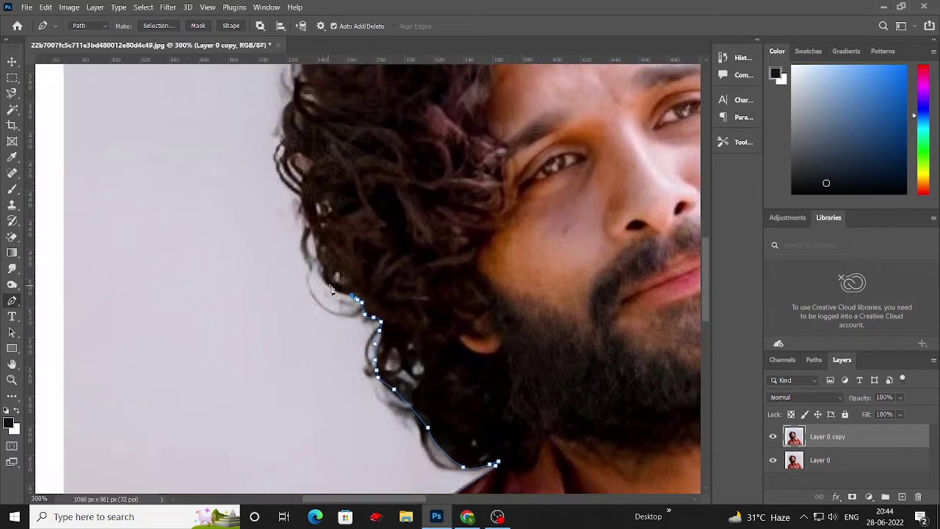
{"action": "left_click", "coordinate": [311, 225]}
{"action": "scroll", "coordinate": [314, 232], "scroll_direction": "up", "scroll_amount": 1}
{"action": "scroll", "coordinate": [323, 239], "scroll_direction": "left", "scroll_amount": 1}
Trace the path over the top of the curly hair and down its right edge
{"action": "left_click_drag", "start_coordinate": [313, 174], "coordinate": [351, 295]}
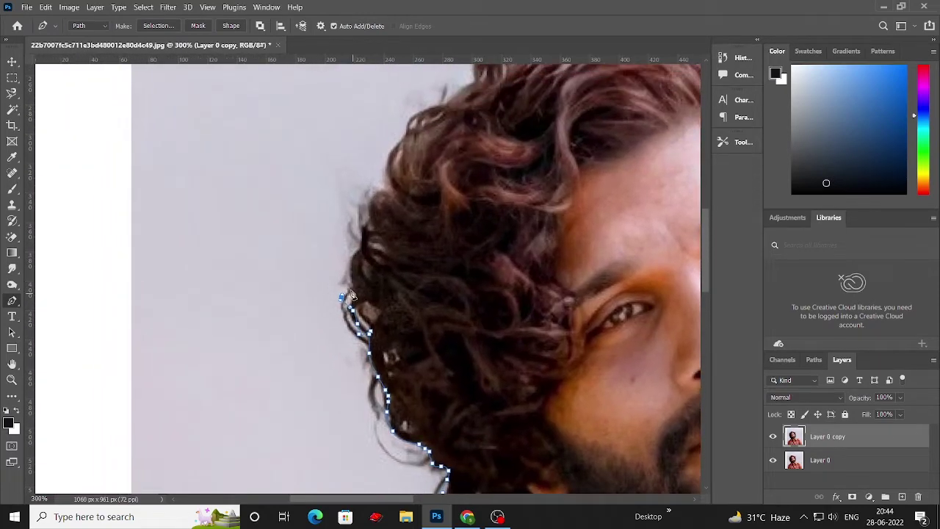
{"action": "left_click", "coordinate": [382, 195]}
{"action": "left_click_drag", "start_coordinate": [382, 195], "coordinate": [414, 276]}
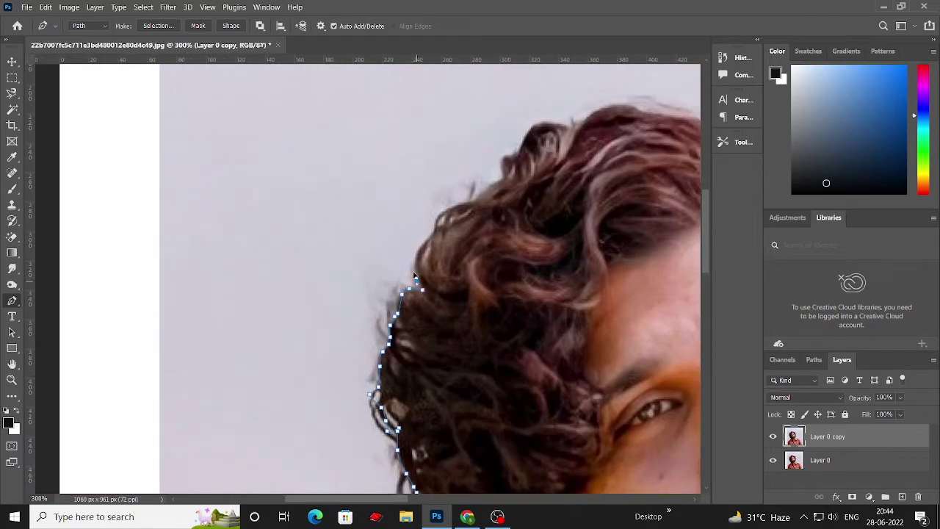
{"action": "left_click_drag", "start_coordinate": [439, 229], "coordinate": [415, 265]}
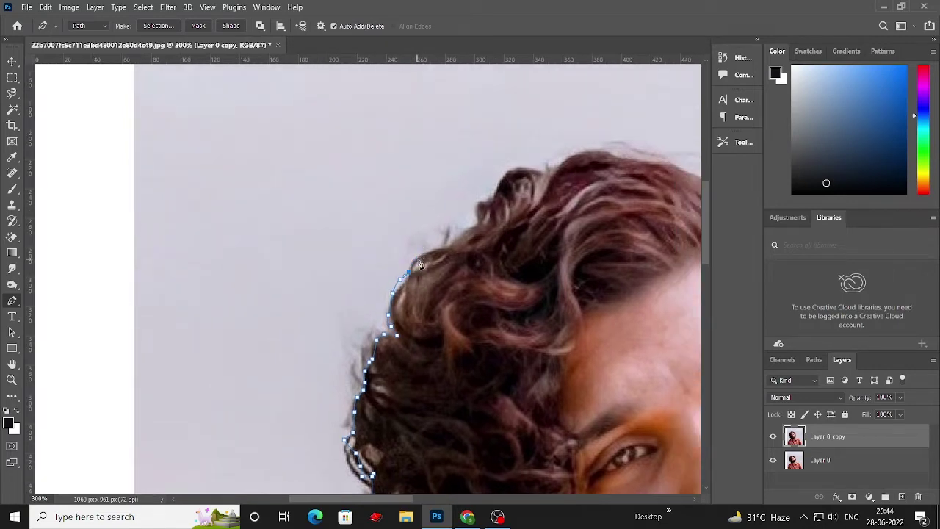
{"action": "left_click_drag", "start_coordinate": [442, 256], "coordinate": [394, 265]}
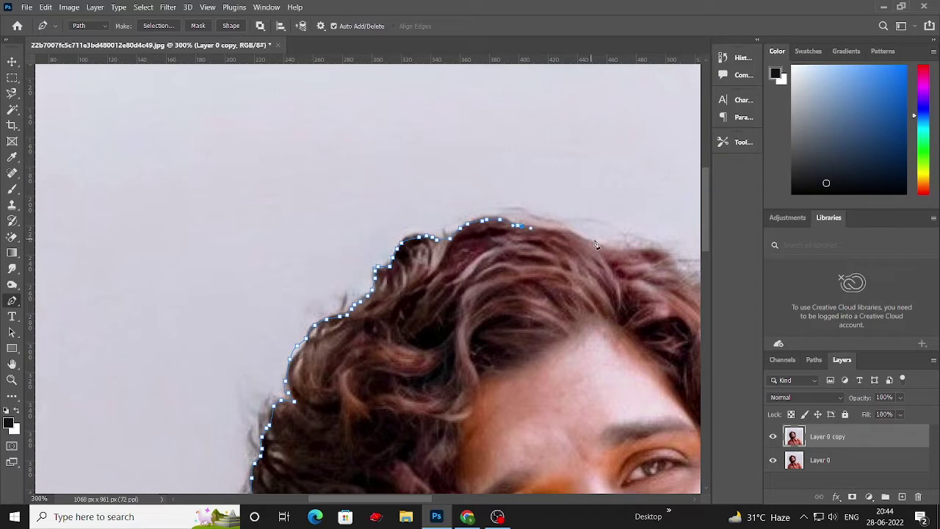
{"action": "left_click", "coordinate": [561, 225]}
{"action": "left_click_drag", "start_coordinate": [562, 252], "coordinate": [391, 268]}
{"action": "left_click", "coordinate": [428, 260]}
{"action": "left_click", "coordinate": [450, 263]}
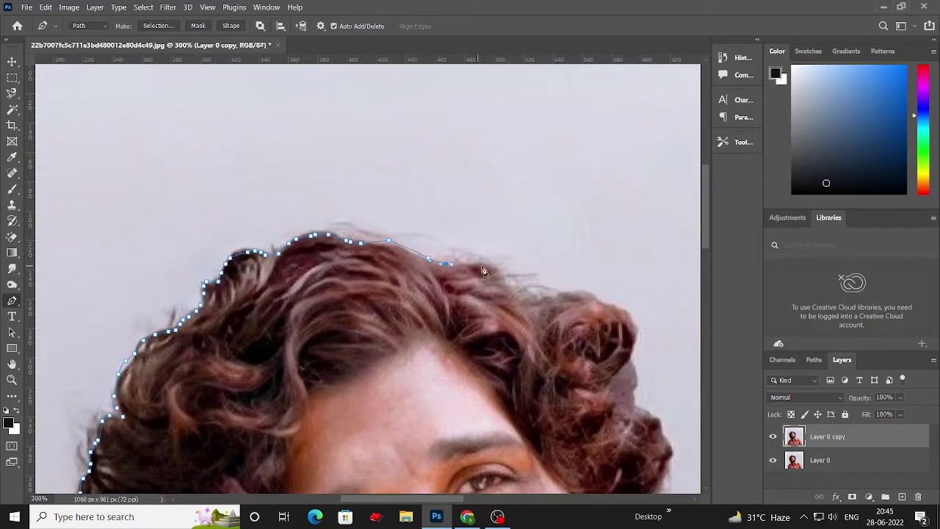
{"action": "left_click", "coordinate": [570, 286]}
{"action": "left_click_drag", "start_coordinate": [583, 290], "coordinate": [593, 294]}
{"action": "left_click_drag", "start_coordinate": [558, 332], "coordinate": [382, 302]}
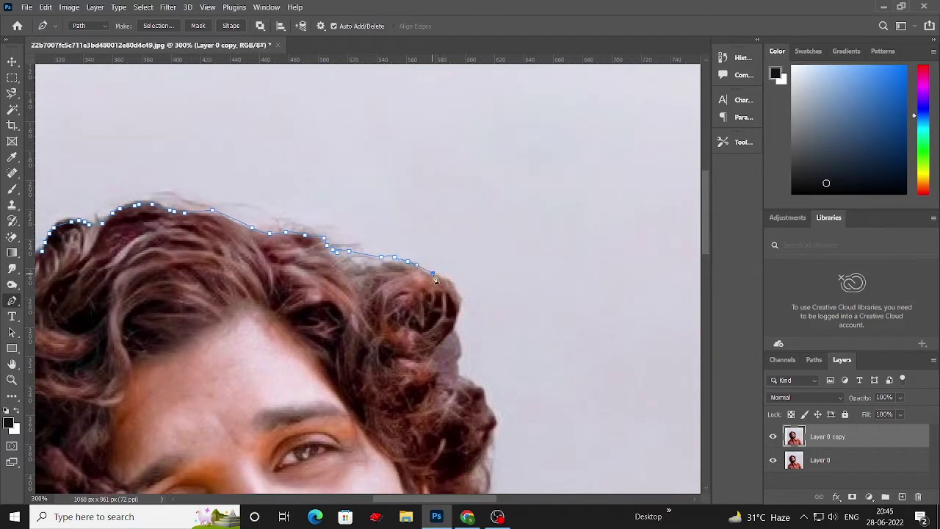
{"action": "left_click_drag", "start_coordinate": [457, 385], "coordinate": [404, 339]}
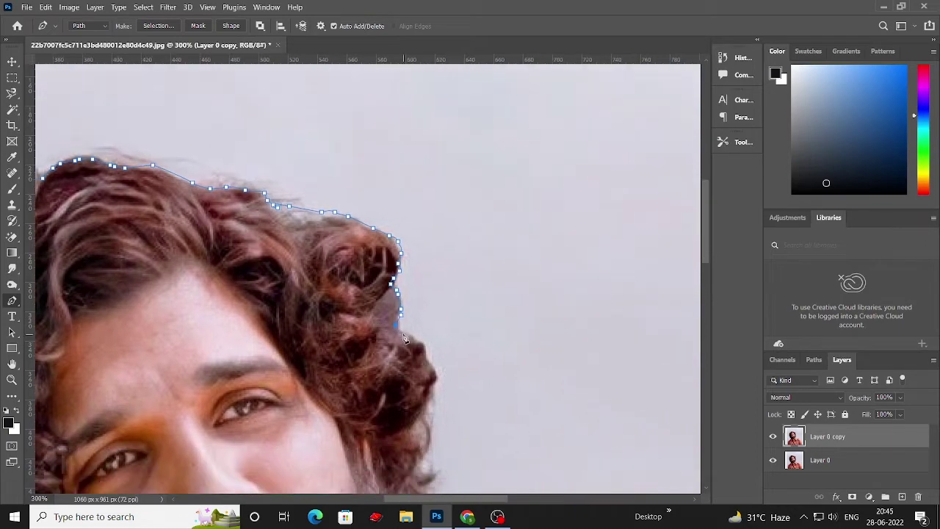
{"action": "left_click", "coordinate": [426, 390]}
{"action": "scroll", "coordinate": [420, 364], "scroll_direction": "down", "scroll_amount": 3}
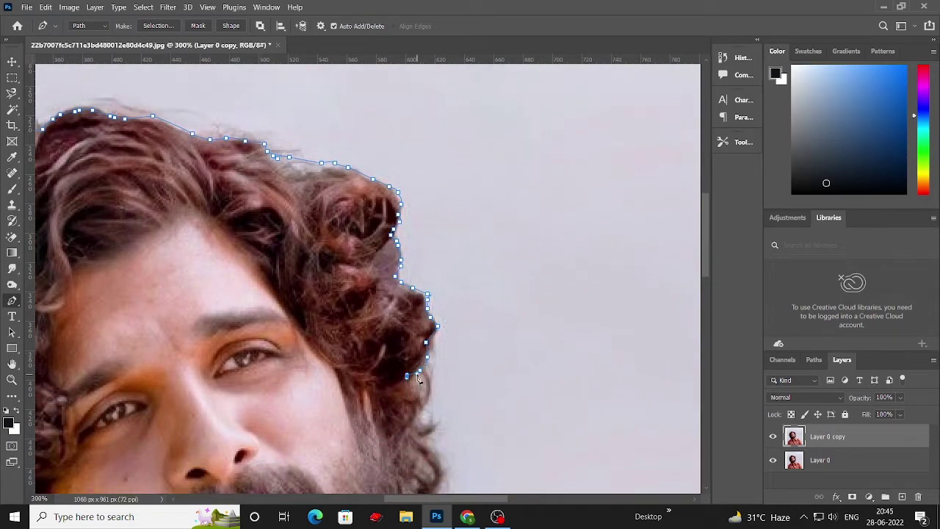
{"action": "scroll", "coordinate": [419, 377], "scroll_direction": "down", "scroll_amount": 5}
{"action": "left_click", "coordinate": [436, 376]}
{"action": "scroll", "coordinate": [436, 375], "scroll_direction": "down", "scroll_amount": 4}
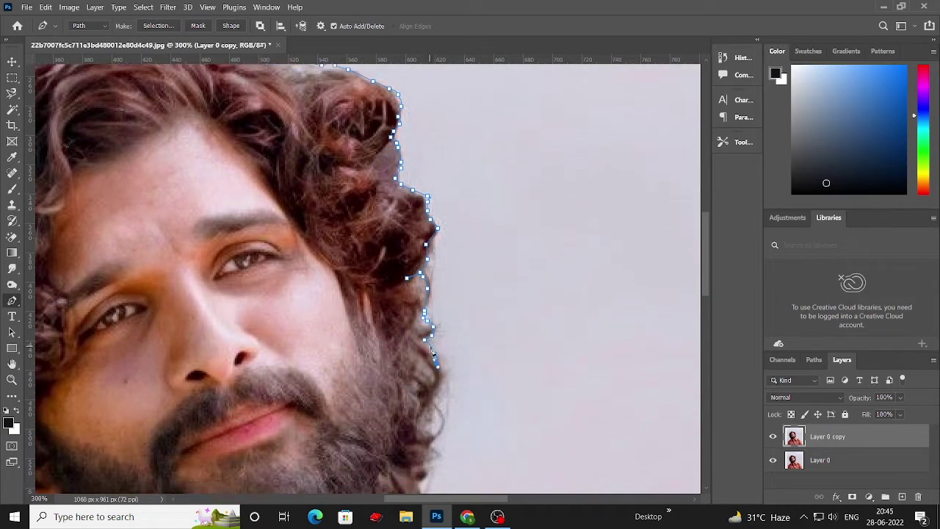
{"action": "scroll", "coordinate": [444, 218], "scroll_direction": "down", "scroll_amount": 8}
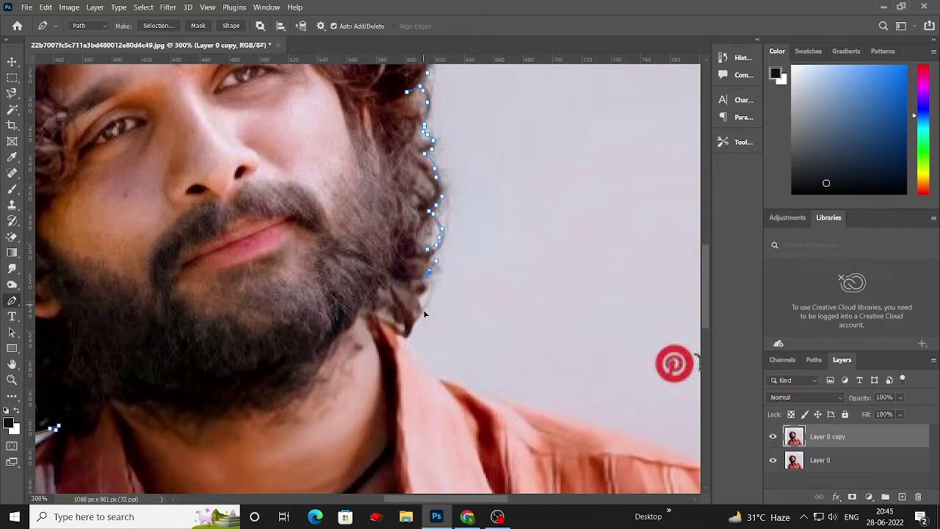
{"action": "left_click", "coordinate": [409, 334]}
{"action": "scroll", "coordinate": [407, 327], "scroll_direction": "down", "scroll_amount": 3}
{"action": "scroll", "coordinate": [399, 280], "scroll_direction": "down", "scroll_amount": 3}
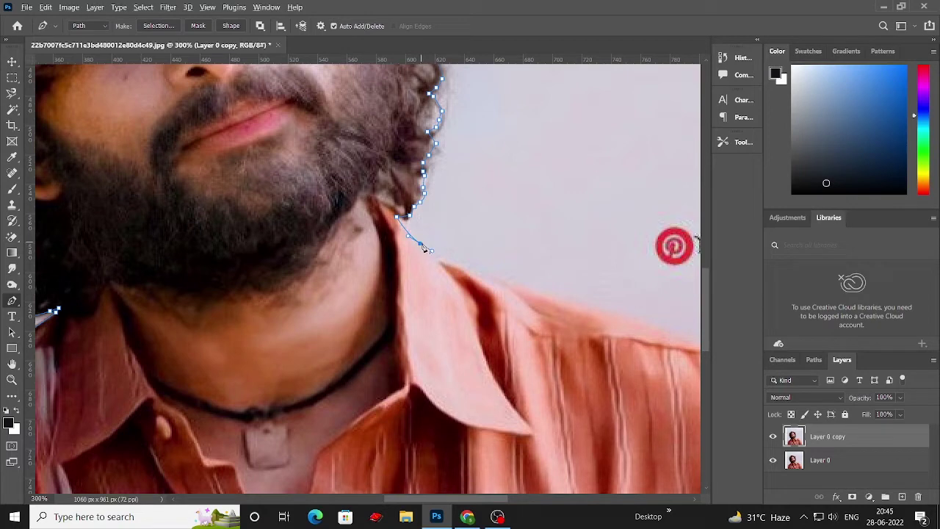
{"action": "scroll", "coordinate": [423, 247], "scroll_direction": "down", "scroll_amount": 2}
{"action": "scroll", "coordinate": [423, 248], "scroll_direction": "right", "scroll_amount": 6}
Continue the outline from the beard along the neck, collar and right shoulder
{"action": "left_click_drag", "start_coordinate": [374, 247], "coordinate": [401, 255]}
{"action": "left_click_drag", "start_coordinate": [423, 291], "coordinate": [321, 263]}
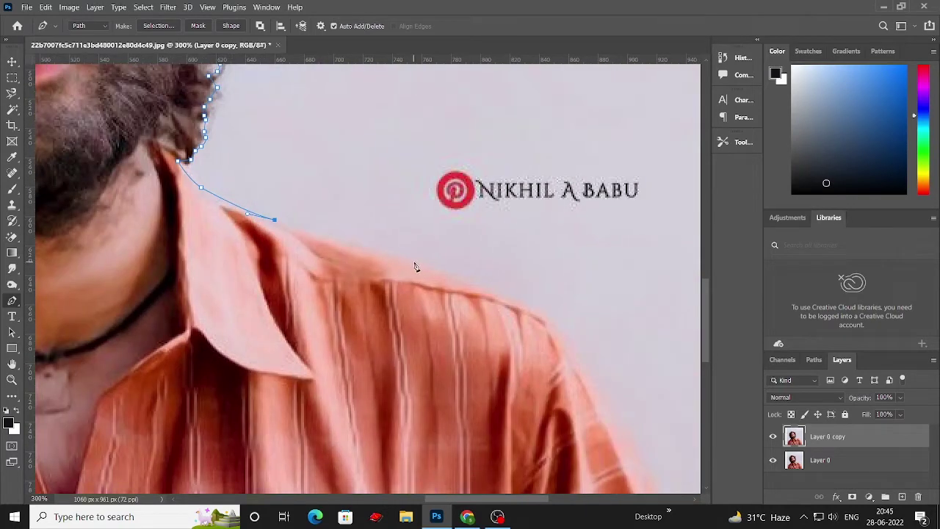
{"action": "left_click_drag", "start_coordinate": [414, 262], "coordinate": [449, 269]}
{"action": "scroll", "coordinate": [430, 272], "scroll_direction": "right", "scroll_amount": 5}
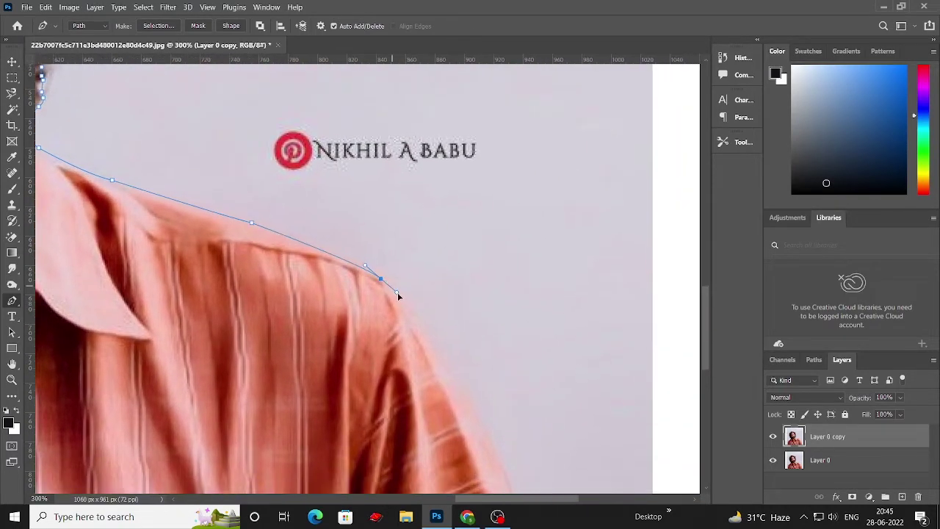
{"action": "left_click_drag", "start_coordinate": [381, 278], "coordinate": [403, 299]}
{"action": "scroll", "coordinate": [397, 294], "scroll_direction": "down", "scroll_amount": 3}
{"action": "left_click_drag", "start_coordinate": [477, 327], "coordinate": [508, 406]}
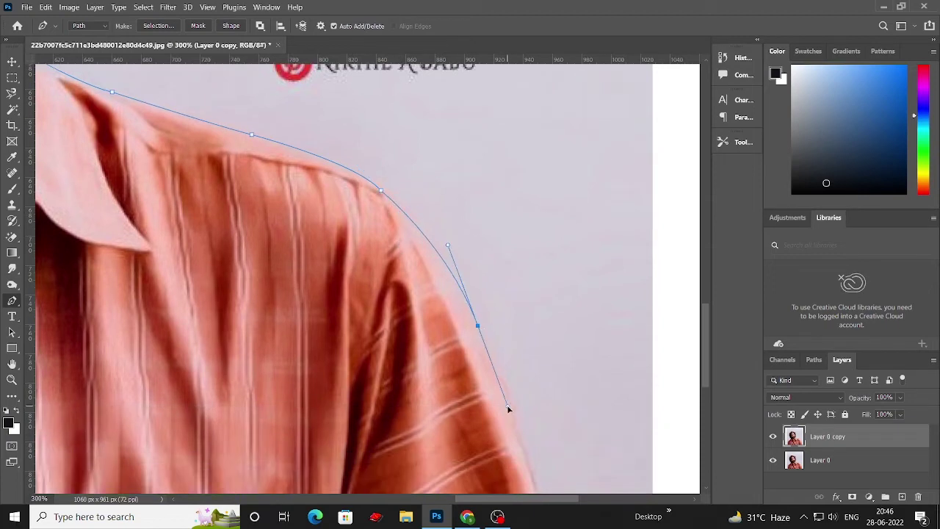
{"action": "scroll", "coordinate": [485, 316], "scroll_direction": "down", "scroll_amount": 2}
{"action": "scroll", "coordinate": [531, 344], "scroll_direction": "down", "scroll_amount": 2}
{"action": "left_click_drag", "start_coordinate": [531, 344], "coordinate": [541, 395]}
{"action": "scroll", "coordinate": [507, 294], "scroll_direction": "down", "scroll_amount": 2}
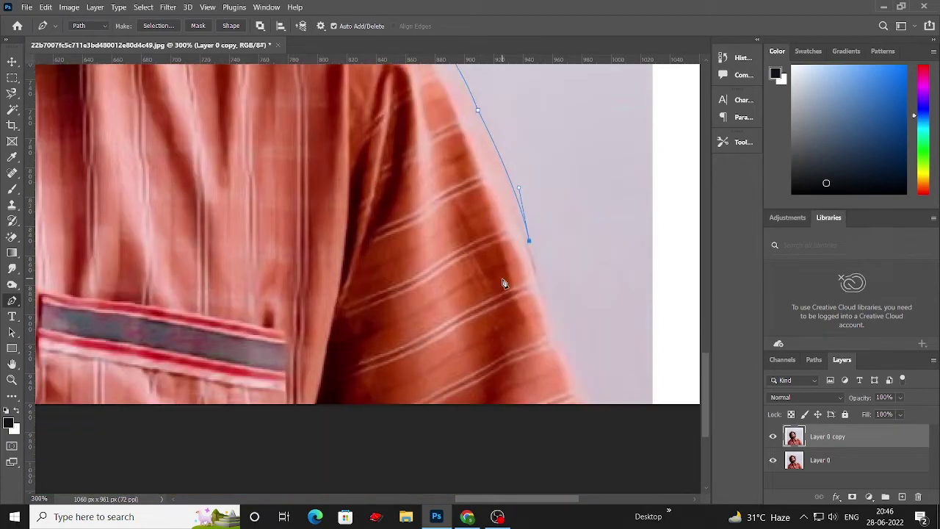
{"action": "scroll", "coordinate": [529, 331], "scroll_direction": "down", "scroll_amount": 1}
{"action": "left_click_drag", "start_coordinate": [587, 351], "coordinate": [591, 371]}
Close the path below the image at its start point and load it as a selection
{"action": "key", "text": "ctrl+minus"}
{"action": "key", "text": "ctrl+minus"}
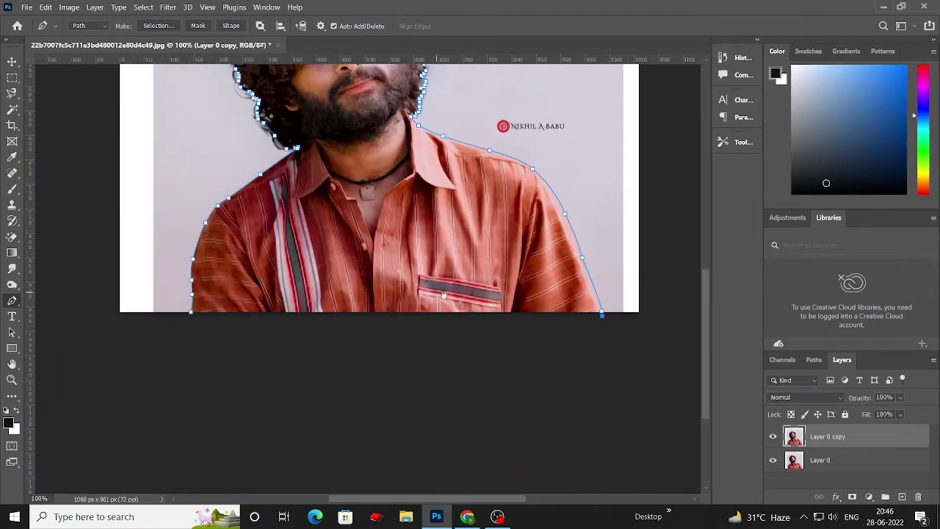
{"action": "left_click", "coordinate": [306, 401]}
{"action": "left_click", "coordinate": [232, 360]}
{"action": "left_click", "coordinate": [210, 321]}
{"action": "scroll", "coordinate": [300, 354], "scroll_direction": "up", "scroll_amount": 1}
{"action": "scroll", "coordinate": [299, 354], "scroll_direction": "up", "scroll_amount": 2}
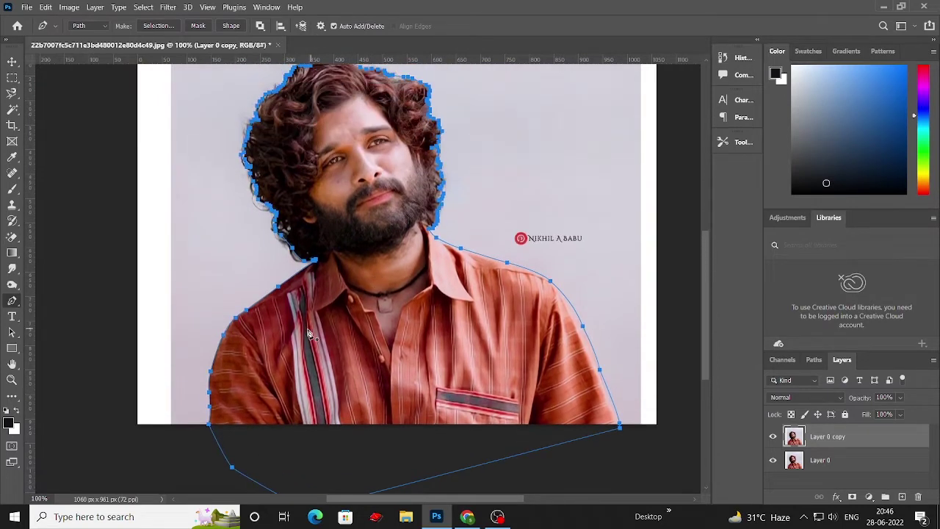
{"action": "scroll", "coordinate": [297, 337], "scroll_direction": "up", "scroll_amount": 1}
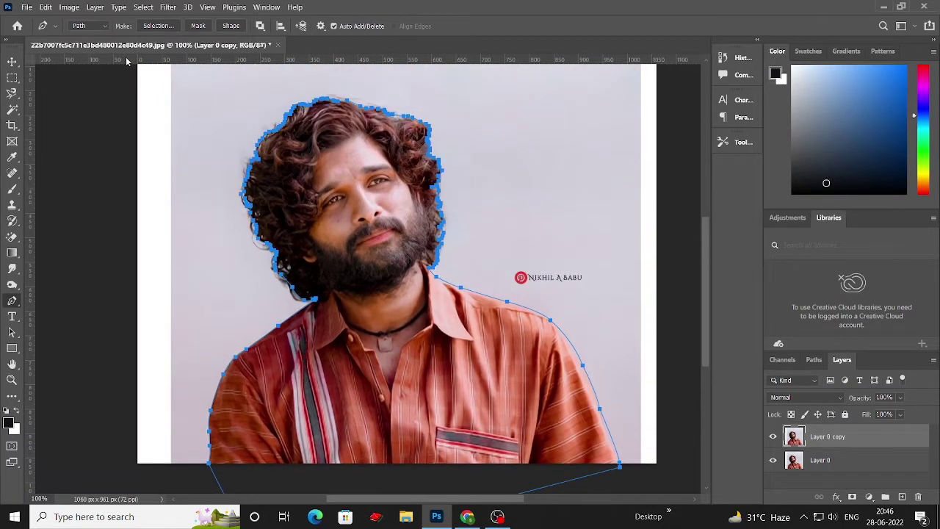
{"action": "key", "text": "ctrl+Return"}
Feather the selection 2.5 px, copy it to Layer 1, and hide the original photo layer
{"action": "left_click", "coordinate": [168, 6]}
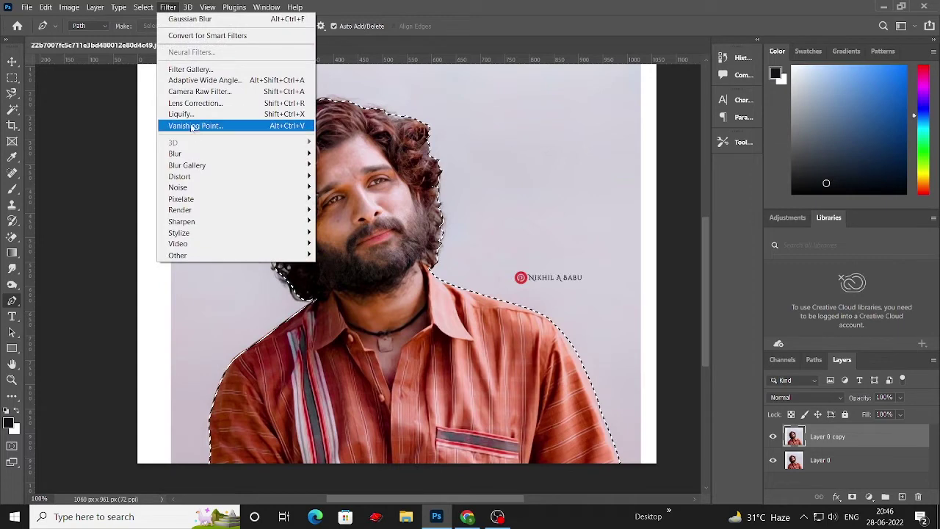
{"action": "left_click", "coordinate": [272, 228]}
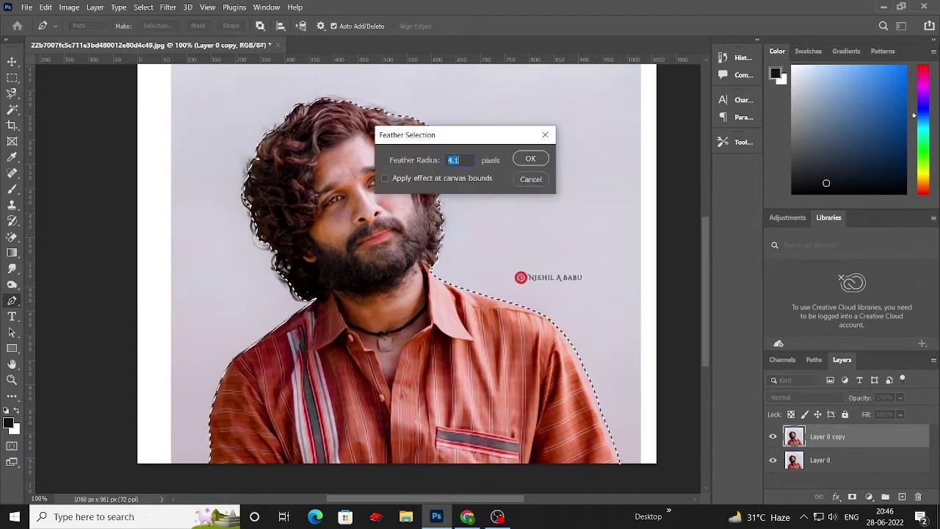
{"action": "type", "text": "20"}
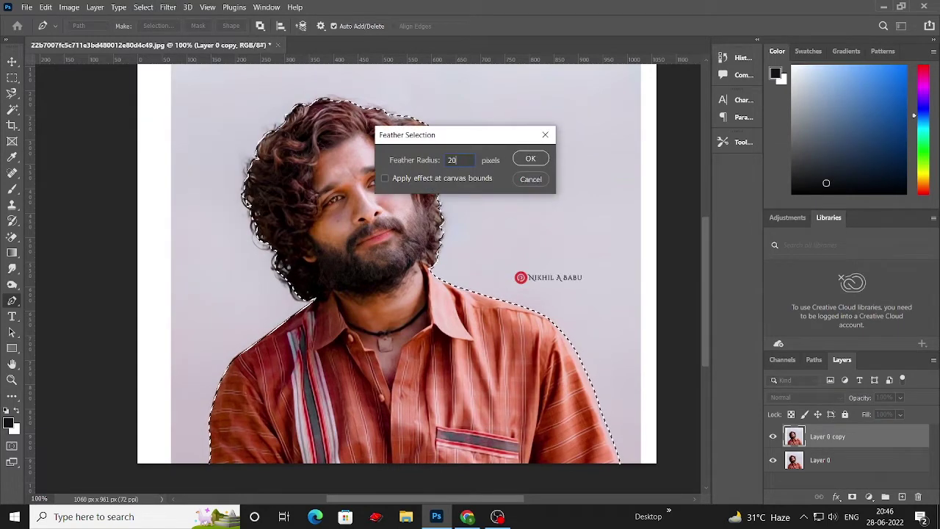
{"action": "key", "text": "BackSpace"}
{"action": "type", "text": ".5"}
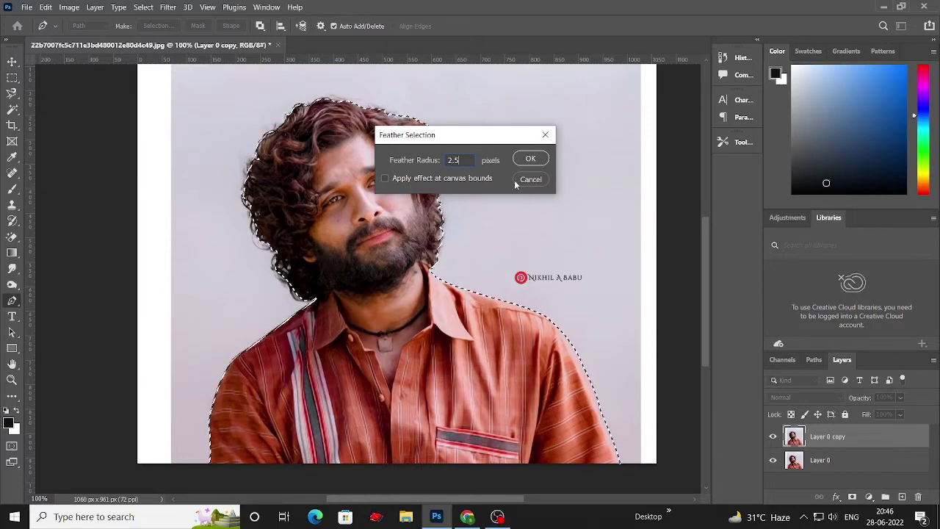
{"action": "key", "text": "Return"}
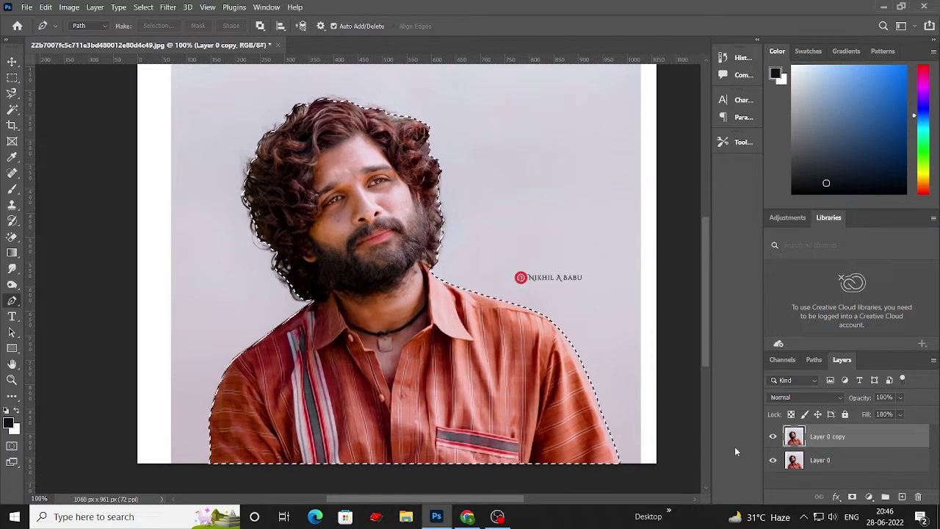
{"action": "key", "text": "ctrl+j"}
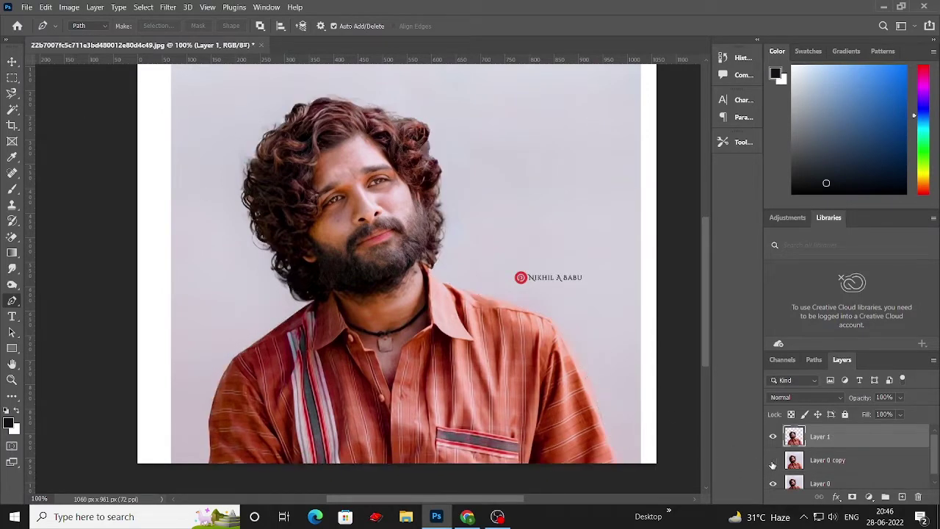
{"action": "left_click", "coordinate": [773, 484]}
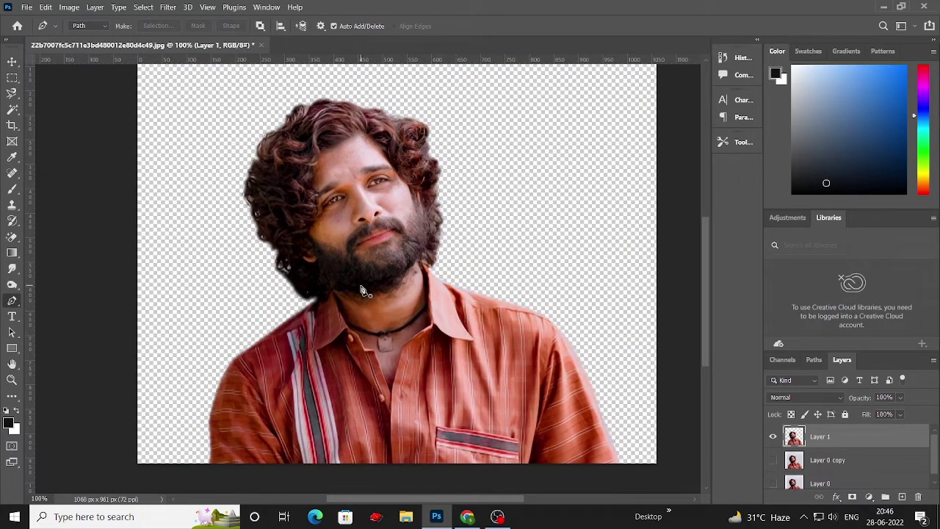
Add Layer 2 below the cut-out and fill it with a dark brown foreground colour
{"action": "scroll", "coordinate": [362, 290], "scroll_direction": "up", "scroll_amount": 3}
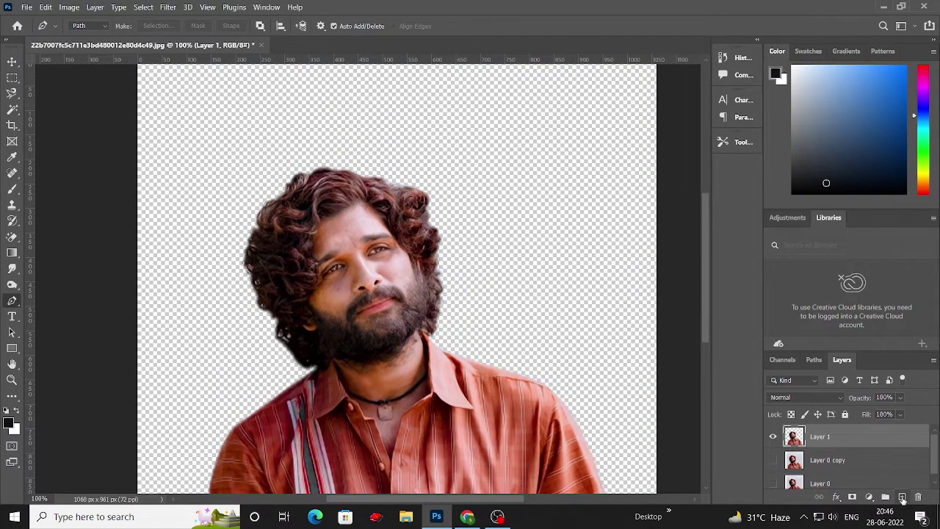
{"action": "left_click", "coordinate": [903, 499], "text": "ctrl"}
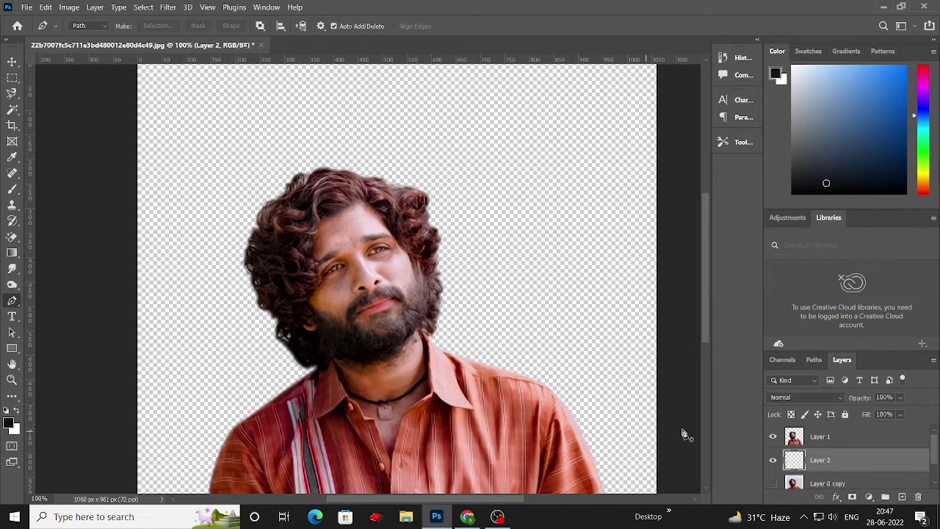
{"action": "left_click", "coordinate": [11, 423]}
{"action": "left_click", "coordinate": [298, 305]}
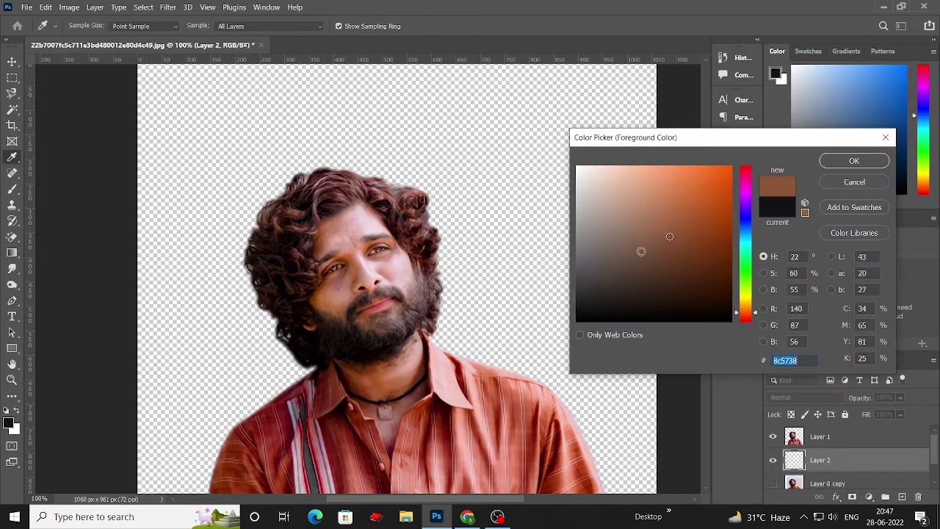
{"action": "left_click", "coordinate": [638, 279]}
{"action": "left_click", "coordinate": [854, 160]}
{"action": "left_click", "coordinate": [12, 300]}
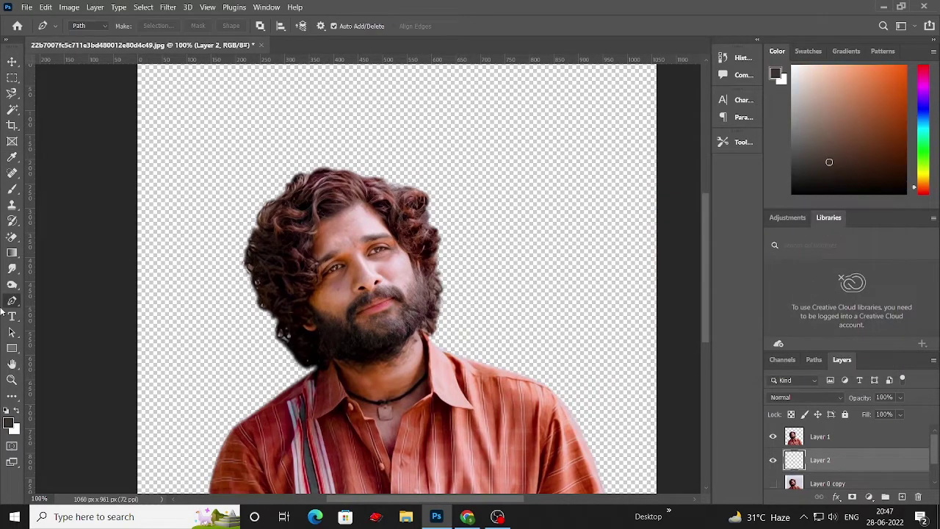
{"action": "key", "text": "alt+BackSpace"}
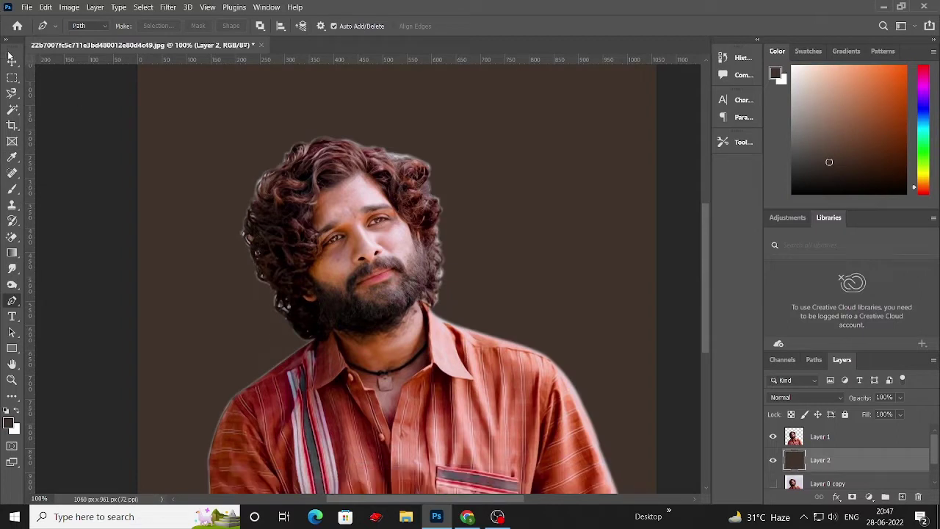
{"action": "left_click", "coordinate": [12, 61]}
{"action": "scroll", "coordinate": [445, 313], "scroll_direction": "down", "scroll_amount": 3}
Raise the contrast of the cut-out Layer 1 to 35 with Brightness/Contrast
{"action": "left_click", "coordinate": [851, 437]}
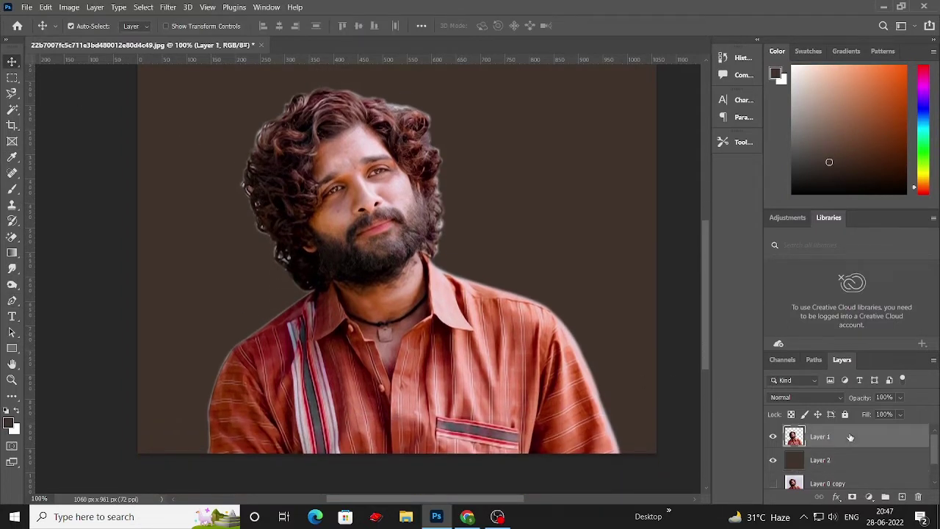
{"action": "left_click", "coordinate": [69, 6]}
{"action": "left_click", "coordinate": [224, 32]}
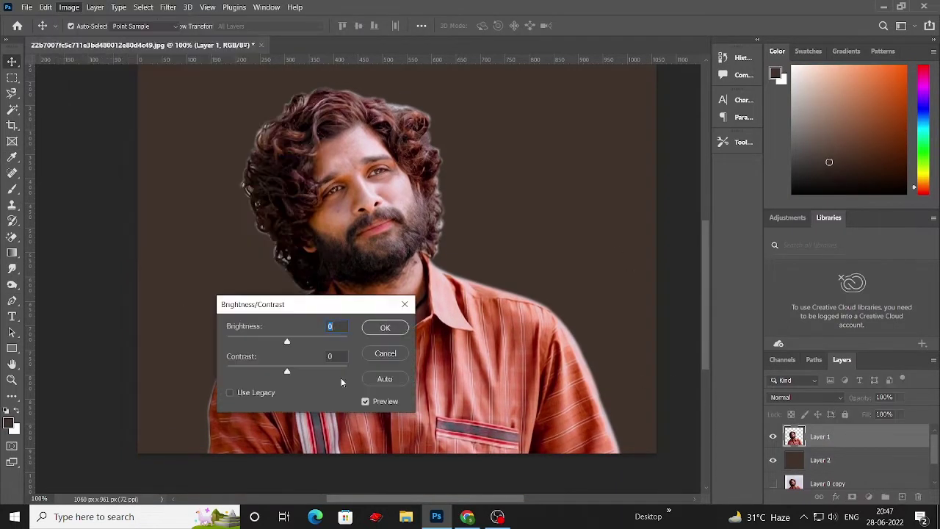
{"action": "left_click_drag", "start_coordinate": [310, 371], "coordinate": [311, 370]}
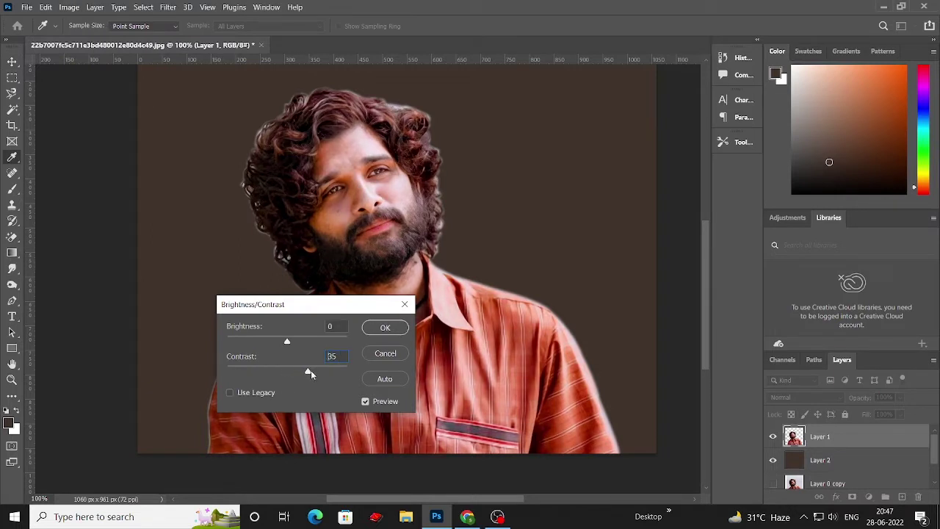
{"action": "left_click", "coordinate": [375, 332]}
{"action": "key", "text": "v"}
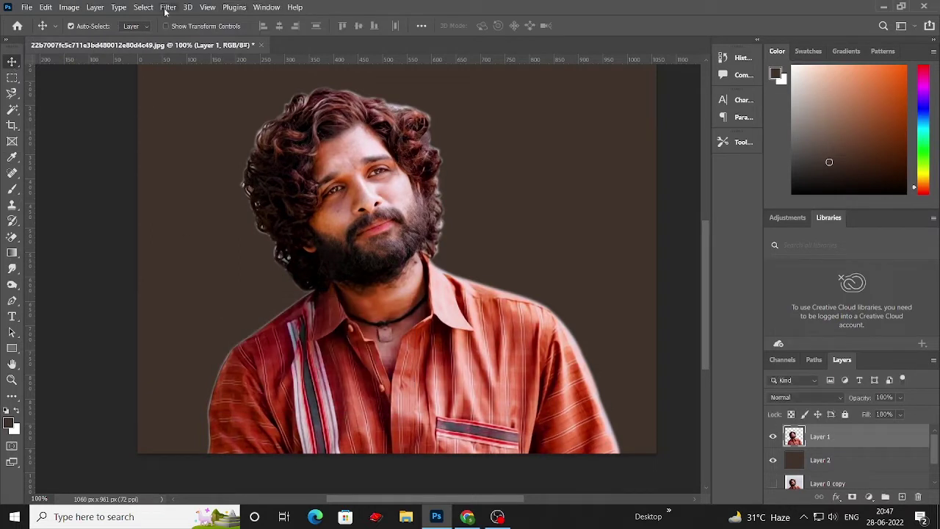
Sharpen the layer with Unsharp Mask at an amount of 189%
{"action": "left_click", "coordinate": [167, 8]}
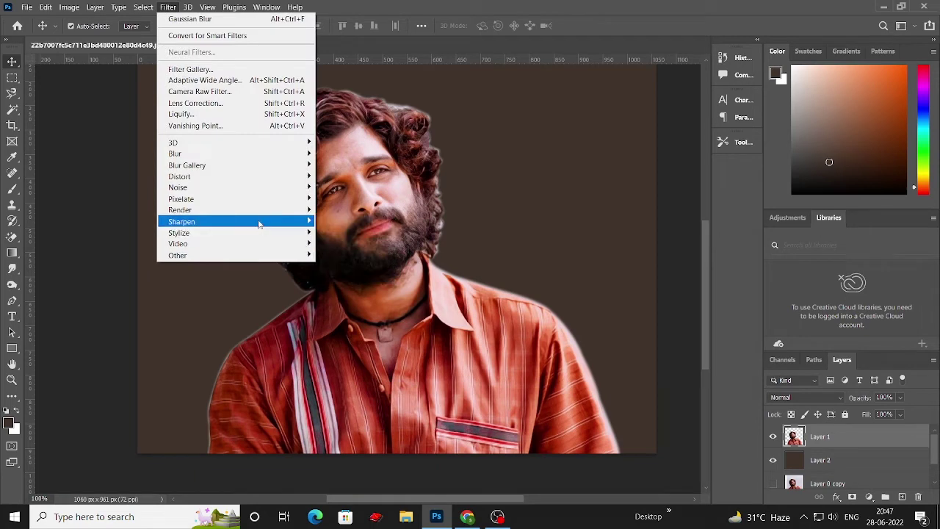
{"action": "mouse_move", "coordinate": [182, 221]}
{"action": "left_click", "coordinate": [351, 278]}
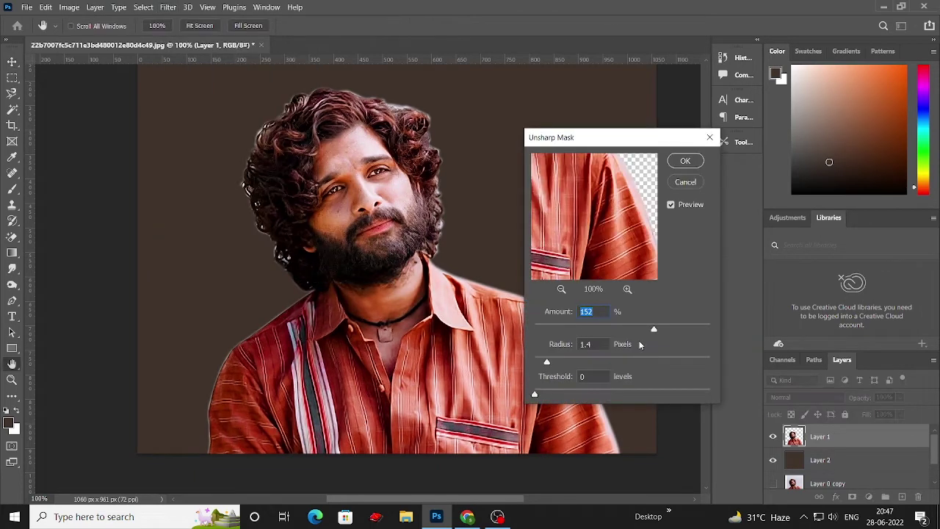
{"action": "left_click_drag", "start_coordinate": [657, 329], "coordinate": [672, 330]}
{"action": "left_click", "coordinate": [686, 162]}
{"action": "left_click", "coordinate": [167, 7]}
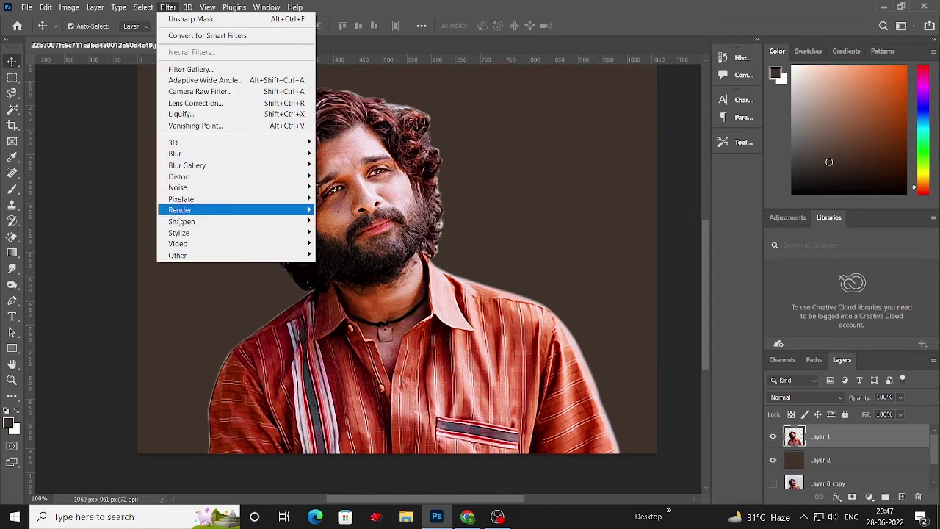
{"action": "mouse_move", "coordinate": [220, 187]}
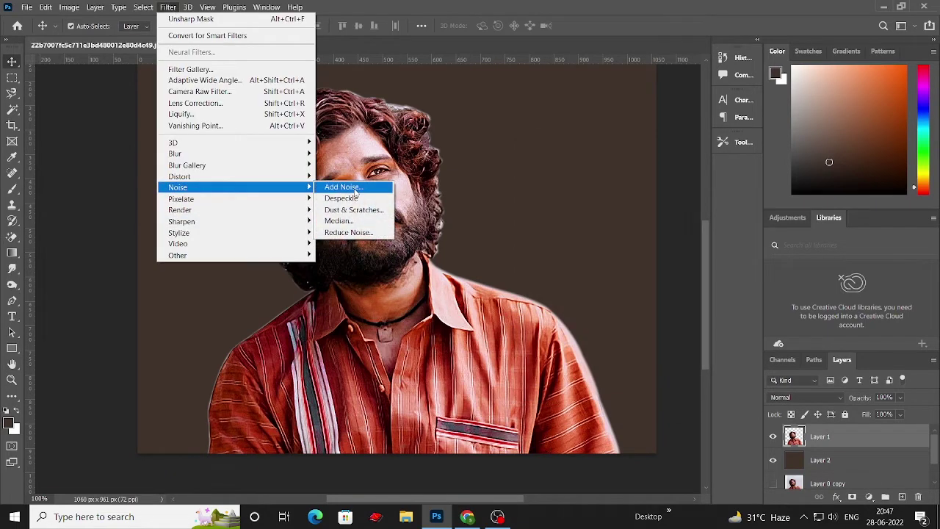
Apply a light Uniform Add Noise grain of about 9% to the portrait layer
{"action": "left_click", "coordinate": [355, 188]}
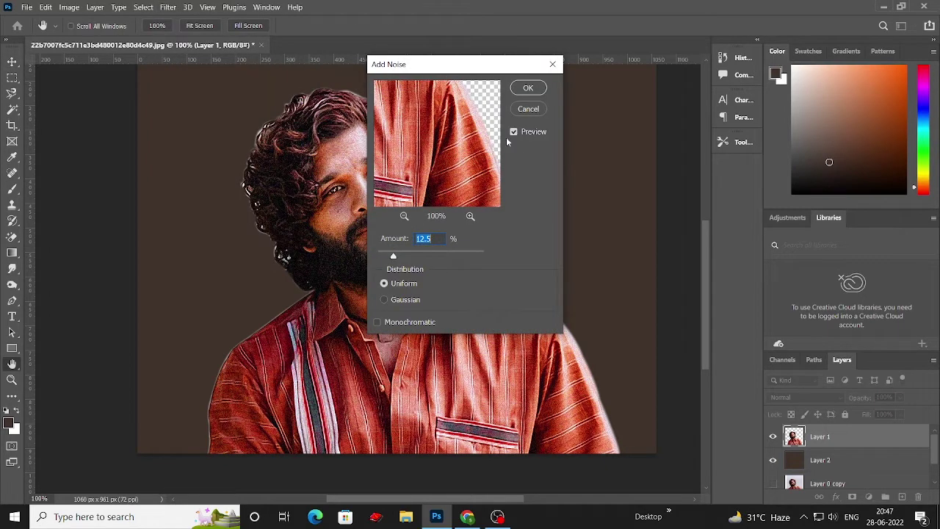
{"action": "left_click_drag", "start_coordinate": [411, 64], "coordinate": [509, 150]}
{"action": "mouse_move", "coordinate": [493, 343]}
{"action": "left_mouse_down"}
{"action": "mouse_move", "coordinate": [481, 353]}
{"action": "mouse_move", "coordinate": [520, 354]}
{"action": "left_mouse_up"}
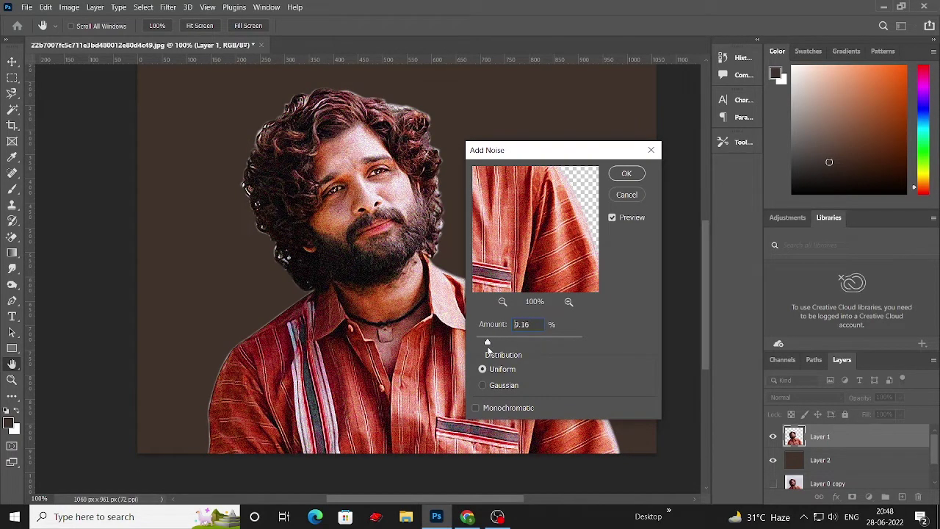
{"action": "left_click", "coordinate": [626, 174]}
Nudge the portrait layer slightly lower on the canvas, then switch to the Smudge tool
{"action": "key", "text": "v"}
{"action": "left_click_drag", "start_coordinate": [248, 279], "coordinate": [248, 285]}
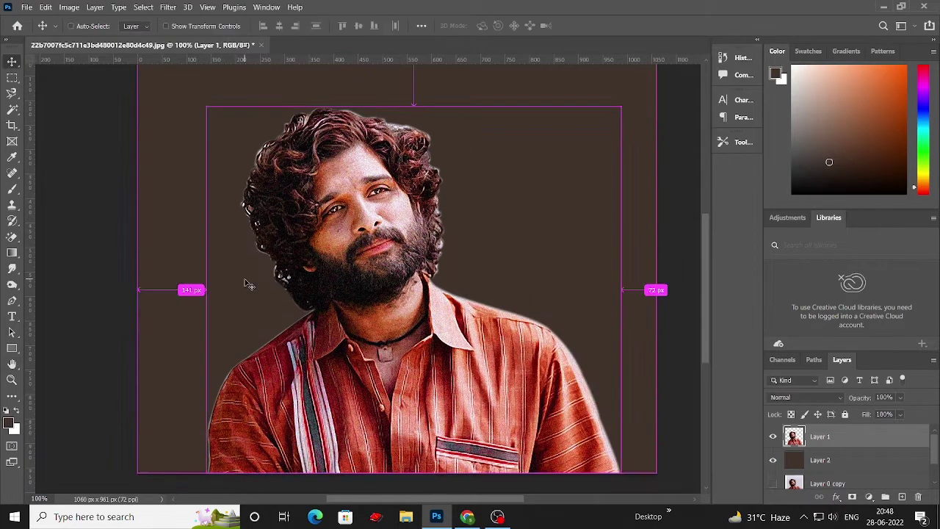
{"action": "scroll", "coordinate": [248, 285], "scroll_direction": "up", "scroll_amount": 3}
{"action": "scroll", "coordinate": [393, 221], "scroll_direction": "up", "scroll_amount": 2}
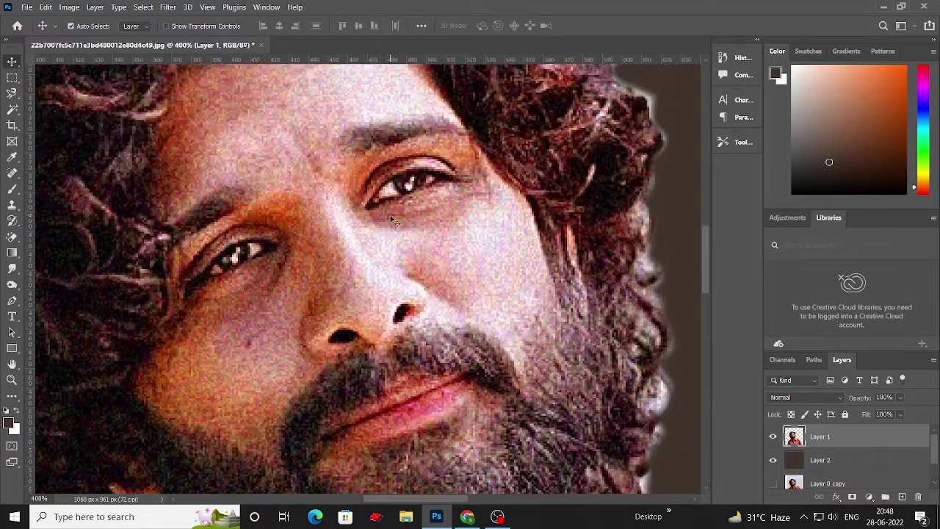
{"action": "scroll", "coordinate": [393, 221], "scroll_direction": "down", "scroll_amount": 2}
{"action": "left_click", "coordinate": [12, 268]}
{"action": "left_click", "coordinate": [56, 290]}
Smudge the grainy forehead into a smooth pale patch reaching down toward the eyebrow
{"action": "scroll", "coordinate": [233, 240], "scroll_direction": "up", "scroll_amount": 2}
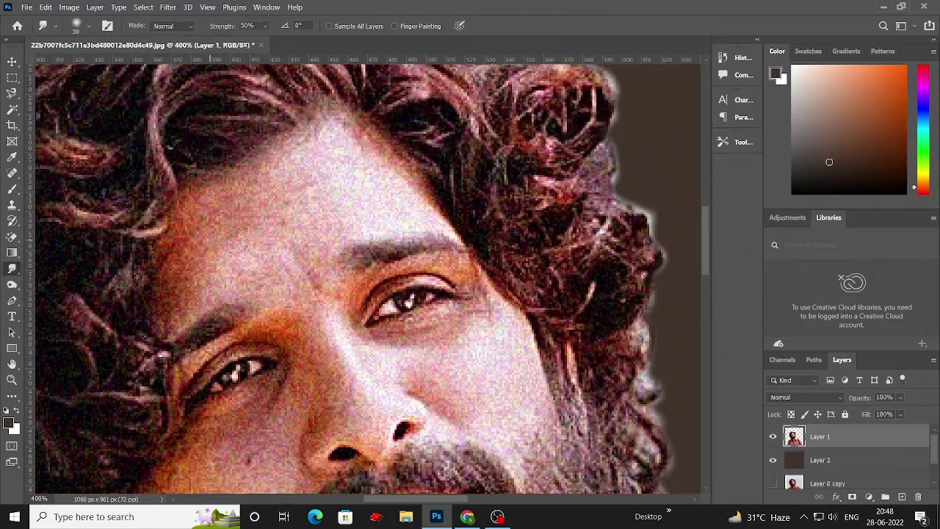
{"action": "scroll", "coordinate": [233, 239], "scroll_direction": "up", "scroll_amount": 1}
{"action": "scroll", "coordinate": [304, 159], "scroll_direction": "up", "scroll_amount": 2}
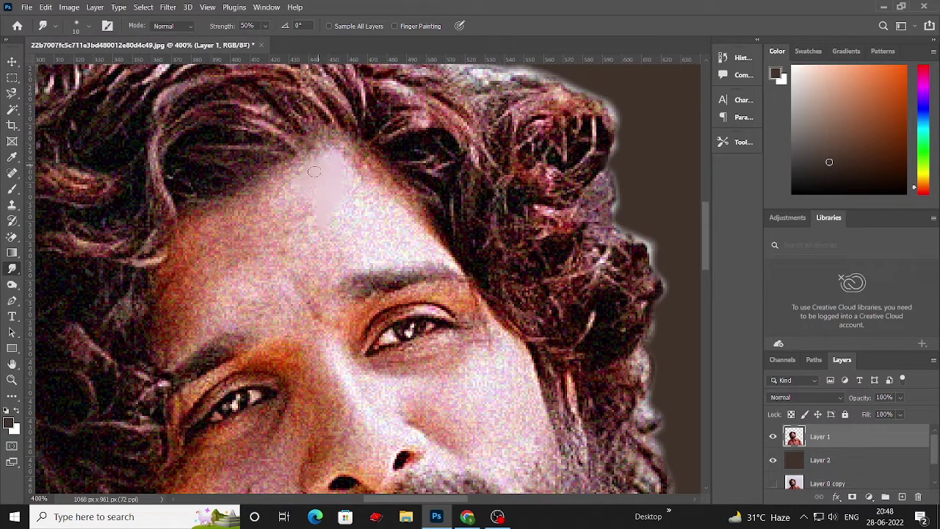
{"action": "left_click_drag", "start_coordinate": [314, 172], "coordinate": [287, 220]}
{"action": "scroll", "coordinate": [283, 191], "scroll_direction": "down", "scroll_amount": 3}
{"action": "mouse_move", "coordinate": [278, 183]}
{"action": "left_mouse_down"}
{"action": "mouse_move", "coordinate": [269, 164]}
{"action": "mouse_move", "coordinate": [158, 224]}
{"action": "left_mouse_up"}
{"action": "scroll", "coordinate": [158, 224], "scroll_direction": "down", "scroll_amount": 3}
{"action": "left_click_drag", "start_coordinate": [344, 105], "coordinate": [389, 147]}
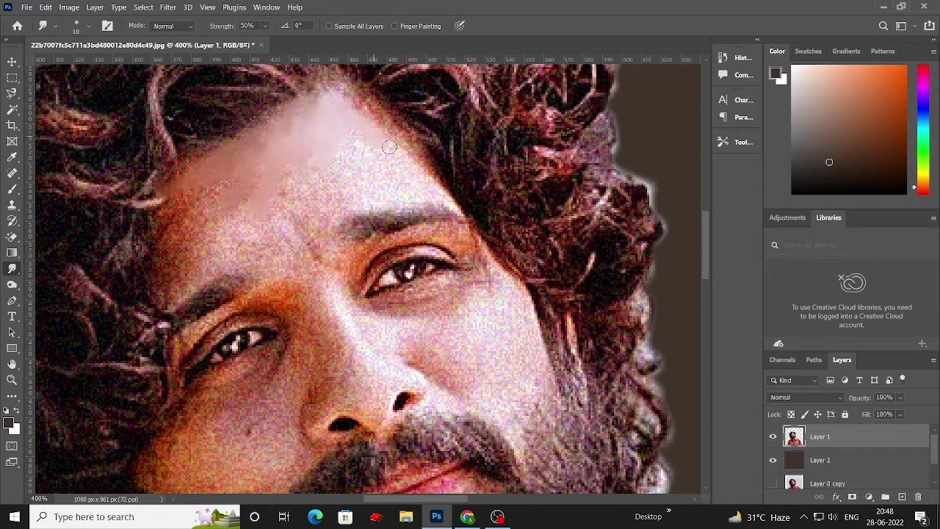
{"action": "scroll", "coordinate": [344, 124], "scroll_direction": "down", "scroll_amount": 3}
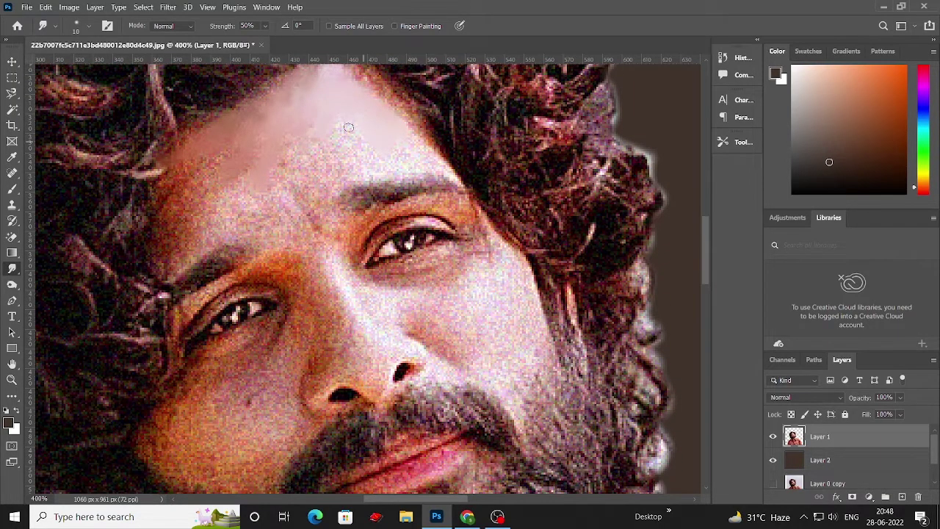
{"action": "scroll", "coordinate": [328, 120], "scroll_direction": "down", "scroll_amount": 3}
{"action": "scroll", "coordinate": [319, 133], "scroll_direction": "up", "scroll_amount": 6}
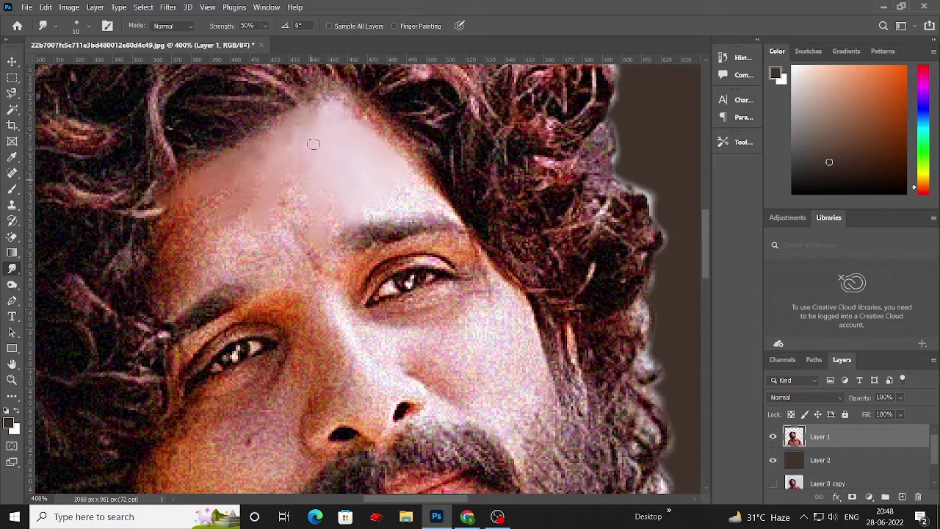
{"action": "left_click_drag", "start_coordinate": [305, 118], "coordinate": [268, 147]}
{"action": "scroll", "coordinate": [276, 147], "scroll_direction": "down", "scroll_amount": 3}
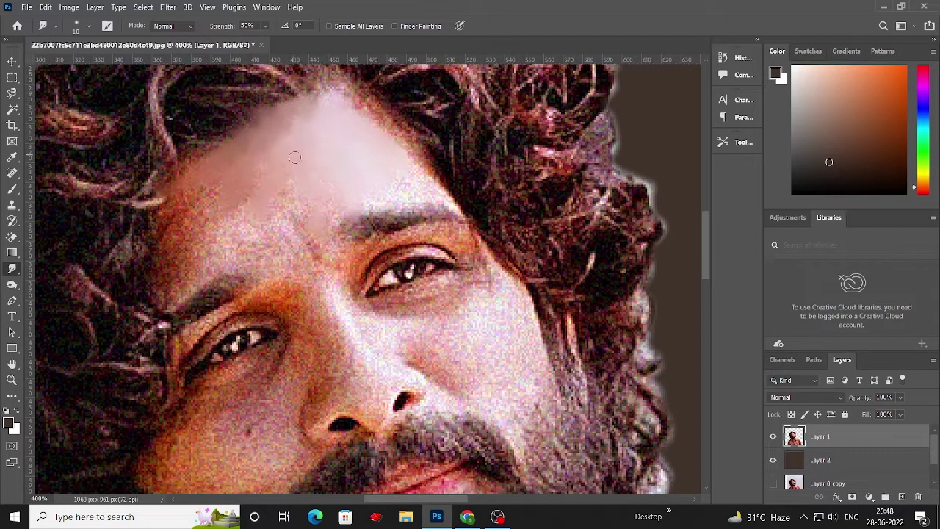
{"action": "left_click_drag", "start_coordinate": [285, 213], "coordinate": [301, 189]}
{"action": "left_click_drag", "start_coordinate": [290, 231], "coordinate": [324, 184]}
With a smaller brush, blend the forehead edge by the hairline and remaining speckled skin
{"action": "scroll", "coordinate": [304, 152], "scroll_direction": "up", "scroll_amount": 2}
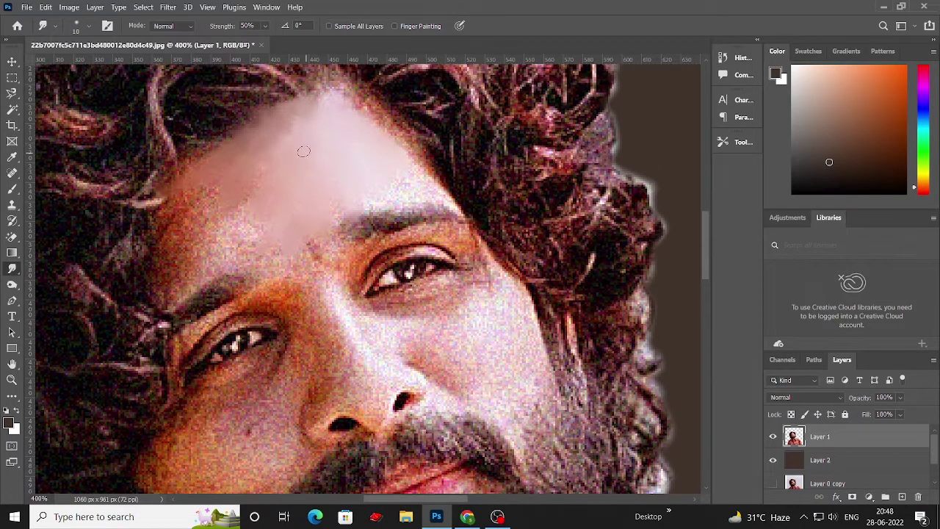
{"action": "scroll", "coordinate": [340, 271], "scroll_direction": "up", "scroll_amount": 1}
{"action": "scroll", "coordinate": [340, 272], "scroll_direction": "up", "scroll_amount": 1}
{"action": "scroll", "coordinate": [340, 272], "scroll_direction": "up", "scroll_amount": 2}
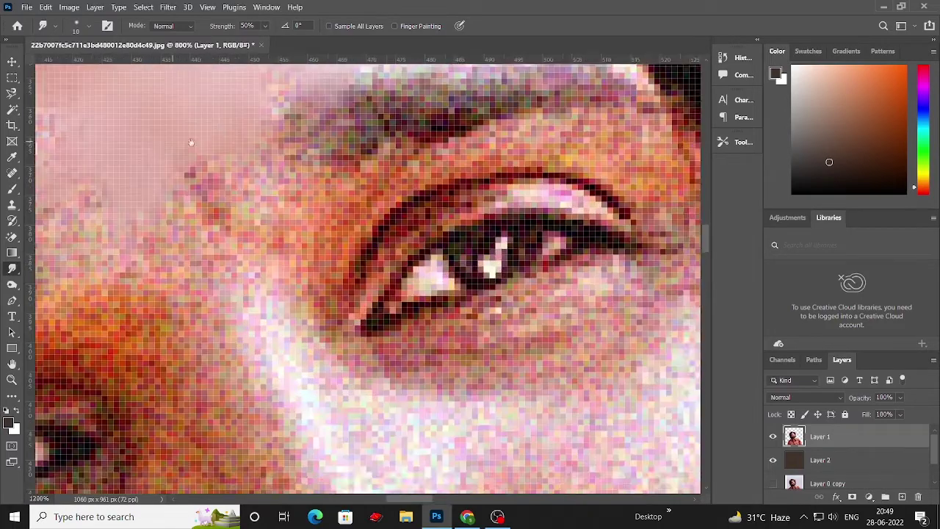
{"action": "scroll", "coordinate": [309, 389], "scroll_direction": "up", "scroll_amount": 1}
{"action": "scroll", "coordinate": [357, 283], "scroll_direction": "up", "scroll_amount": 2}
{"action": "scroll", "coordinate": [293, 203], "scroll_direction": "left", "scroll_amount": 3}
{"action": "scroll", "coordinate": [325, 307], "scroll_direction": "left", "scroll_amount": 3}
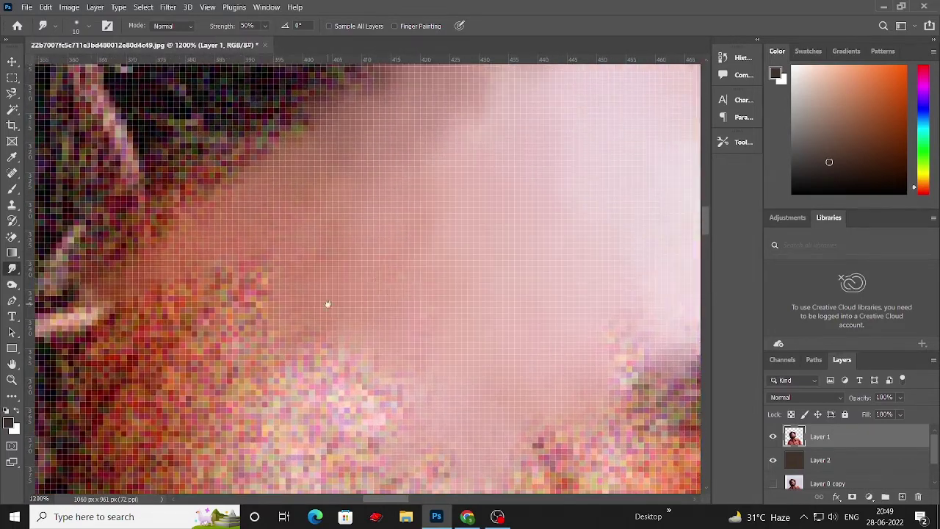
{"action": "scroll", "coordinate": [304, 272], "scroll_direction": "left", "scroll_amount": 2}
{"action": "scroll", "coordinate": [304, 273], "scroll_direction": "down", "scroll_amount": 1}
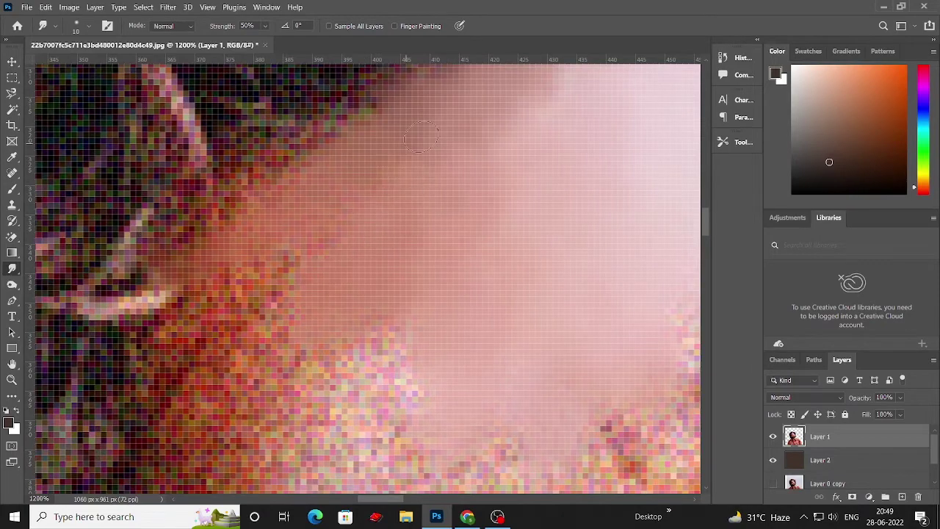
{"action": "scroll", "coordinate": [218, 321], "scroll_direction": "down", "scroll_amount": 3}
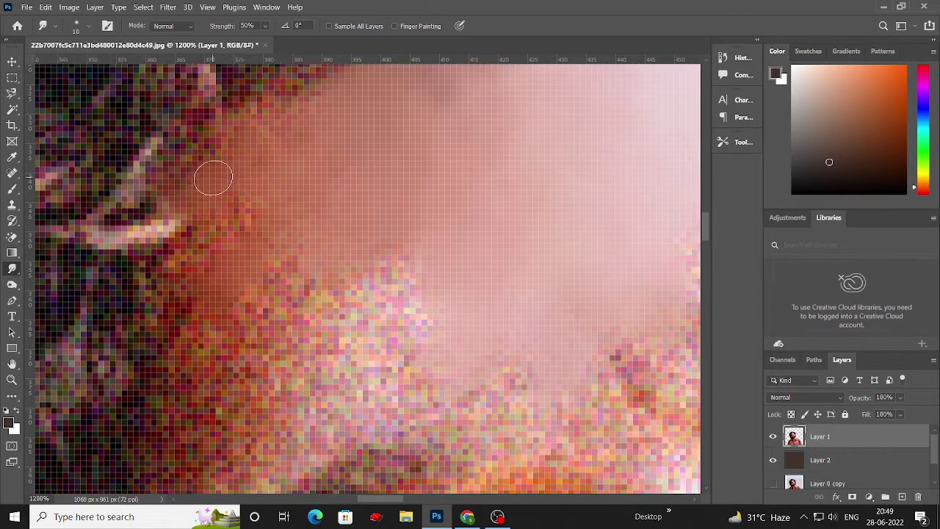
{"action": "key", "text": "bracketleft"}
{"action": "key", "text": "bracketleft"}
{"action": "key", "text": "bracketleft"}
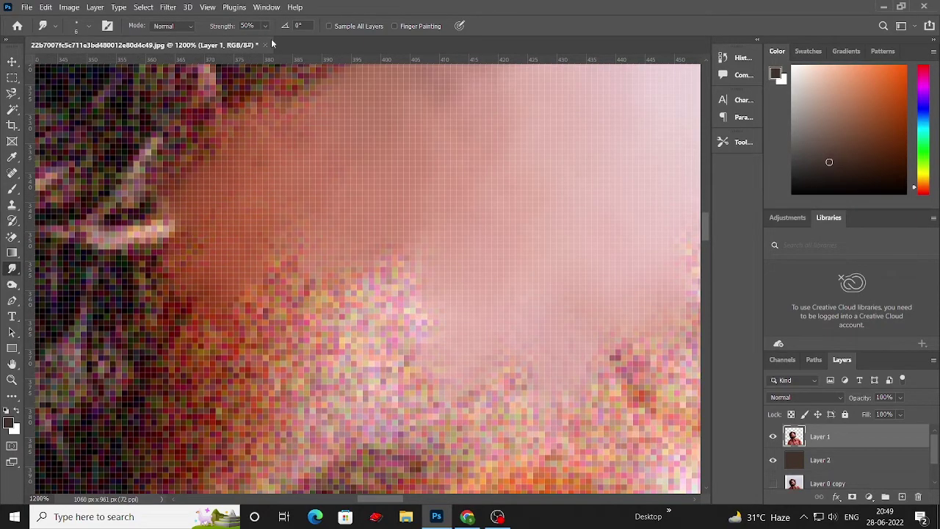
{"action": "scroll", "coordinate": [235, 301], "scroll_direction": "down", "scroll_amount": 2}
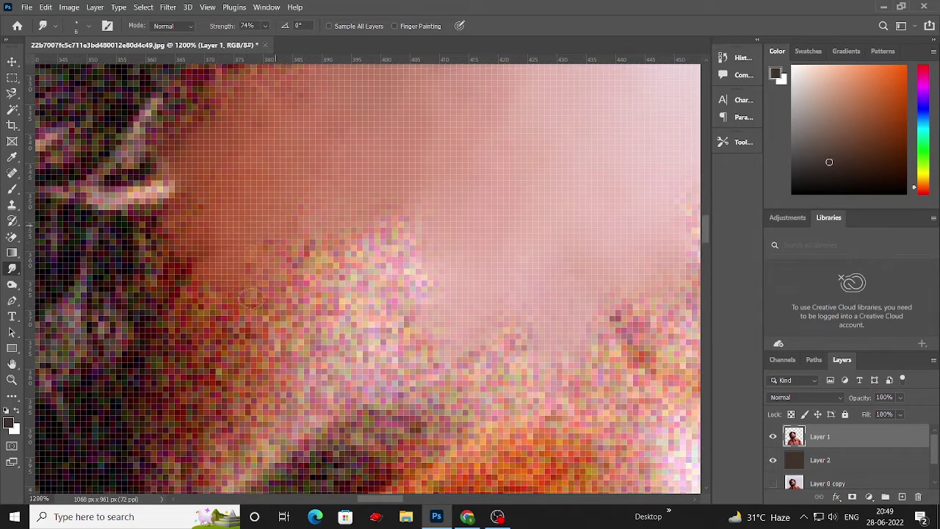
{"action": "mouse_move", "coordinate": [299, 234]}
{"action": "left_mouse_down"}
{"action": "mouse_move", "coordinate": [210, 349]}
{"action": "mouse_move", "coordinate": [419, 272]}
{"action": "left_mouse_up"}
{"action": "scroll", "coordinate": [418, 324], "scroll_direction": "down", "scroll_amount": 4}
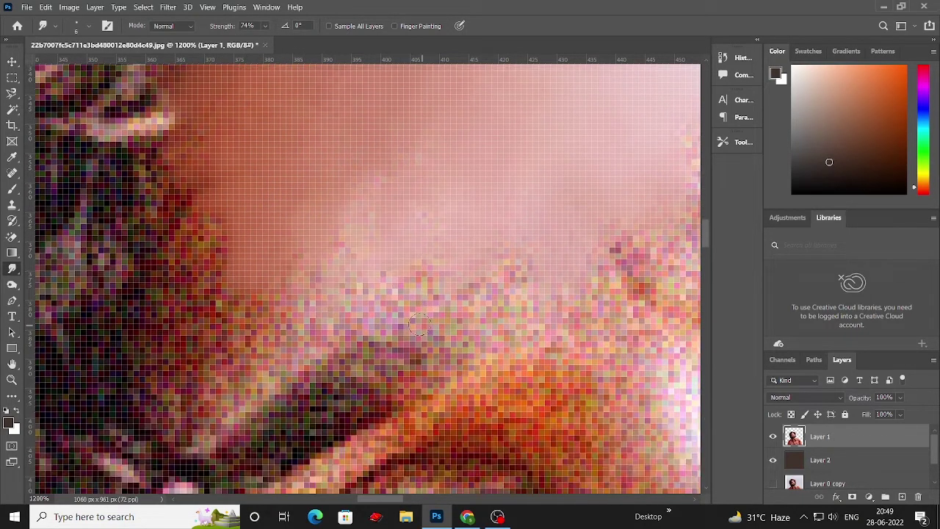
{"action": "left_click_drag", "start_coordinate": [418, 324], "coordinate": [396, 226]}
{"action": "mouse_move", "coordinate": [392, 165]}
{"action": "left_mouse_down"}
{"action": "mouse_move", "coordinate": [356, 235]}
{"action": "mouse_move", "coordinate": [432, 115]}
{"action": "left_mouse_up"}
{"action": "scroll", "coordinate": [455, 255], "scroll_direction": "right", "scroll_amount": 4}
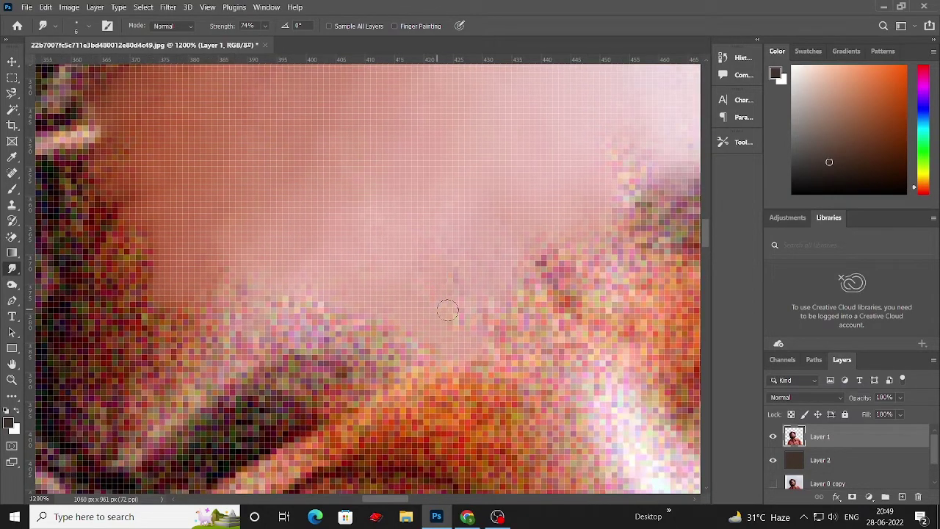
{"action": "scroll", "coordinate": [448, 310], "scroll_direction": "down", "scroll_amount": 3}
{"action": "scroll", "coordinate": [448, 310], "scroll_direction": "down", "scroll_amount": 2}
{"action": "scroll", "coordinate": [448, 310], "scroll_direction": "down", "scroll_amount": 2}
Smudge the skin between the eyes and under the right eye smooth
{"action": "scroll", "coordinate": [449, 312], "scroll_direction": "up", "scroll_amount": 1}
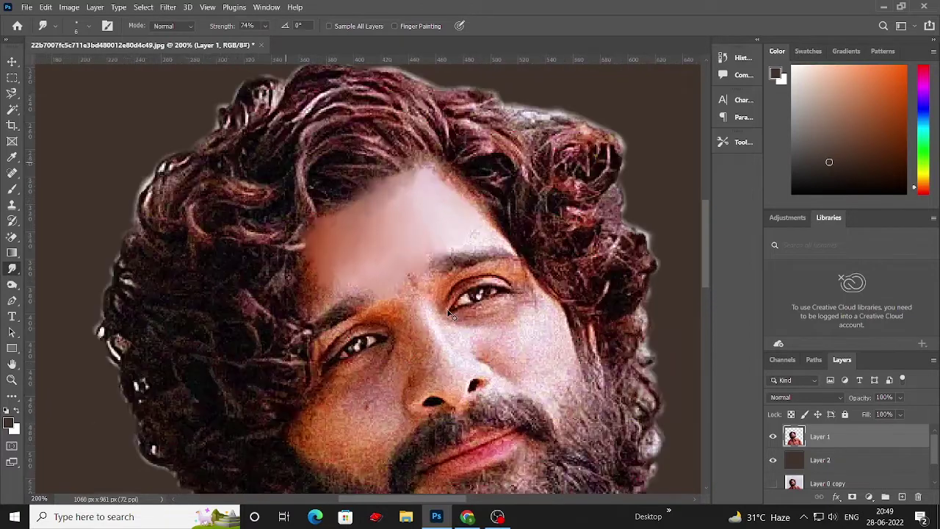
{"action": "scroll", "coordinate": [448, 310], "scroll_direction": "up", "scroll_amount": 3}
{"action": "scroll", "coordinate": [477, 404], "scroll_direction": "down", "scroll_amount": 1}
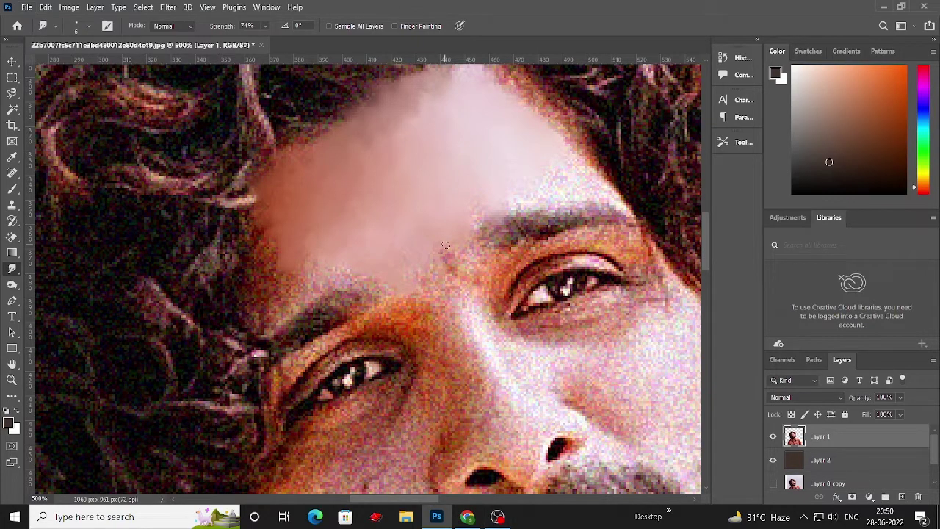
{"action": "scroll", "coordinate": [441, 240], "scroll_direction": "down", "scroll_amount": 2}
{"action": "scroll", "coordinate": [405, 224], "scroll_direction": "down", "scroll_amount": 2}
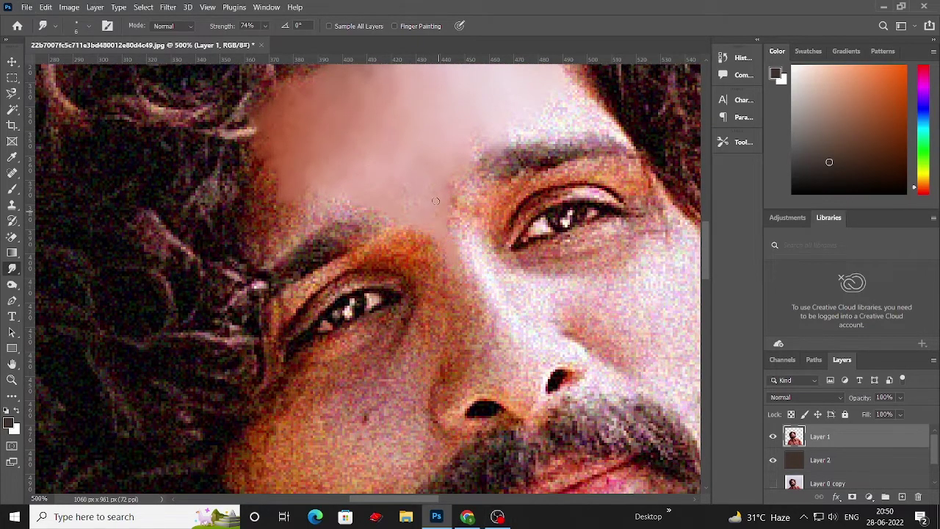
{"action": "scroll", "coordinate": [463, 221], "scroll_direction": "down", "scroll_amount": 2}
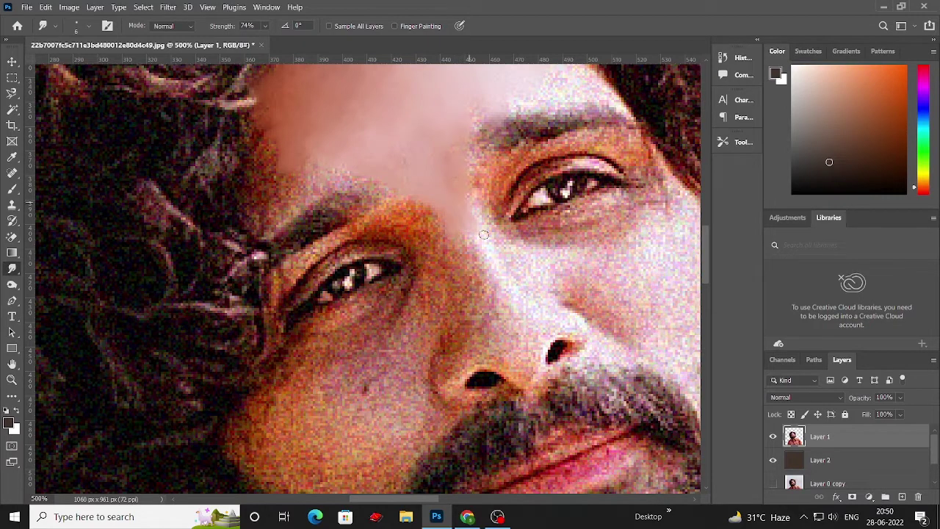
{"action": "mouse_move", "coordinate": [484, 234]}
{"action": "left_mouse_down"}
{"action": "mouse_move", "coordinate": [514, 260]}
{"action": "mouse_move", "coordinate": [559, 234]}
{"action": "left_mouse_up"}
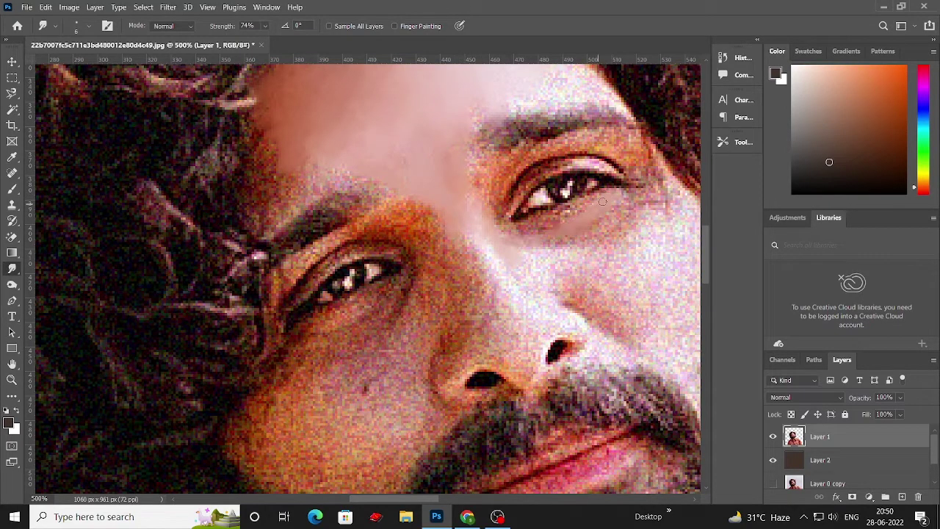
{"action": "mouse_move", "coordinate": [602, 201]}
{"action": "left_mouse_down"}
{"action": "mouse_move", "coordinate": [520, 226]}
{"action": "mouse_move", "coordinate": [540, 234]}
{"action": "mouse_move", "coordinate": [514, 249]}
{"action": "mouse_move", "coordinate": [575, 271]}
{"action": "left_mouse_up"}
{"action": "scroll", "coordinate": [548, 235], "scroll_direction": "down", "scroll_amount": 1}
{"action": "scroll", "coordinate": [548, 235], "scroll_direction": "up", "scroll_amount": 1}
{"action": "scroll", "coordinate": [548, 235], "scroll_direction": "down", "scroll_amount": 1}
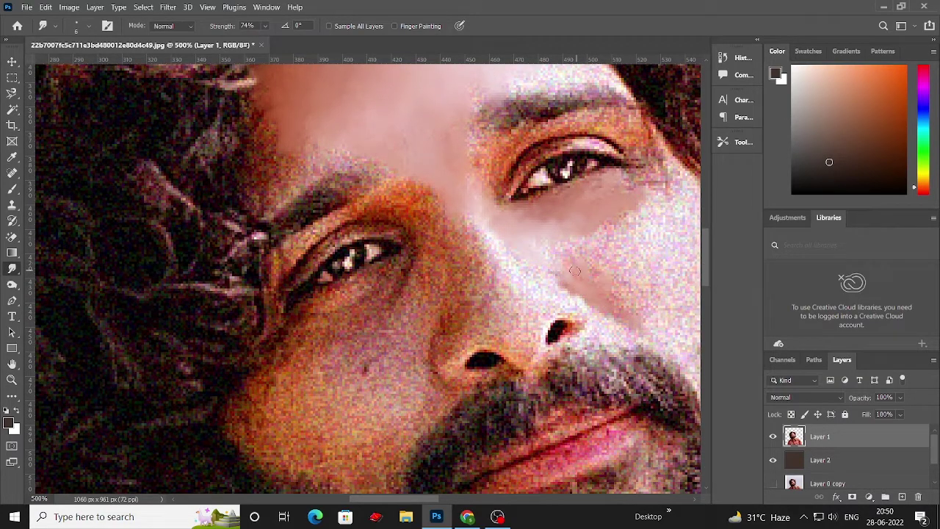
{"action": "scroll", "coordinate": [539, 269], "scroll_direction": "up", "scroll_amount": 1}
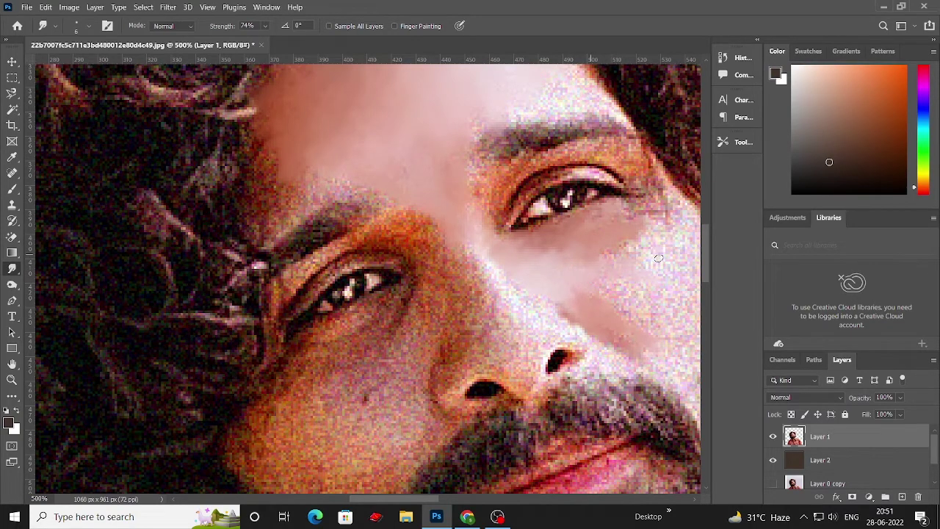
{"action": "scroll", "coordinate": [568, 272], "scroll_direction": "right", "scroll_amount": 3}
{"action": "scroll", "coordinate": [568, 272], "scroll_direction": "down", "scroll_amount": 1}
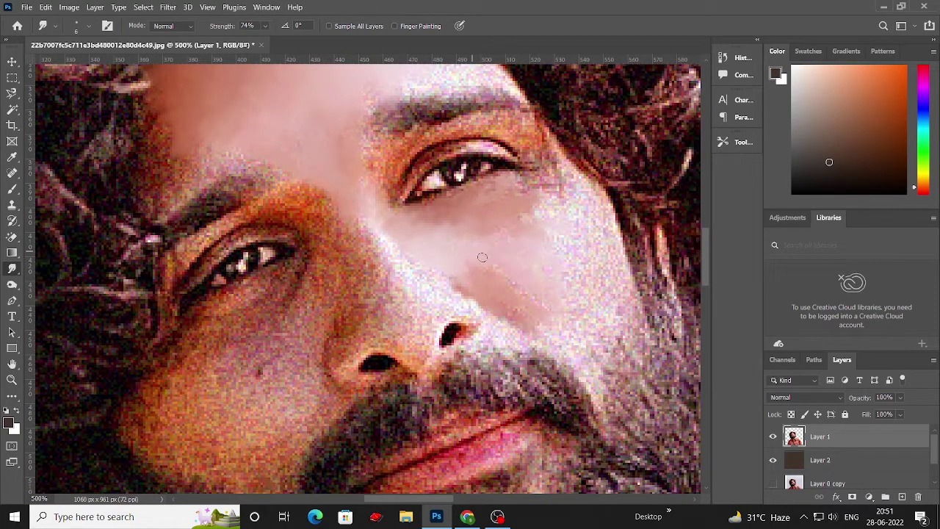
{"action": "scroll", "coordinate": [458, 261], "scroll_direction": "right", "scroll_amount": 1}
{"action": "scroll", "coordinate": [458, 261], "scroll_direction": "up", "scroll_amount": 1}
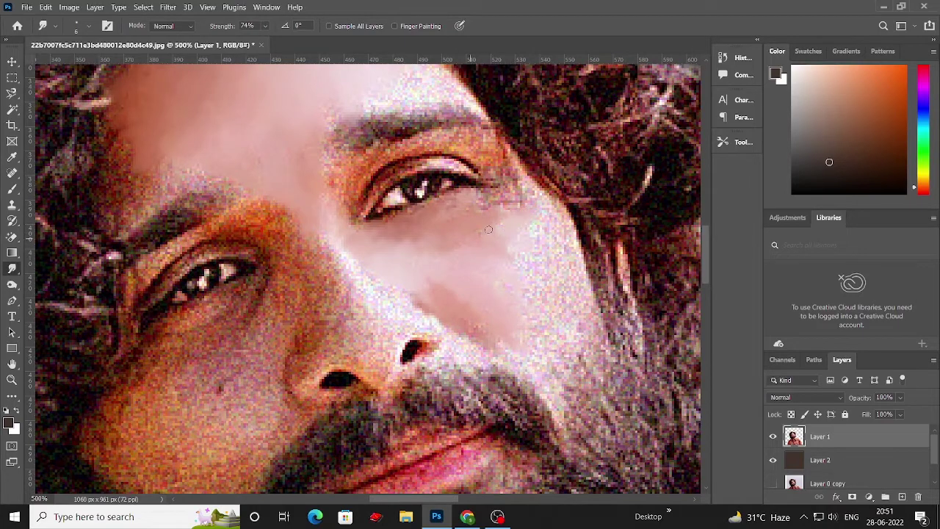
Smooth the right cheek below the eye down to just above the beard
{"action": "left_click_drag", "start_coordinate": [569, 209], "coordinate": [571, 343]}
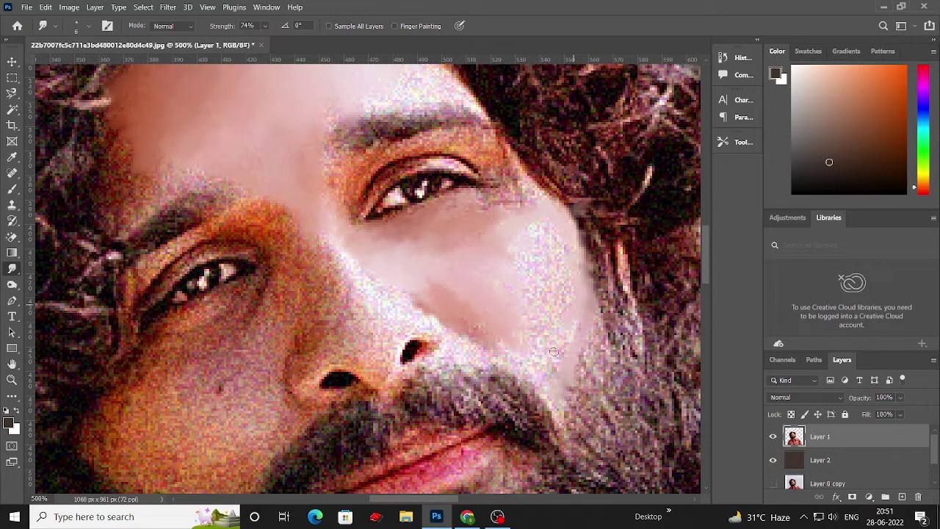
{"action": "scroll", "coordinate": [554, 352], "scroll_direction": "up", "scroll_amount": 1}
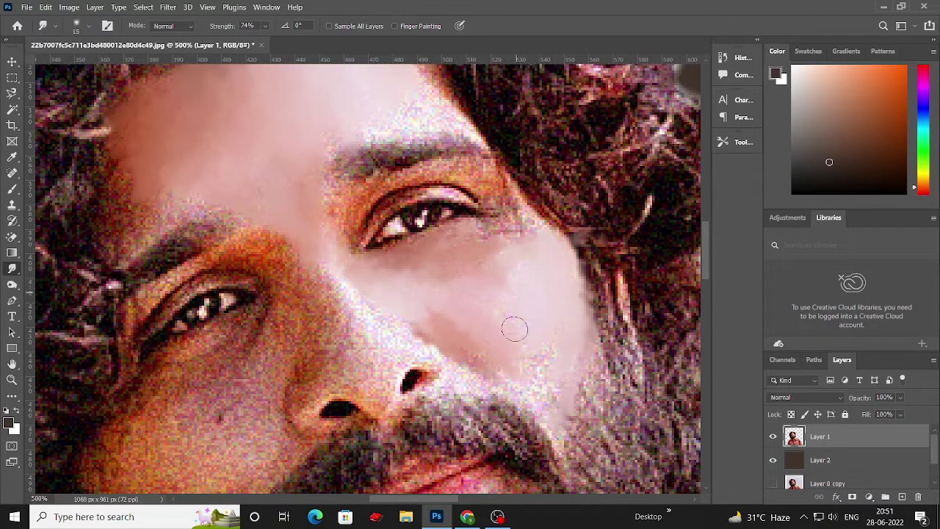
{"action": "left_click_drag", "start_coordinate": [515, 330], "coordinate": [576, 382]}
{"action": "scroll", "coordinate": [573, 382], "scroll_direction": "down", "scroll_amount": 1}
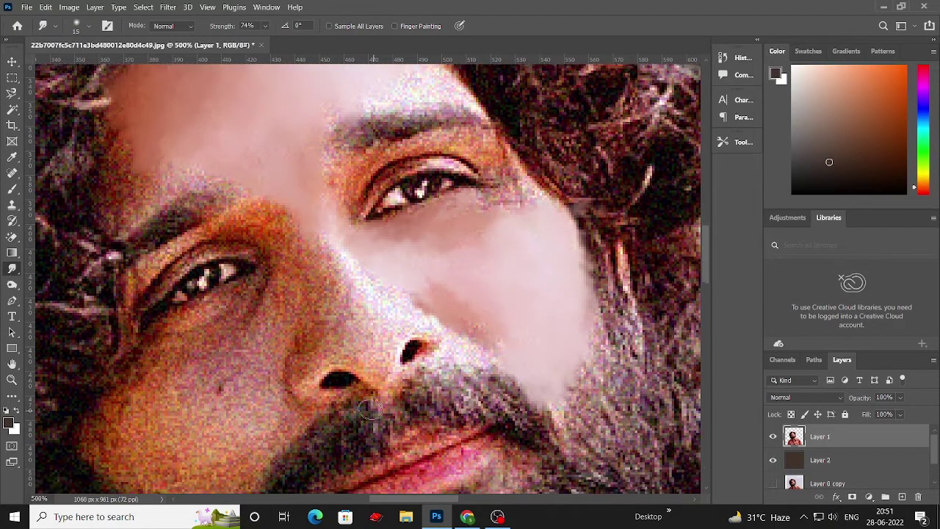
{"action": "scroll", "coordinate": [370, 410], "scroll_direction": "left", "scroll_amount": 10}
{"action": "scroll", "coordinate": [370, 410], "scroll_direction": "down", "scroll_amount": 4}
{"action": "mouse_move", "coordinate": [478, 287]}
{"action": "left_mouse_down"}
{"action": "mouse_move", "coordinate": [444, 343]}
{"action": "mouse_move", "coordinate": [478, 329]}
{"action": "left_mouse_up"}
{"action": "key", "text": "bracketleft"}
{"action": "key", "text": "bracketleft"}
{"action": "scroll", "coordinate": [424, 315], "scroll_direction": "down", "scroll_amount": 1}
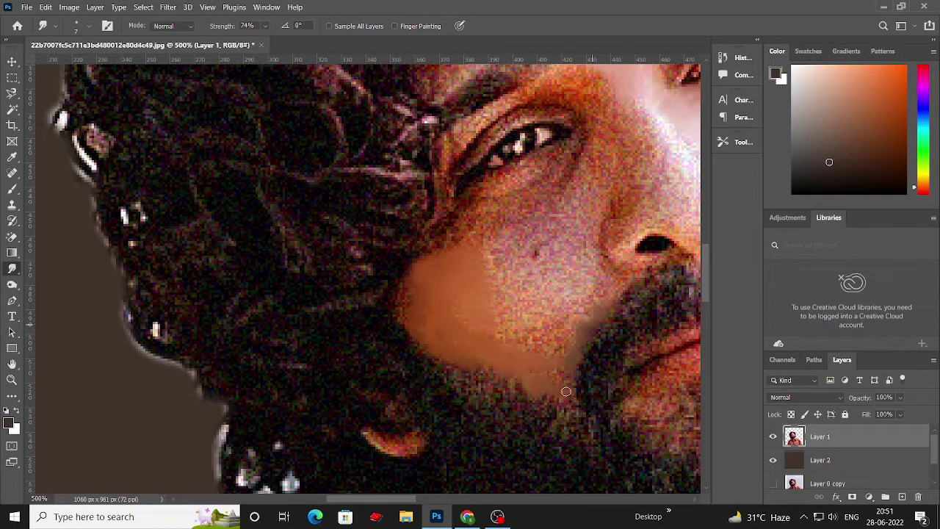
{"action": "scroll", "coordinate": [584, 352], "scroll_direction": "up", "scroll_amount": 1}
{"action": "scroll", "coordinate": [598, 341], "scroll_direction": "up", "scroll_amount": 1}
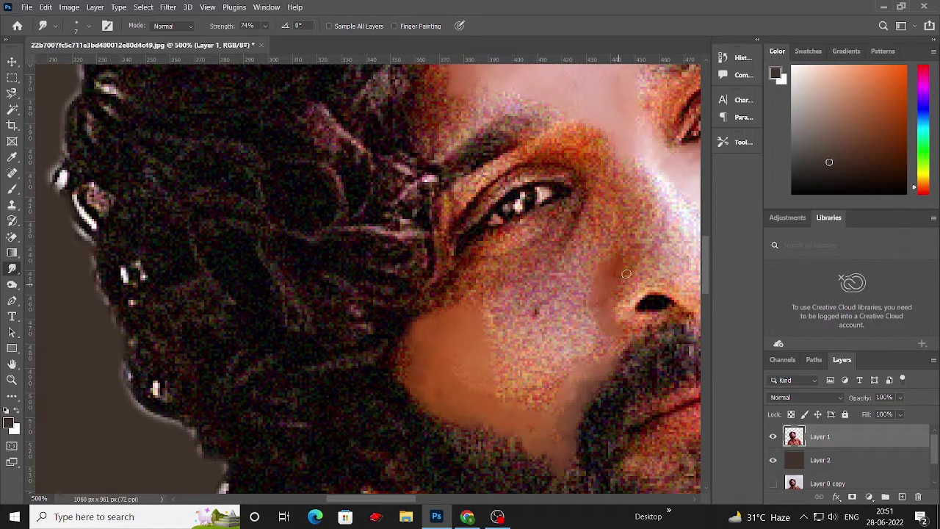
With a smaller brush, smooth the skin beside the nose and the remaining speckled cheek
{"action": "left_click_drag", "start_coordinate": [626, 274], "coordinate": [642, 256]}
{"action": "scroll", "coordinate": [595, 309], "scroll_direction": "up", "scroll_amount": 1}
{"action": "mouse_move", "coordinate": [595, 328]}
{"action": "left_mouse_down"}
{"action": "mouse_move", "coordinate": [584, 260]}
{"action": "mouse_move", "coordinate": [527, 240]}
{"action": "mouse_move", "coordinate": [526, 288]}
{"action": "mouse_move", "coordinate": [446, 376]}
{"action": "left_mouse_up"}
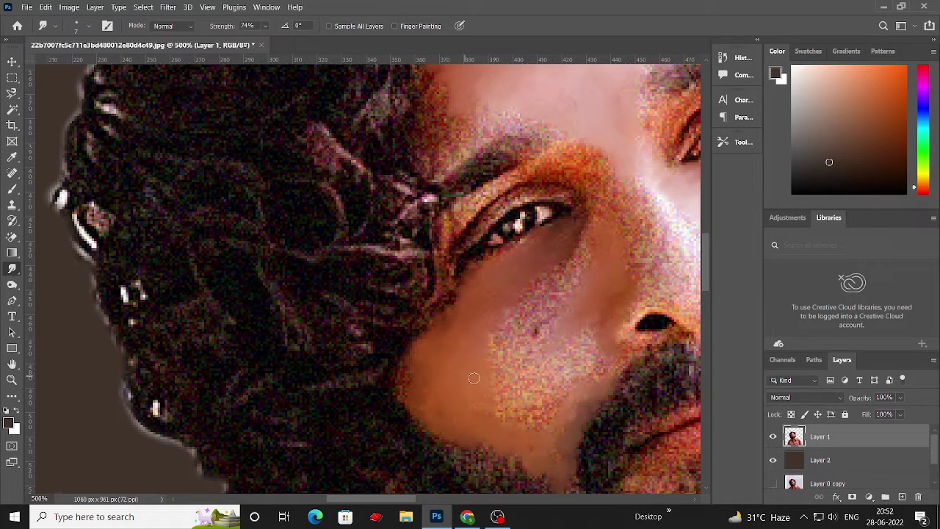
{"action": "scroll", "coordinate": [486, 341], "scroll_direction": "up", "scroll_amount": 2}
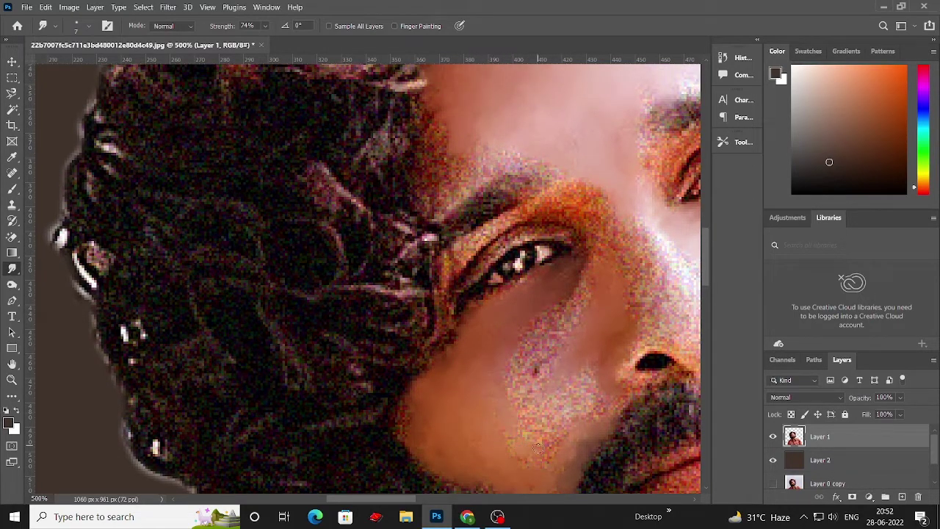
{"action": "scroll", "coordinate": [532, 452], "scroll_direction": "up", "scroll_amount": 2}
{"action": "mouse_move", "coordinate": [575, 333]}
{"action": "left_mouse_down"}
{"action": "mouse_move", "coordinate": [485, 371]}
{"action": "mouse_move", "coordinate": [516, 408]}
{"action": "left_mouse_up"}
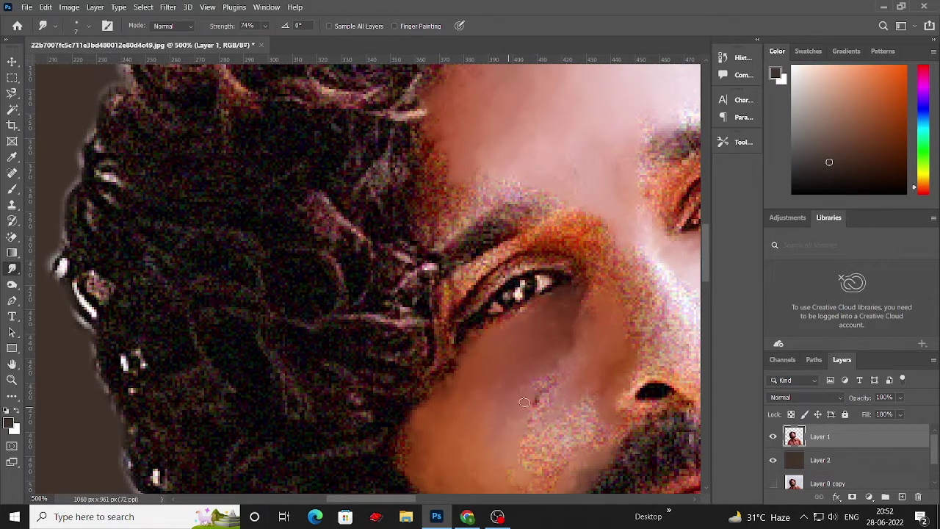
{"action": "scroll", "coordinate": [524, 402], "scroll_direction": "down", "scroll_amount": 3}
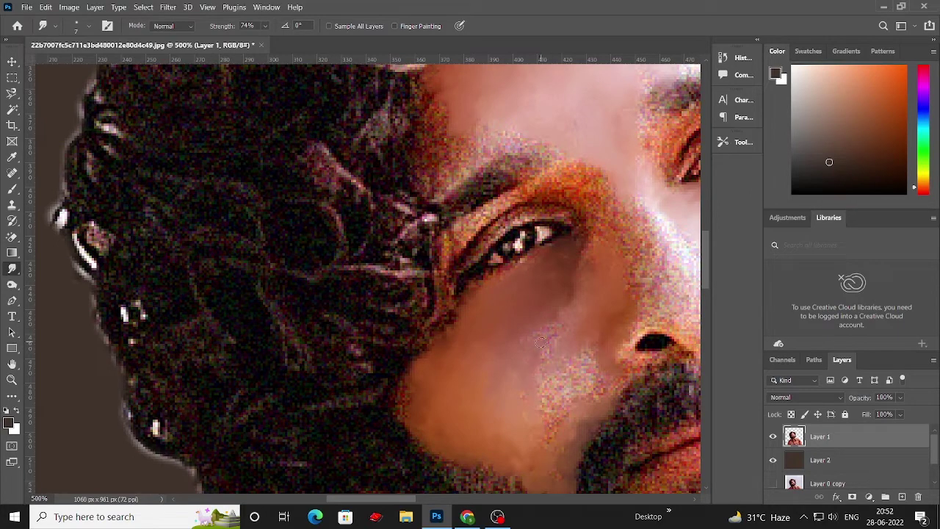
{"action": "mouse_move", "coordinate": [529, 354]}
{"action": "left_mouse_down"}
{"action": "mouse_move", "coordinate": [552, 346]}
{"action": "mouse_move", "coordinate": [590, 393]}
{"action": "mouse_move", "coordinate": [541, 408]}
{"action": "left_mouse_up"}
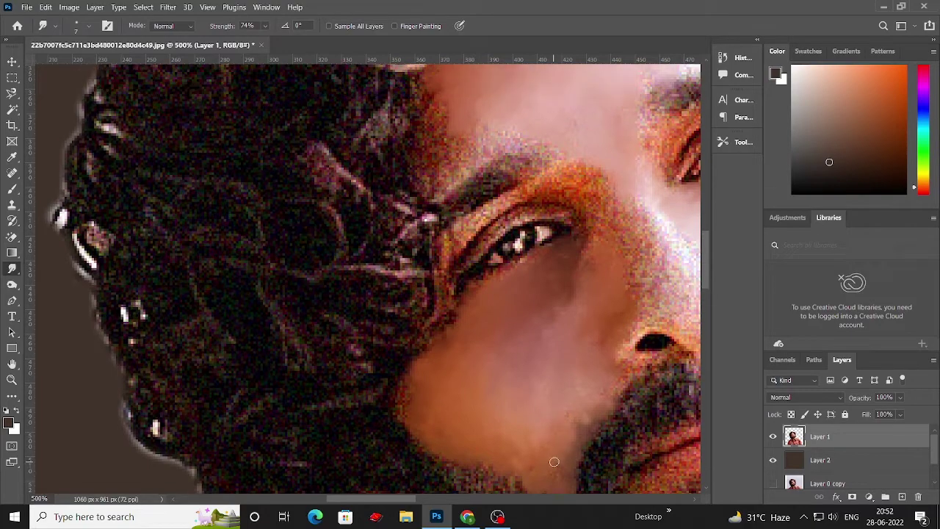
{"action": "scroll", "coordinate": [571, 411], "scroll_direction": "down", "scroll_amount": 1}
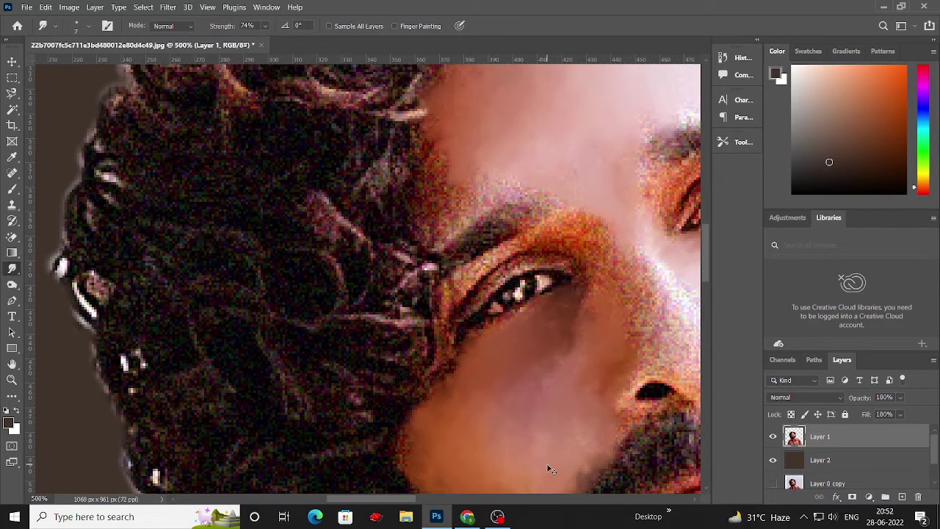
{"action": "scroll", "coordinate": [550, 466], "scroll_direction": "down", "scroll_amount": 1}
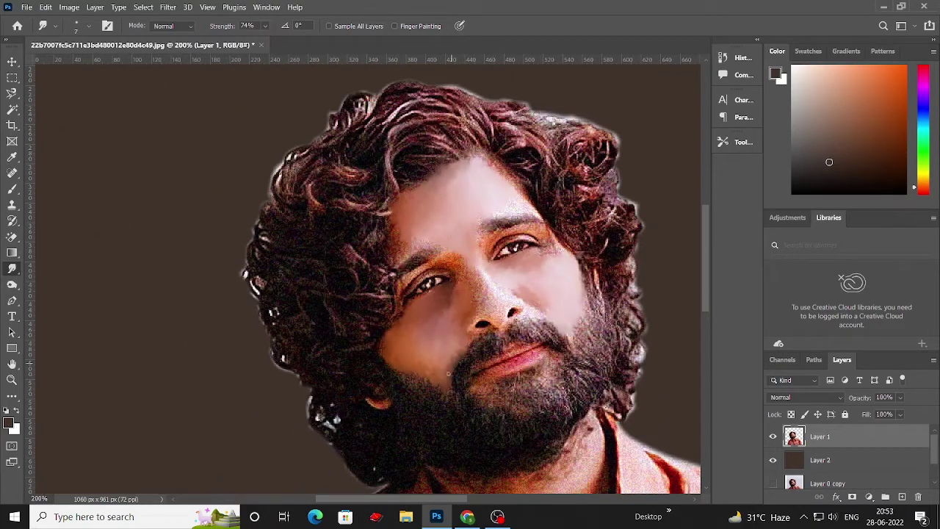
Blend the hair edge, dark brow edge and the patch below the brow into the skin
{"action": "scroll", "coordinate": [448, 373], "scroll_direction": "up", "scroll_amount": 1}
{"action": "scroll", "coordinate": [455, 375], "scroll_direction": "up", "scroll_amount": 1}
{"action": "scroll", "coordinate": [455, 399], "scroll_direction": "up", "scroll_amount": 2}
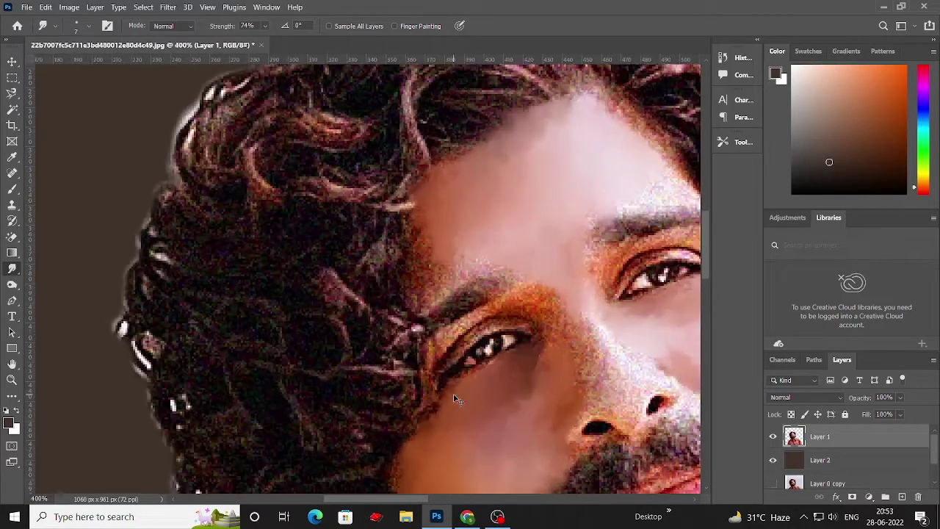
{"action": "scroll", "coordinate": [455, 395], "scroll_direction": "up", "scroll_amount": 2}
{"action": "mouse_move", "coordinate": [475, 201]}
{"action": "left_mouse_down"}
{"action": "mouse_move", "coordinate": [489, 230]}
{"action": "mouse_move", "coordinate": [542, 252]}
{"action": "left_mouse_up"}
{"action": "scroll", "coordinate": [489, 231], "scroll_direction": "down", "scroll_amount": 1}
{"action": "mouse_move", "coordinate": [558, 290]}
{"action": "left_mouse_down"}
{"action": "mouse_move", "coordinate": [523, 315]}
{"action": "mouse_move", "coordinate": [551, 312]}
{"action": "left_mouse_up"}
{"action": "left_click_drag", "start_coordinate": [595, 290], "coordinate": [500, 338]}
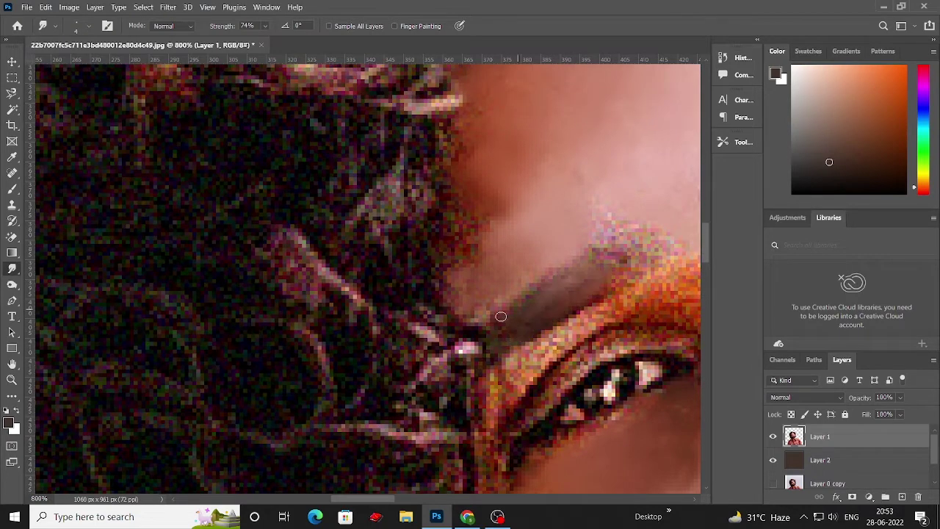
{"action": "mouse_move", "coordinate": [543, 291]}
{"action": "left_mouse_down"}
{"action": "mouse_move", "coordinate": [484, 319]}
{"action": "mouse_move", "coordinate": [462, 356]}
{"action": "left_mouse_up"}
{"action": "left_click_drag", "start_coordinate": [565, 315], "coordinate": [455, 375]}
{"action": "scroll", "coordinate": [571, 300], "scroll_direction": "right", "scroll_amount": 6}
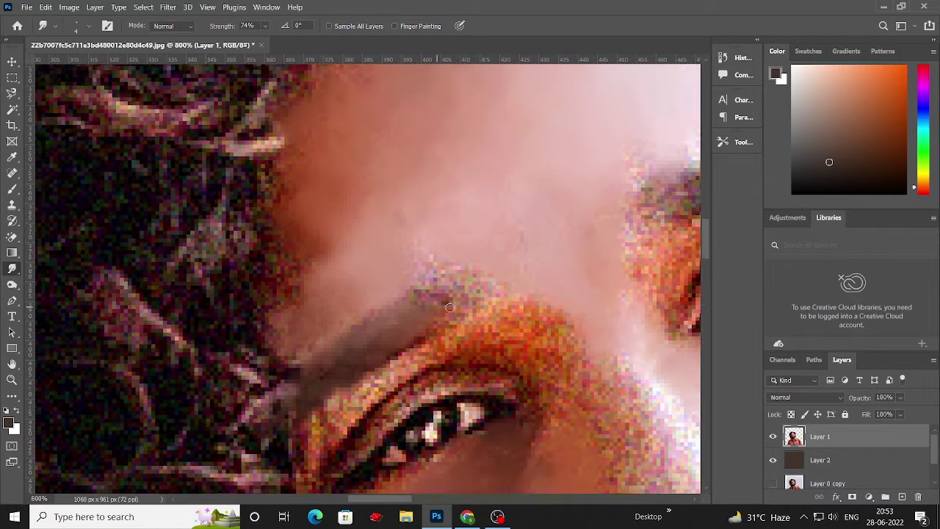
{"action": "mouse_move", "coordinate": [441, 301]}
{"action": "left_mouse_down"}
{"action": "mouse_move", "coordinate": [406, 317]}
{"action": "mouse_move", "coordinate": [337, 386]}
{"action": "left_mouse_up"}
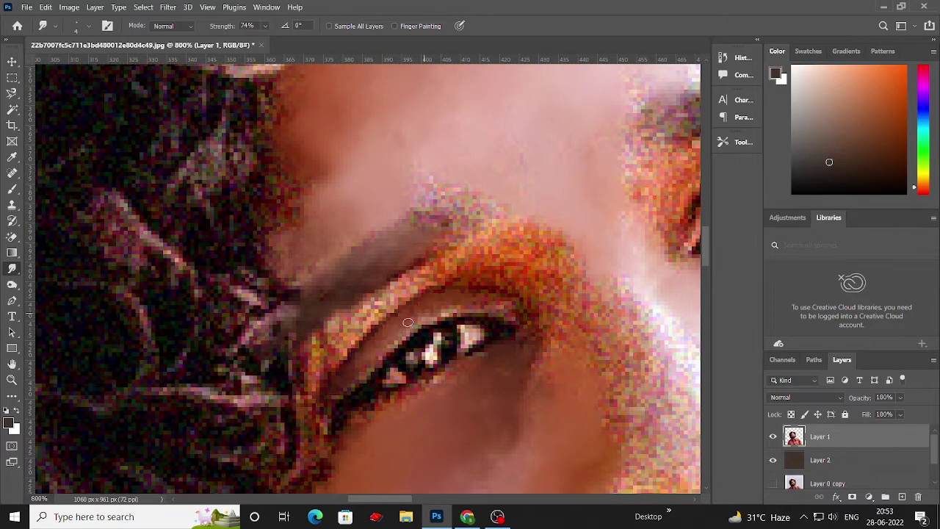
{"action": "left_click_drag", "start_coordinate": [407, 320], "coordinate": [367, 346]}
Set Smudge Strength to about 48% and smooth the orange upper eyelid and brow pixels
{"action": "left_click", "coordinate": [265, 26]}
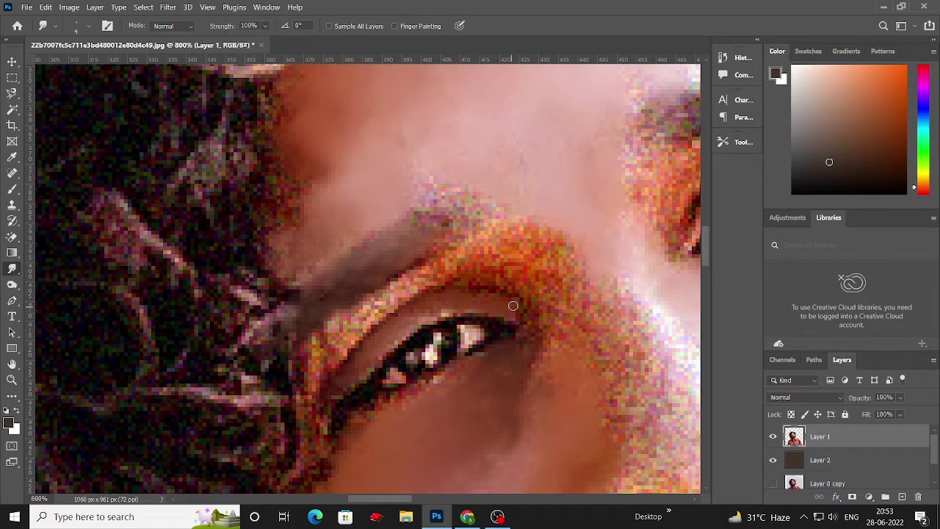
{"action": "left_click_drag", "start_coordinate": [512, 304], "coordinate": [326, 428]}
{"action": "scroll", "coordinate": [379, 300], "scroll_direction": "up", "scroll_amount": 1}
{"action": "mouse_move", "coordinate": [379, 300]}
{"action": "left_mouse_down"}
{"action": "mouse_move", "coordinate": [391, 320]}
{"action": "mouse_move", "coordinate": [338, 385]}
{"action": "left_mouse_up"}
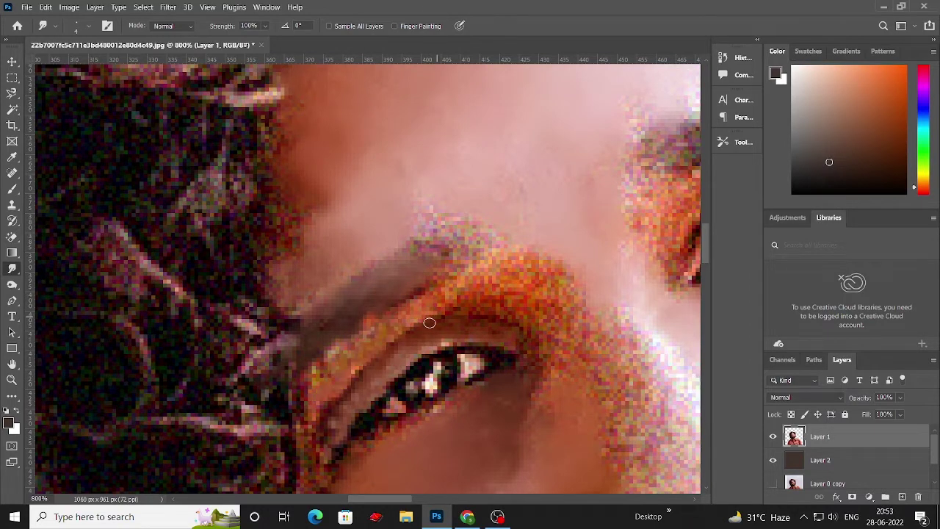
{"action": "left_click", "coordinate": [219, 40]}
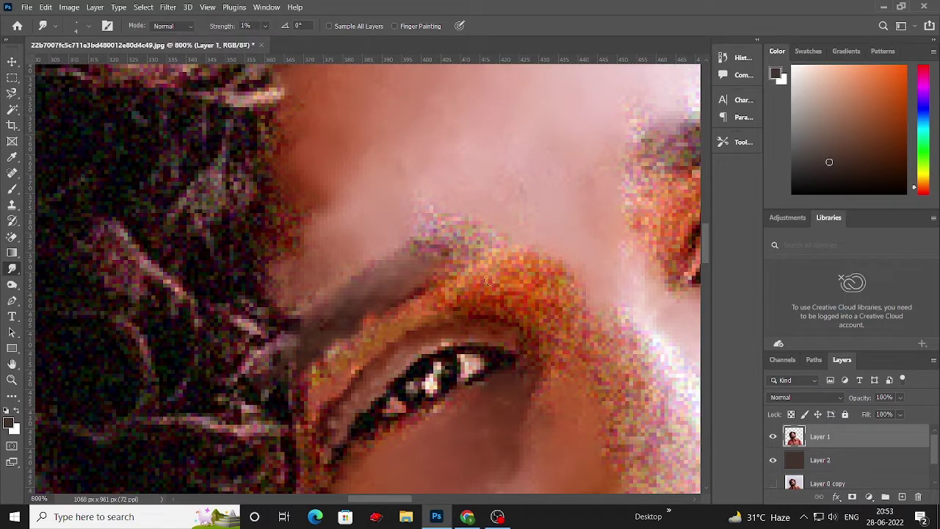
{"action": "left_click", "coordinate": [264, 27]}
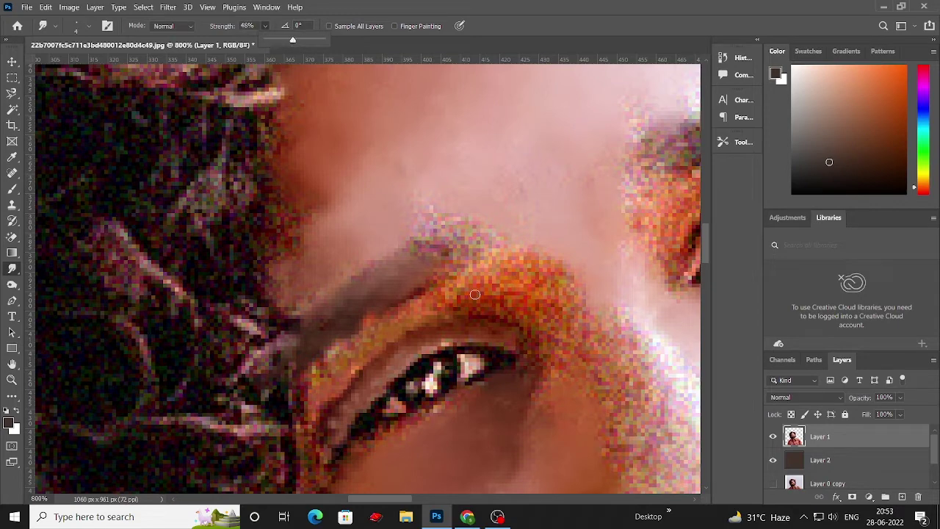
{"action": "left_click_drag", "start_coordinate": [543, 260], "coordinate": [570, 315]}
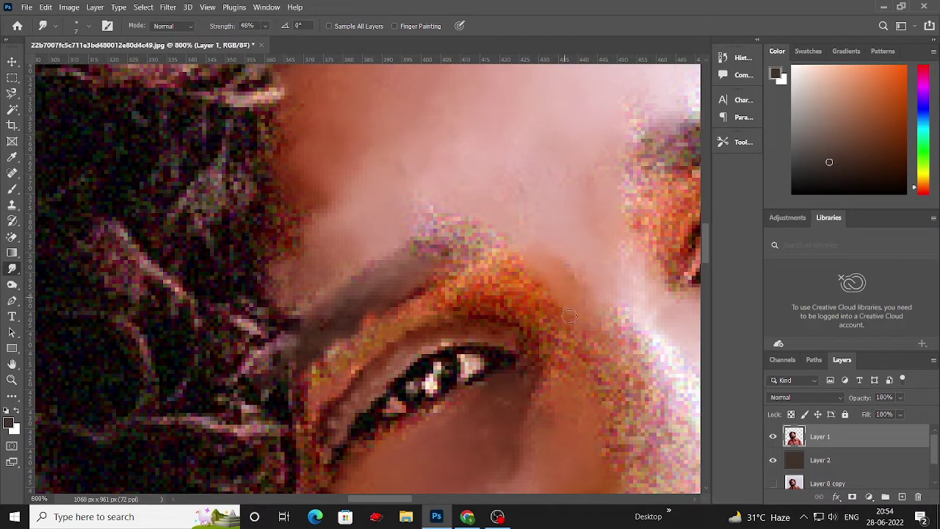
{"action": "mouse_move", "coordinate": [488, 243]}
{"action": "left_mouse_down"}
{"action": "mouse_move", "coordinate": [531, 304]}
{"action": "mouse_move", "coordinate": [528, 357]}
{"action": "mouse_move", "coordinate": [529, 283]}
{"action": "left_mouse_up"}
Smudge the noisy nose bridge into a smooth pale streak
{"action": "scroll", "coordinate": [533, 334], "scroll_direction": "down", "scroll_amount": 1}
{"action": "scroll", "coordinate": [525, 326], "scroll_direction": "down", "scroll_amount": 1}
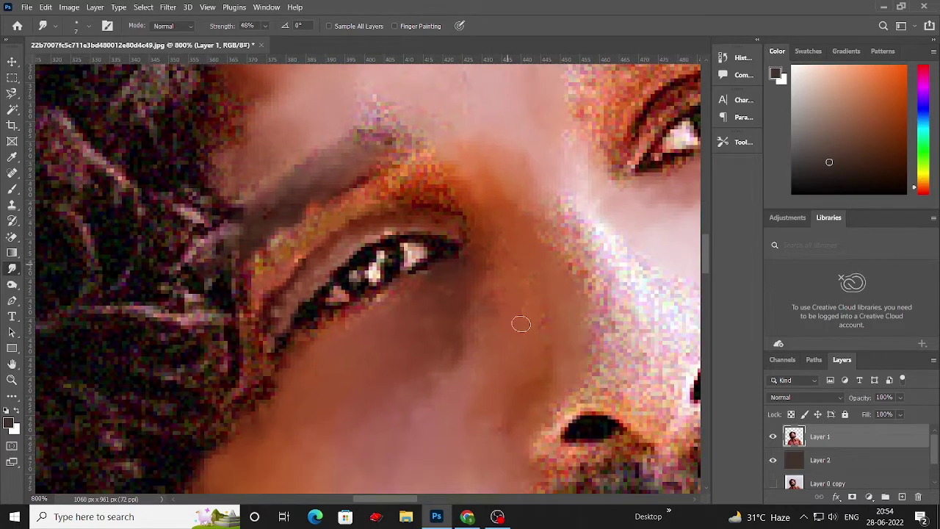
{"action": "scroll", "coordinate": [441, 331], "scroll_direction": "right", "scroll_amount": 2}
{"action": "scroll", "coordinate": [441, 330], "scroll_direction": "down", "scroll_amount": 1}
{"action": "scroll", "coordinate": [411, 316], "scroll_direction": "up", "scroll_amount": 1}
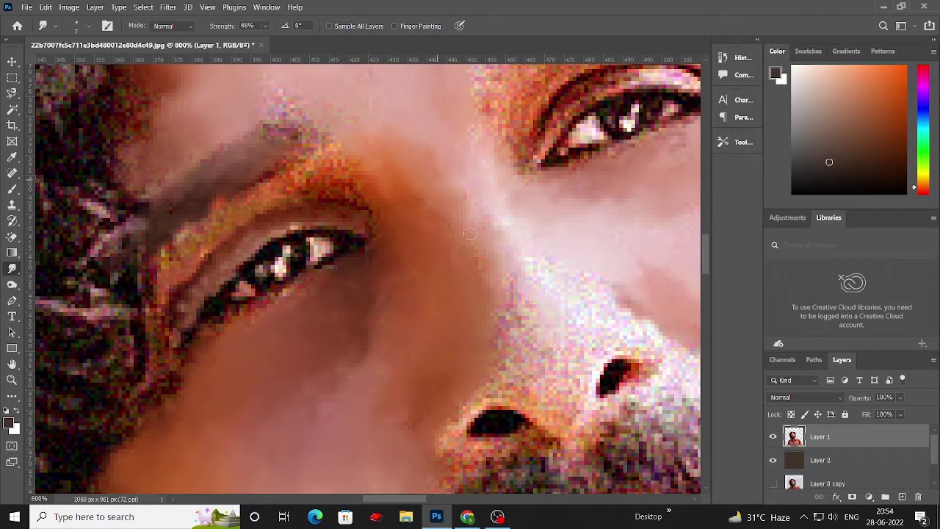
{"action": "scroll", "coordinate": [469, 220], "scroll_direction": "down", "scroll_amount": 2}
{"action": "scroll", "coordinate": [468, 220], "scroll_direction": "right", "scroll_amount": 1}
{"action": "scroll", "coordinate": [463, 191], "scroll_direction": "down", "scroll_amount": 1}
{"action": "scroll", "coordinate": [463, 191], "scroll_direction": "right", "scroll_amount": 1}
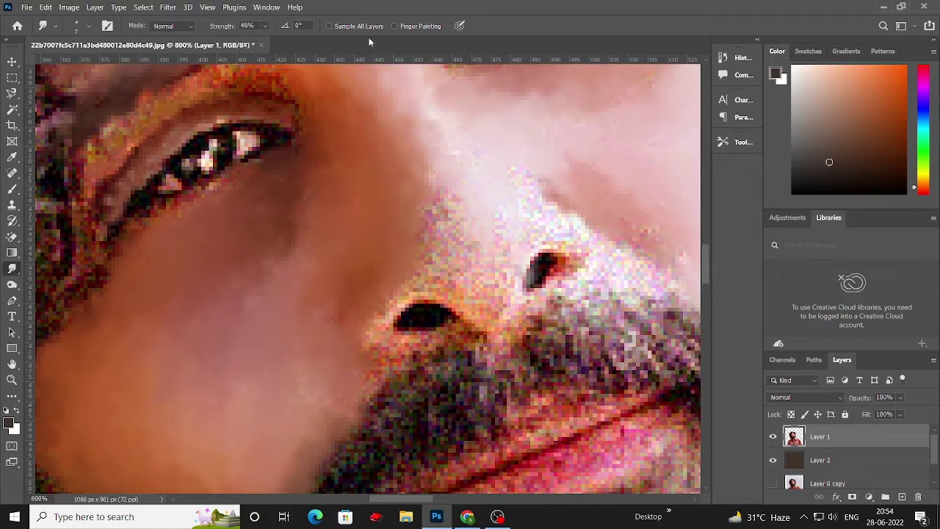
{"action": "left_click_drag", "start_coordinate": [547, 224], "coordinate": [580, 279]}
{"action": "left_click_drag", "start_coordinate": [566, 224], "coordinate": [654, 337]}
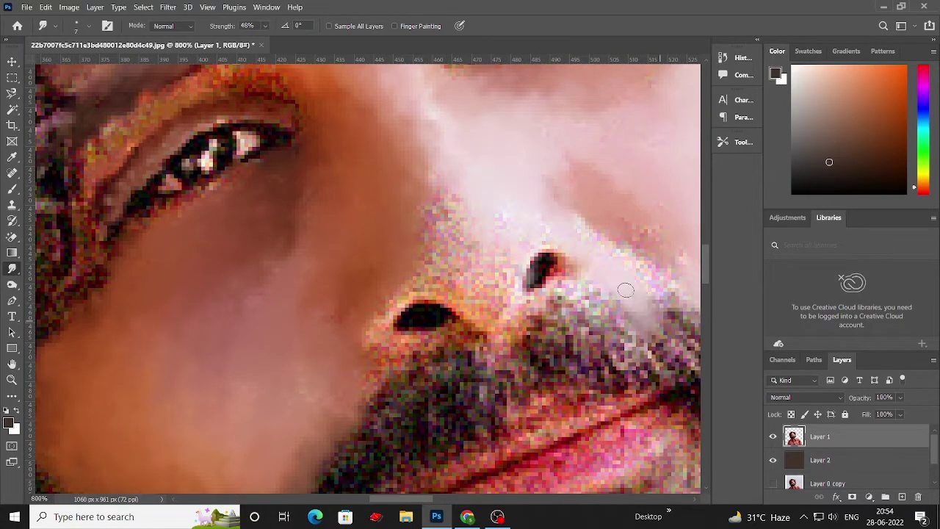
{"action": "left_click_drag", "start_coordinate": [646, 293], "coordinate": [584, 224]}
Smooth the beard texture beside the nostril, the orange eyelid crease and the skin above the eye
{"action": "scroll", "coordinate": [440, 265], "scroll_direction": "right", "scroll_amount": 4}
{"action": "scroll", "coordinate": [440, 264], "scroll_direction": "up", "scroll_amount": 1}
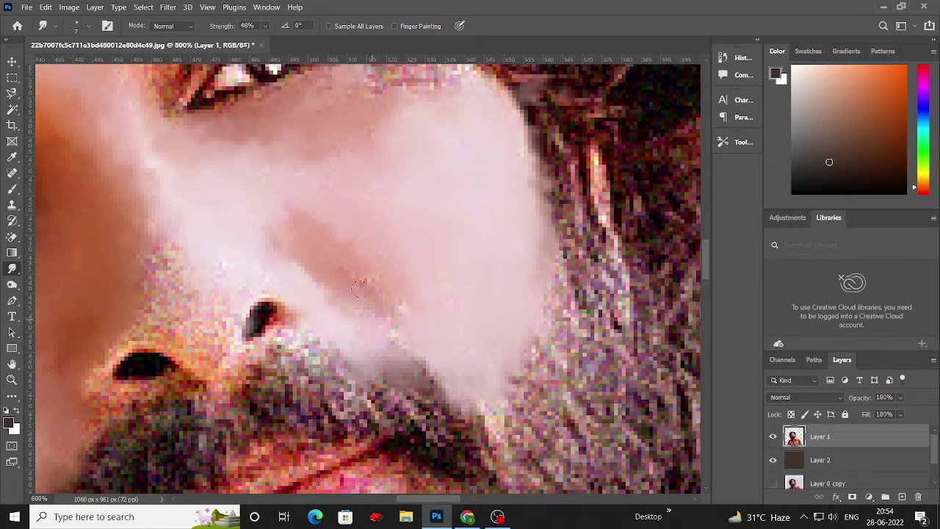
{"action": "scroll", "coordinate": [345, 274], "scroll_direction": "down", "scroll_amount": 1}
{"action": "scroll", "coordinate": [345, 274], "scroll_direction": "left", "scroll_amount": 2}
{"action": "left_click_drag", "start_coordinate": [360, 382], "coordinate": [521, 433]}
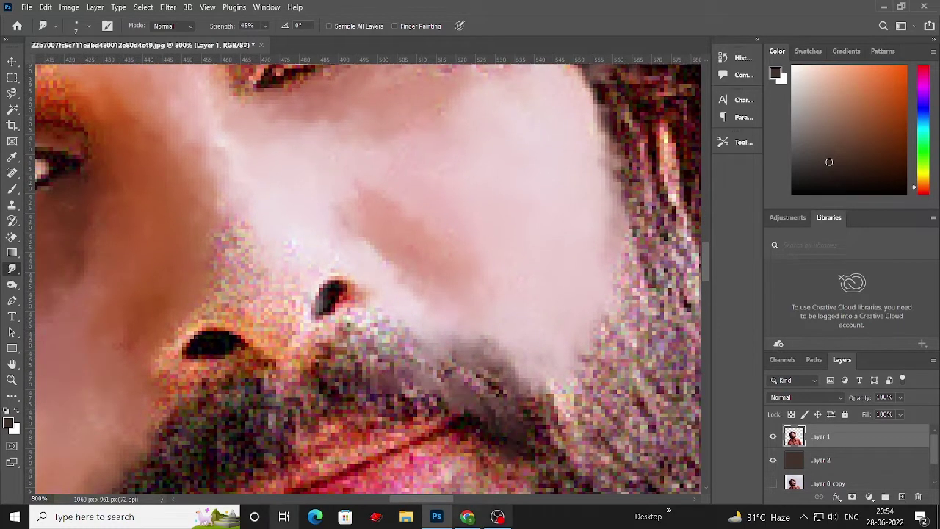
{"action": "mouse_move", "coordinate": [315, 364]}
{"action": "left_mouse_down"}
{"action": "mouse_move", "coordinate": [396, 349]}
{"action": "mouse_move", "coordinate": [470, 371]}
{"action": "left_mouse_up"}
{"action": "scroll", "coordinate": [531, 338], "scroll_direction": "up", "scroll_amount": 3}
{"action": "scroll", "coordinate": [531, 339], "scroll_direction": "left", "scroll_amount": 5}
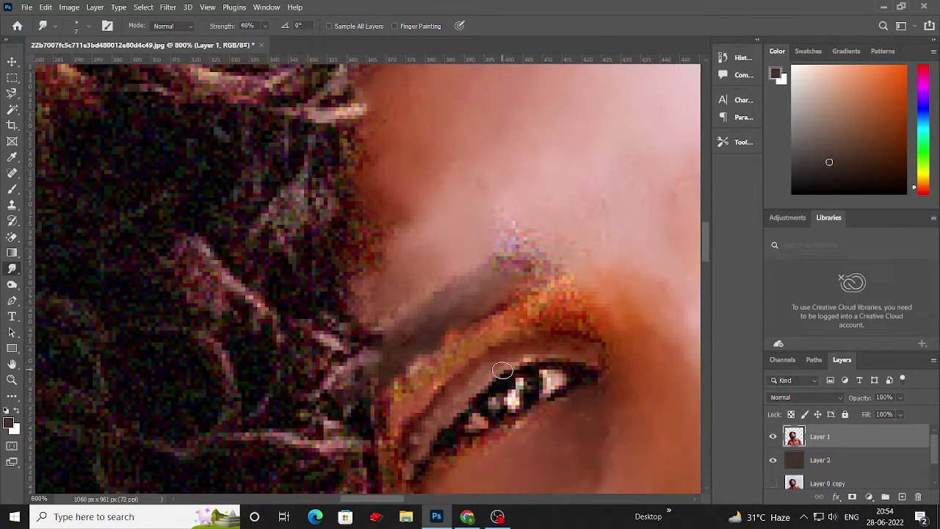
{"action": "scroll", "coordinate": [531, 338], "scroll_direction": "down", "scroll_amount": 1}
{"action": "left_click_drag", "start_coordinate": [531, 339], "coordinate": [377, 415]}
{"action": "mouse_move", "coordinate": [490, 320]}
{"action": "left_mouse_down"}
{"action": "mouse_move", "coordinate": [409, 374]}
{"action": "mouse_move", "coordinate": [418, 365]}
{"action": "left_mouse_up"}
{"action": "scroll", "coordinate": [418, 365], "scroll_direction": "up", "scroll_amount": 1}
{"action": "scroll", "coordinate": [458, 377], "scroll_direction": "right", "scroll_amount": 3}
{"action": "mouse_move", "coordinate": [463, 324]}
{"action": "left_mouse_down"}
{"action": "mouse_move", "coordinate": [524, 360]}
{"action": "mouse_move", "coordinate": [453, 241]}
{"action": "mouse_move", "coordinate": [439, 293]}
{"action": "mouse_move", "coordinate": [361, 373]}
{"action": "mouse_move", "coordinate": [461, 274]}
{"action": "mouse_move", "coordinate": [273, 367]}
{"action": "left_mouse_up"}
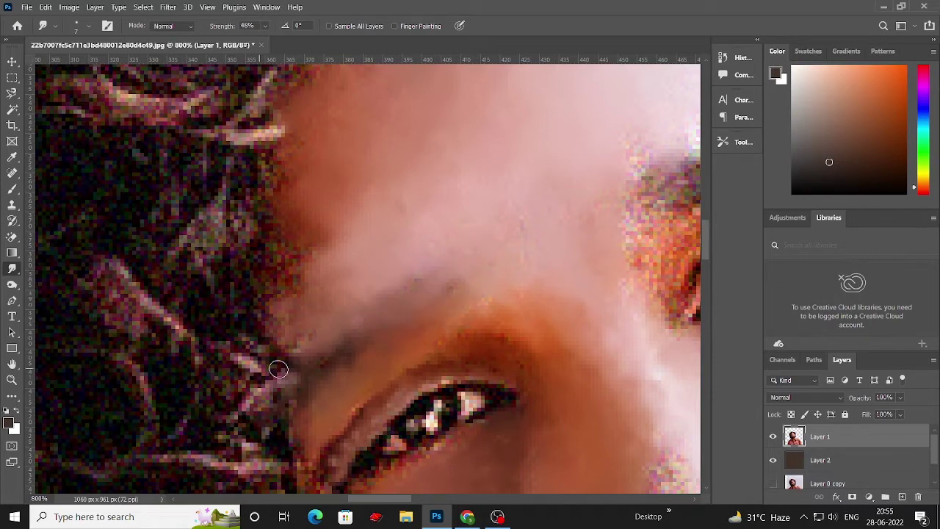
{"action": "scroll", "coordinate": [279, 411], "scroll_direction": "down", "scroll_amount": 2}
Smudge the hair edge by the brow, the eyebrow and the orange eyeshadow into smooth tones
{"action": "key", "text": "ctrl+minus"}
{"action": "key", "text": "ctrl+minus"}
{"action": "left_click_drag", "start_coordinate": [512, 299], "coordinate": [200, 314]}
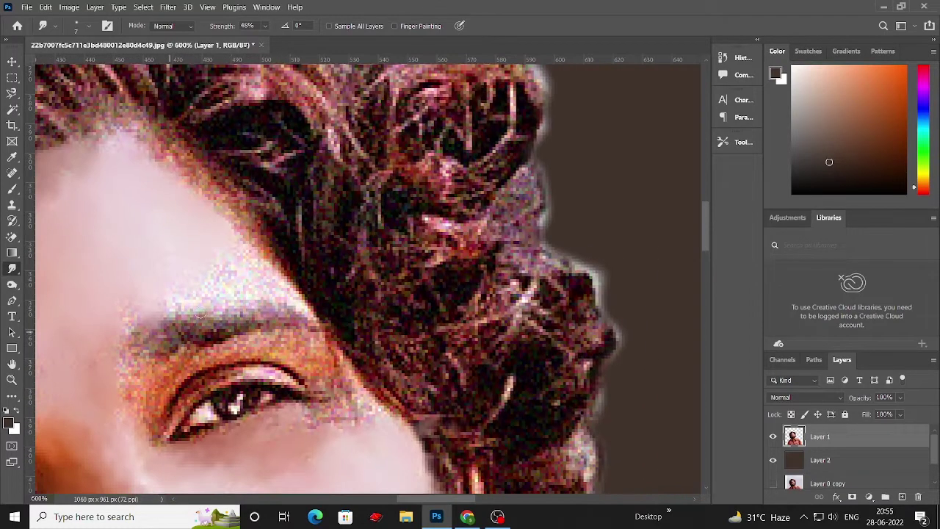
{"action": "mouse_move", "coordinate": [221, 244]}
{"action": "left_mouse_down"}
{"action": "mouse_move", "coordinate": [264, 265]}
{"action": "mouse_move", "coordinate": [216, 274]}
{"action": "left_mouse_up"}
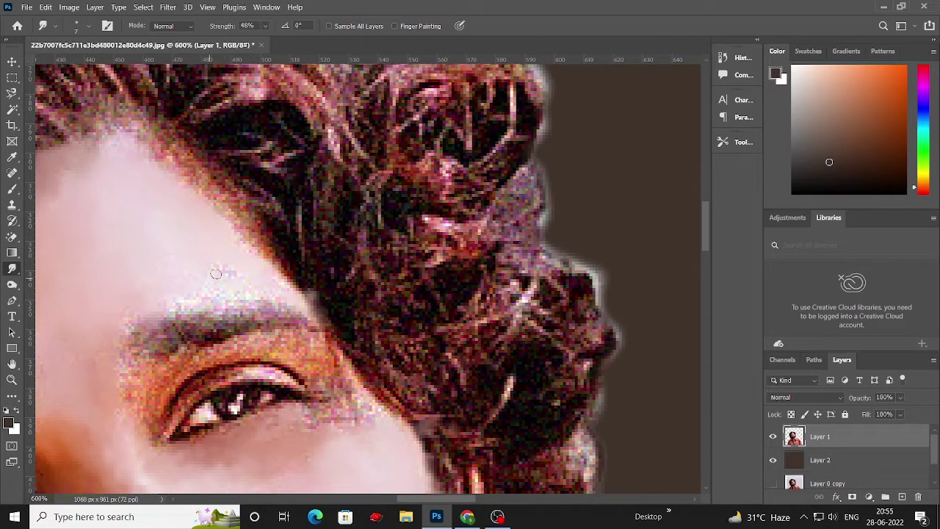
{"action": "scroll", "coordinate": [225, 294], "scroll_direction": "down", "scroll_amount": 1}
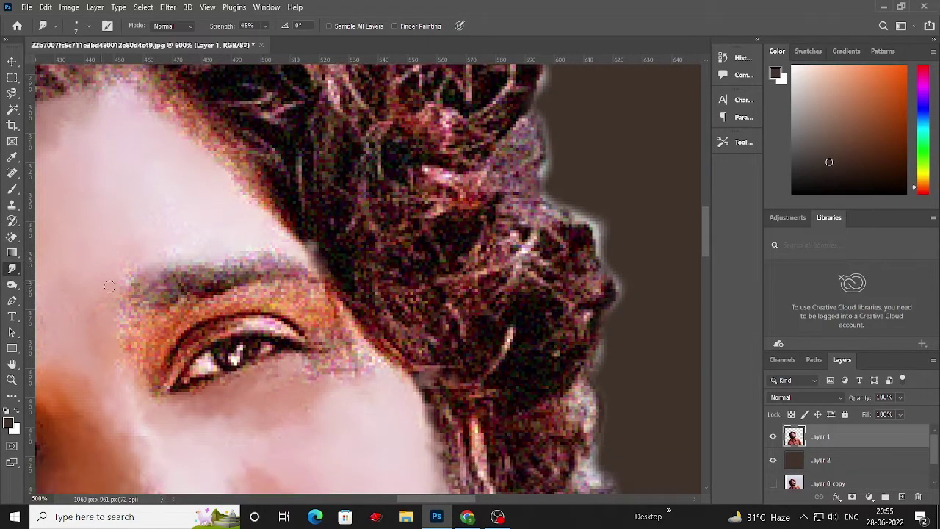
{"action": "mouse_move", "coordinate": [235, 279]}
{"action": "left_mouse_down"}
{"action": "mouse_move", "coordinate": [209, 283]}
{"action": "mouse_move", "coordinate": [323, 275]}
{"action": "mouse_move", "coordinate": [147, 309]}
{"action": "left_mouse_up"}
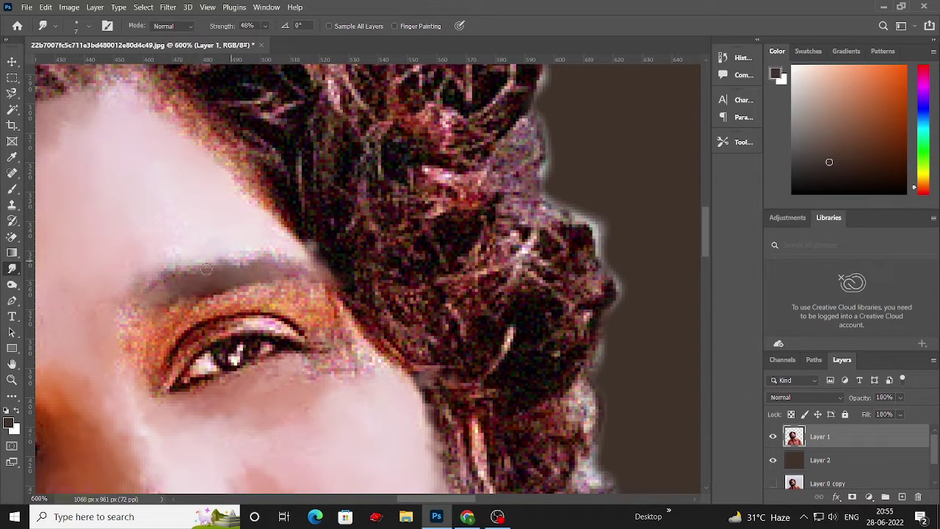
{"action": "left_click_drag", "start_coordinate": [169, 275], "coordinate": [323, 257]}
{"action": "left_click_drag", "start_coordinate": [158, 283], "coordinate": [126, 360]}
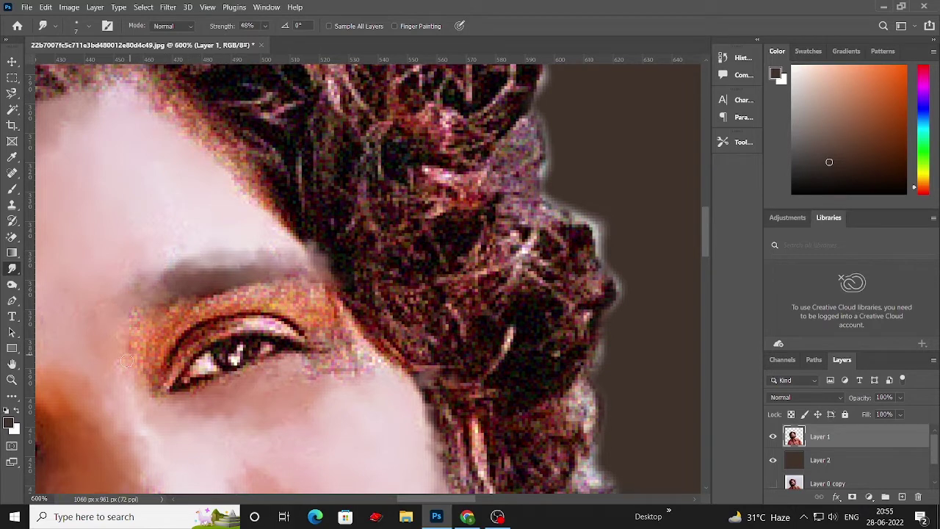
{"action": "mouse_move", "coordinate": [212, 316]}
{"action": "left_mouse_down"}
{"action": "mouse_move", "coordinate": [293, 298]}
{"action": "mouse_move", "coordinate": [334, 301]}
{"action": "mouse_move", "coordinate": [353, 286]}
{"action": "left_mouse_up"}
{"action": "left_click_drag", "start_coordinate": [258, 308], "coordinate": [136, 373]}
Blend the speckled, colourful pixels under the eye and soften the skin-to-hair edge beside it
{"action": "scroll", "coordinate": [205, 337], "scroll_direction": "down", "scroll_amount": 1}
{"action": "scroll", "coordinate": [277, 300], "scroll_direction": "down", "scroll_amount": 1}
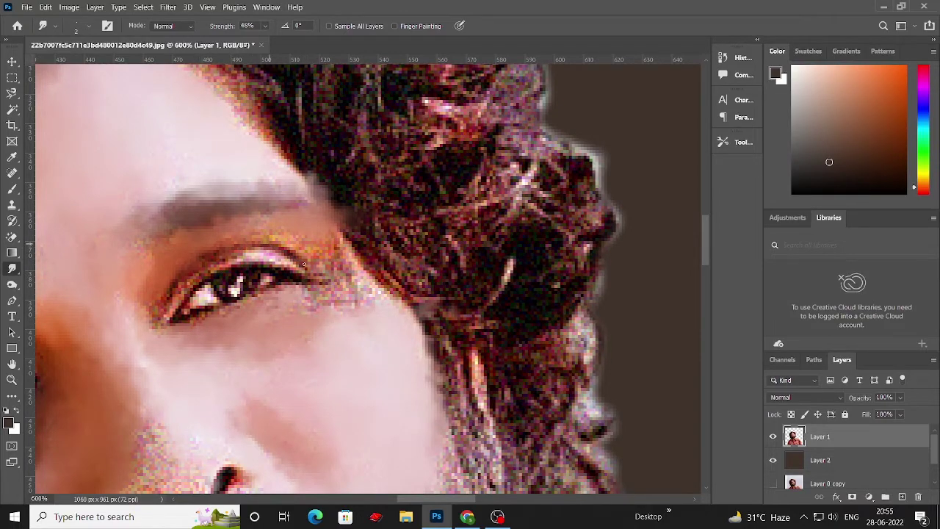
{"action": "scroll", "coordinate": [302, 272], "scroll_direction": "up", "scroll_amount": 1}
{"action": "scroll", "coordinate": [301, 273], "scroll_direction": "up", "scroll_amount": 2}
{"action": "scroll", "coordinate": [323, 287], "scroll_direction": "up", "scroll_amount": 1}
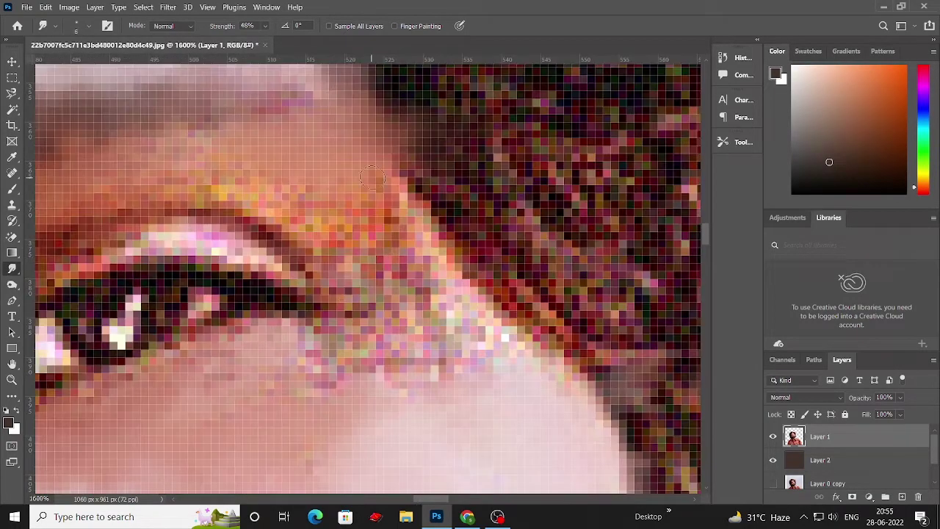
{"action": "left_click_drag", "start_coordinate": [372, 178], "coordinate": [470, 338]}
{"action": "left_click_drag", "start_coordinate": [441, 264], "coordinate": [529, 382]}
{"action": "scroll", "coordinate": [330, 147], "scroll_direction": "down", "scroll_amount": 1}
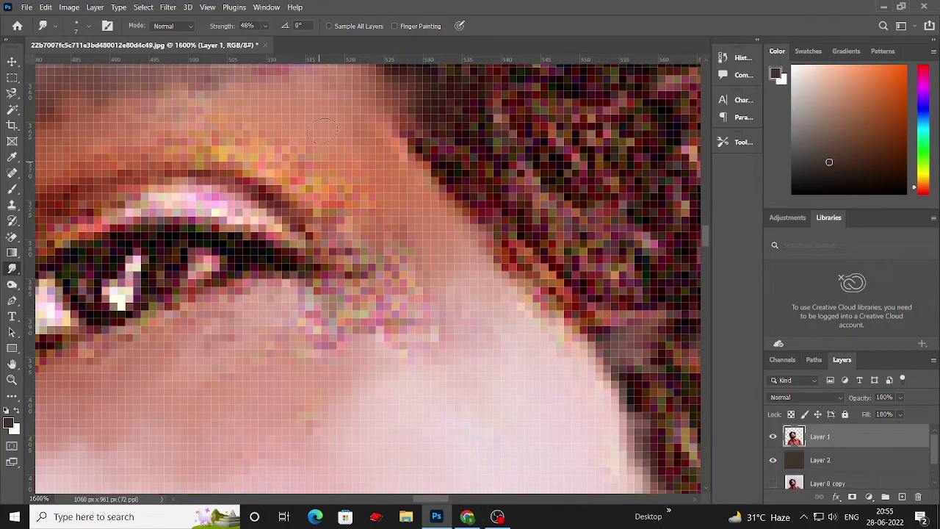
{"action": "left_click_drag", "start_coordinate": [411, 272], "coordinate": [433, 367]}
{"action": "left_click_drag", "start_coordinate": [345, 309], "coordinate": [397, 411]}
{"action": "left_click_drag", "start_coordinate": [580, 294], "coordinate": [470, 374]}
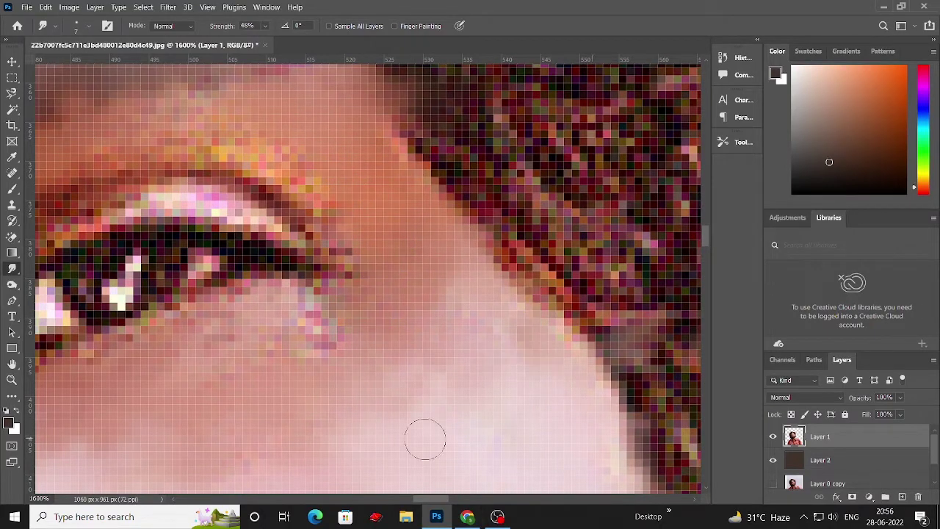
Smudge the upper eyelid and the white catch-light, resizing the brush with ] and [
{"action": "scroll", "coordinate": [424, 439], "scroll_direction": "left", "scroll_amount": 3}
{"action": "scroll", "coordinate": [411, 330], "scroll_direction": "up", "scroll_amount": 1}
{"action": "scroll", "coordinate": [402, 246], "scroll_direction": "left", "scroll_amount": 4}
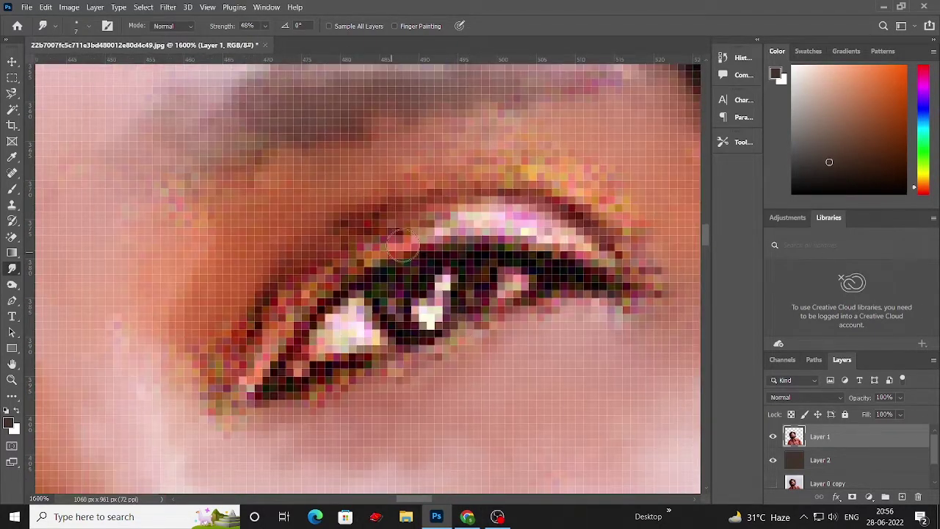
{"action": "scroll", "coordinate": [566, 242], "scroll_direction": "up", "scroll_amount": 4}
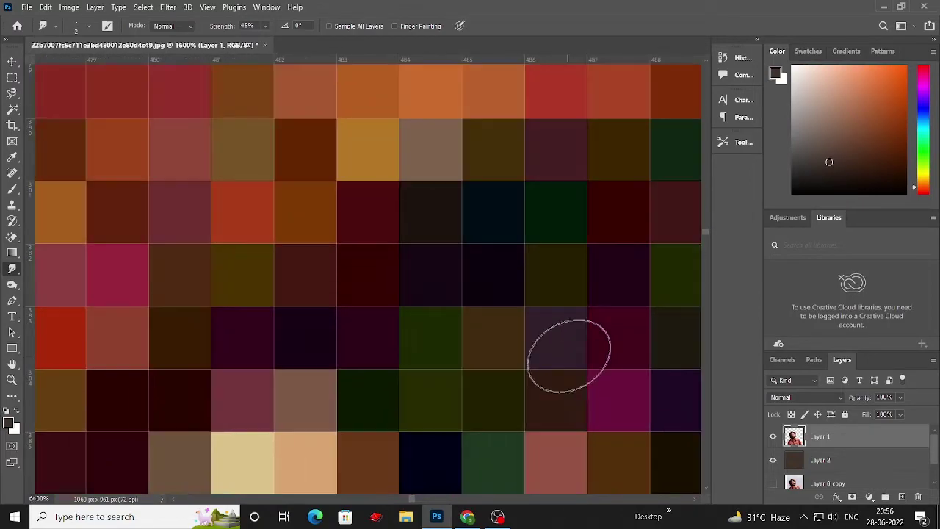
{"action": "scroll", "coordinate": [568, 356], "scroll_direction": "down", "scroll_amount": 2}
{"action": "scroll", "coordinate": [569, 355], "scroll_direction": "down", "scroll_amount": 1}
{"action": "scroll", "coordinate": [568, 355], "scroll_direction": "down", "scroll_amount": 1}
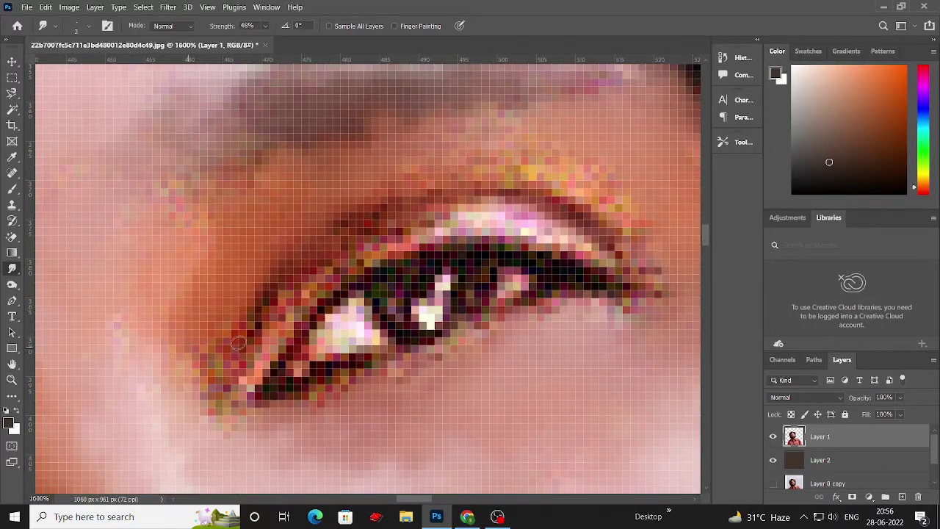
{"action": "key", "text": "bracketright"}
{"action": "key", "text": "bracketright"}
{"action": "left_click_drag", "start_coordinate": [431, 213], "coordinate": [609, 227]}
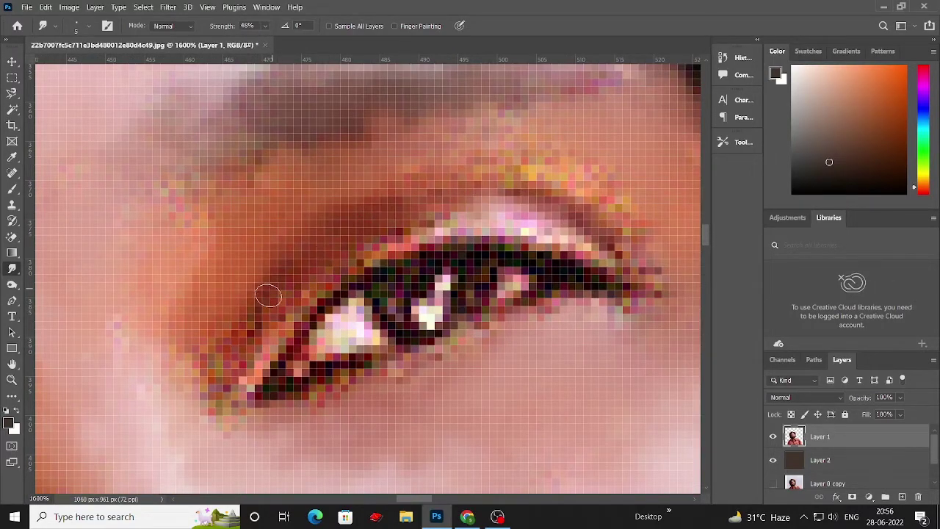
{"action": "key", "text": "bracketleft"}
{"action": "key", "text": "bracketleft"}
{"action": "key", "text": "bracketleft"}
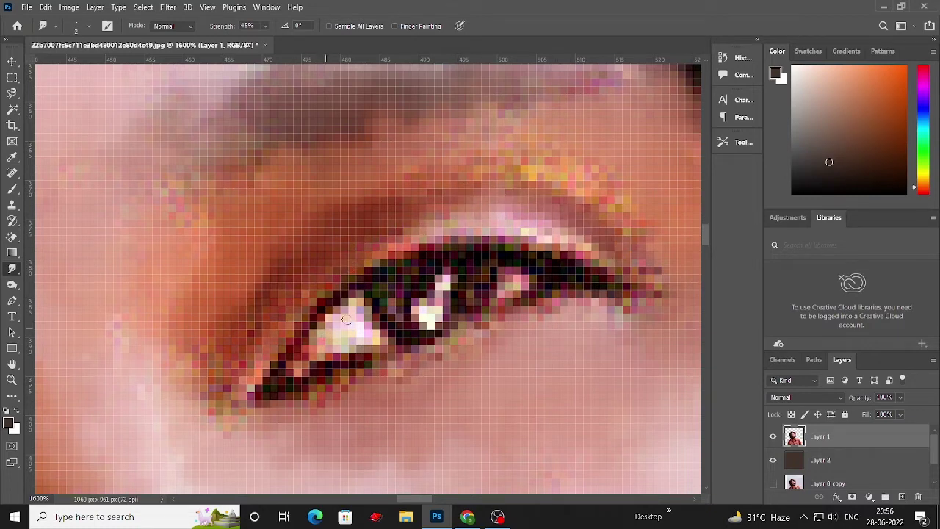
{"action": "mouse_move", "coordinate": [341, 323]}
{"action": "left_mouse_down"}
{"action": "mouse_move", "coordinate": [535, 279]}
{"action": "mouse_move", "coordinate": [597, 278]}
{"action": "left_mouse_up"}
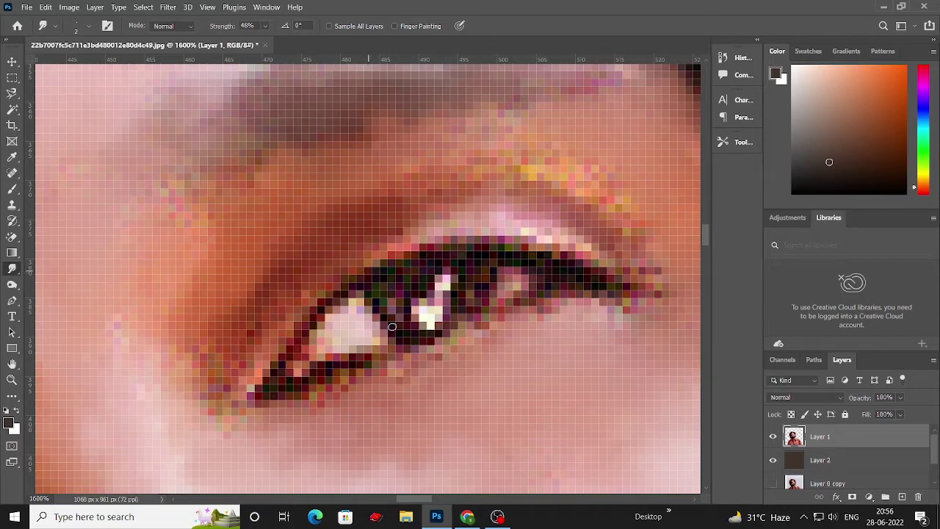
{"action": "scroll", "coordinate": [388, 318], "scroll_direction": "down", "scroll_amount": 3}
Smear the dark spots of both nostrils into the surrounding skin
{"action": "scroll", "coordinate": [387, 317], "scroll_direction": "down", "scroll_amount": 1}
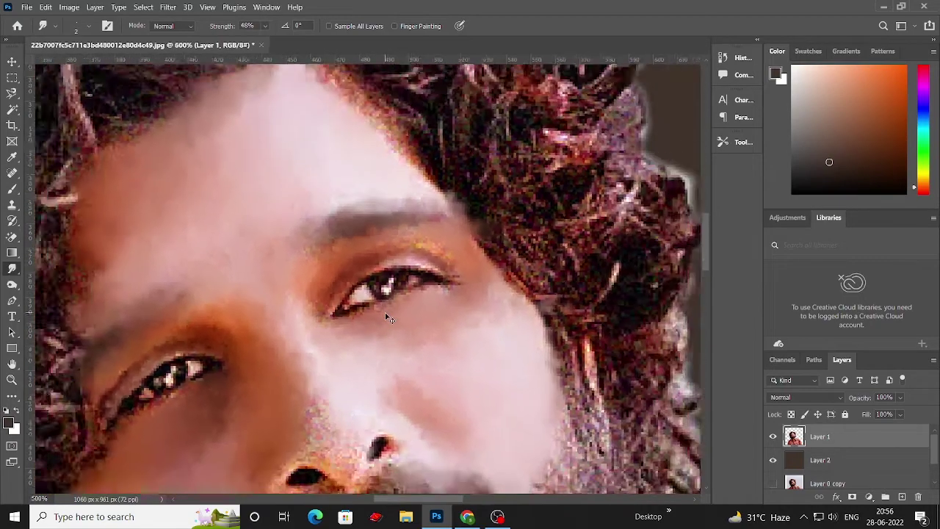
{"action": "scroll", "coordinate": [387, 317], "scroll_direction": "down", "scroll_amount": 4}
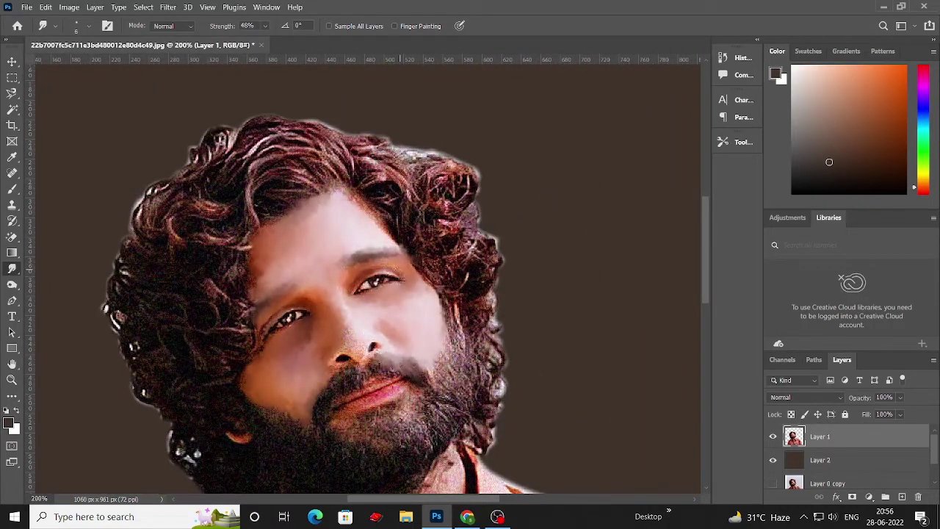
{"action": "scroll", "coordinate": [382, 263], "scroll_direction": "down", "scroll_amount": 2}
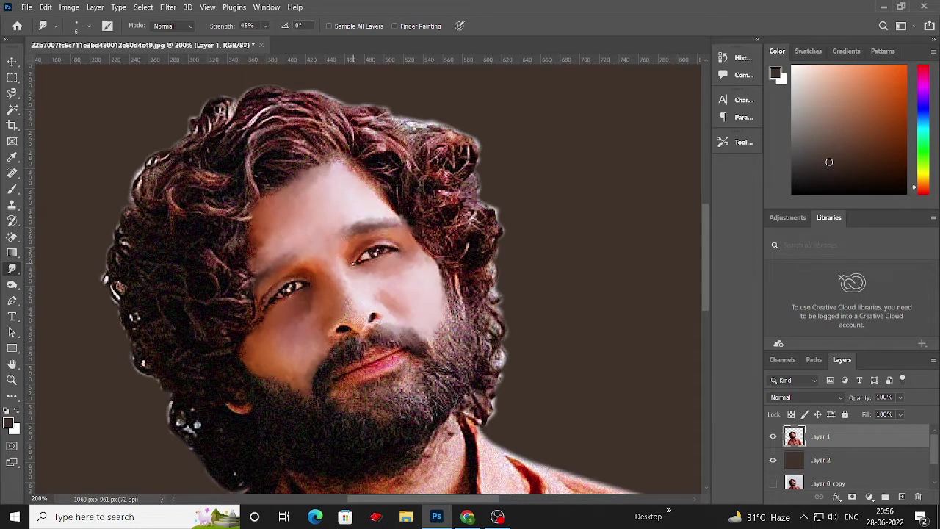
{"action": "scroll", "coordinate": [263, 325], "scroll_direction": "down", "scroll_amount": 1}
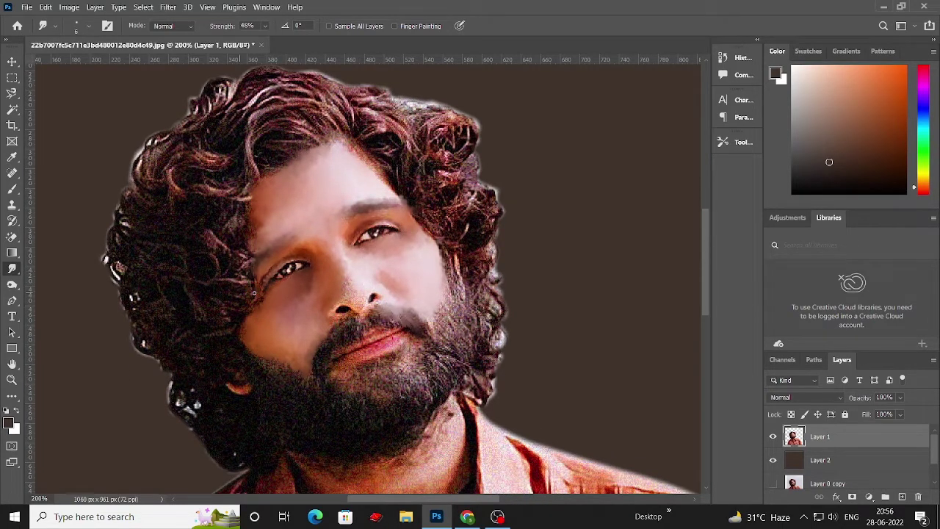
{"action": "scroll", "coordinate": [254, 293], "scroll_direction": "down", "scroll_amount": 2}
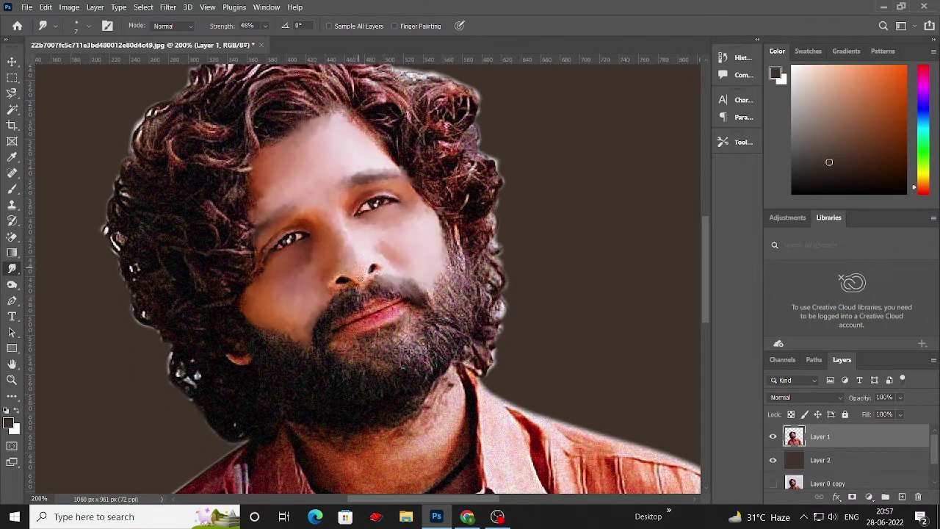
{"action": "scroll", "coordinate": [365, 279], "scroll_direction": "up", "scroll_amount": 3}
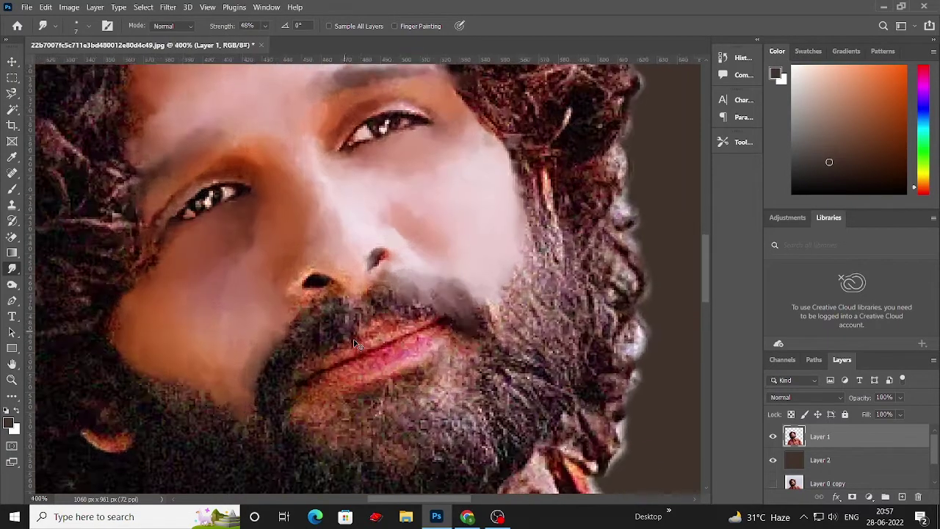
{"action": "scroll", "coordinate": [365, 279], "scroll_direction": "up", "scroll_amount": 3}
{"action": "mouse_move", "coordinate": [385, 243]}
{"action": "left_mouse_down"}
{"action": "mouse_move", "coordinate": [400, 224]}
{"action": "mouse_move", "coordinate": [389, 220]}
{"action": "left_mouse_up"}
{"action": "left_click_drag", "start_coordinate": [265, 292], "coordinate": [204, 308]}
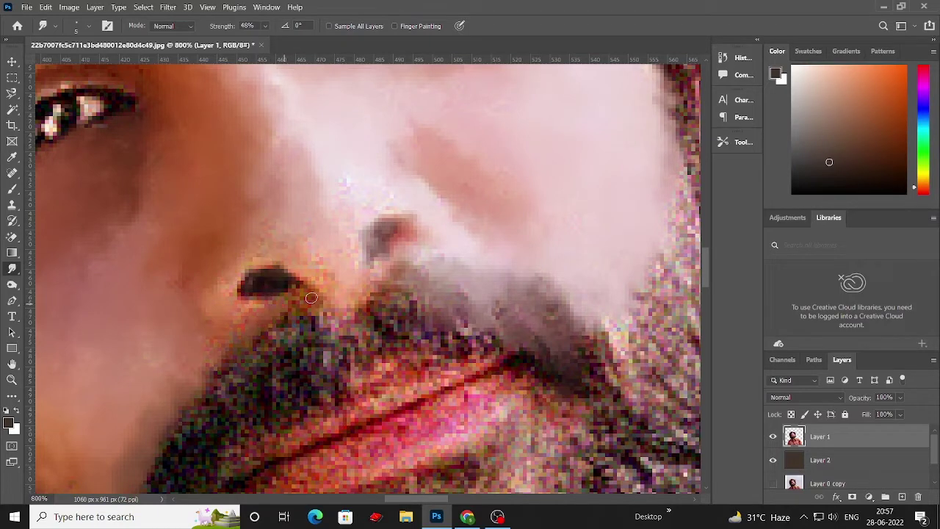
Blur the dark moustache below the left nostril, then zoom out to the whole portrait
{"action": "scroll", "coordinate": [310, 319], "scroll_direction": "up", "scroll_amount": 1}
{"action": "mouse_move", "coordinate": [327, 379]}
{"action": "left_mouse_down"}
{"action": "mouse_move", "coordinate": [290, 345]}
{"action": "mouse_move", "coordinate": [333, 327]}
{"action": "left_mouse_up"}
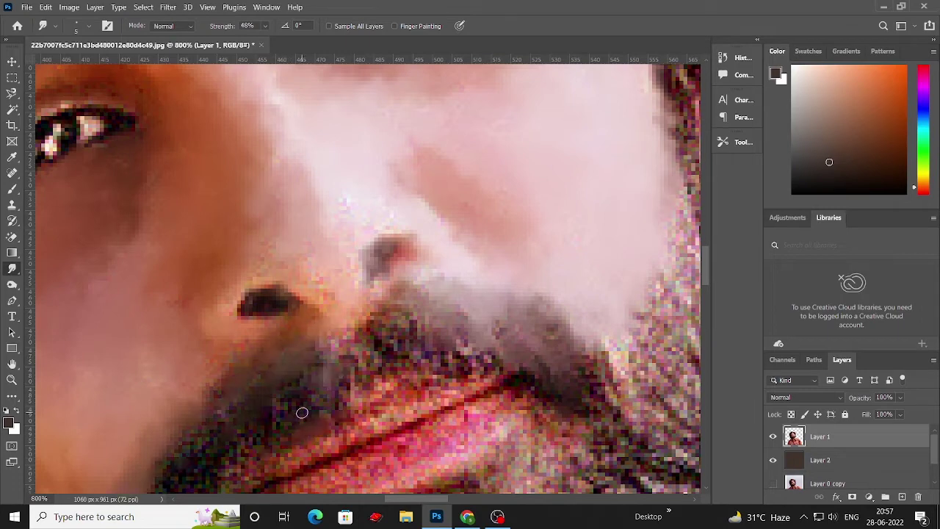
{"action": "left_click_drag", "start_coordinate": [279, 394], "coordinate": [285, 283]}
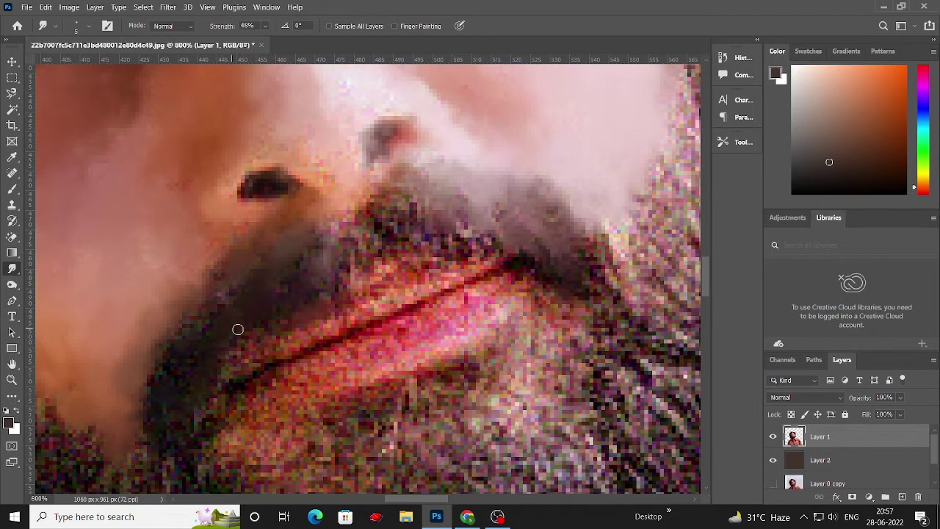
{"action": "scroll", "coordinate": [232, 334], "scroll_direction": "up", "scroll_amount": 1}
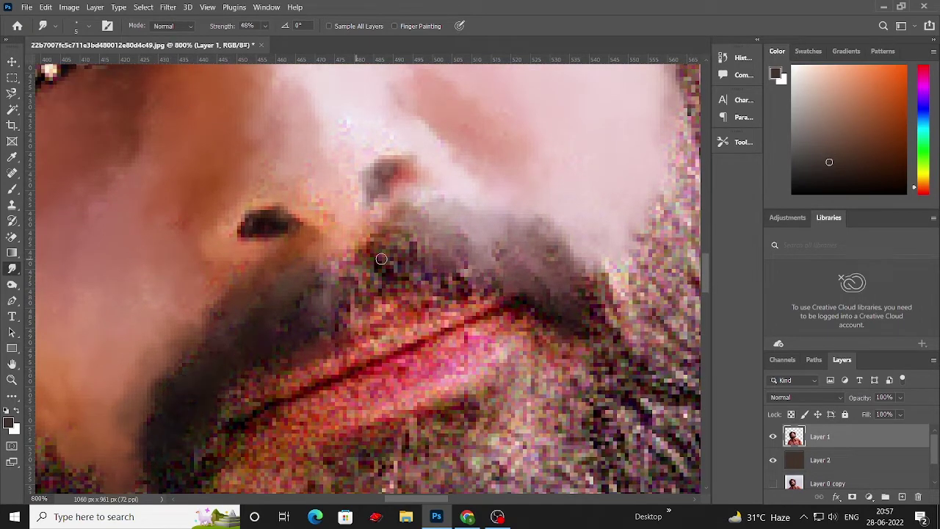
{"action": "key", "text": "ctrl+minus"}
{"action": "key", "text": "ctrl+minus"}
{"action": "key", "text": "ctrl+minus"}
{"action": "key", "text": "ctrl+minus"}
{"action": "key", "text": "ctrl+minus"}
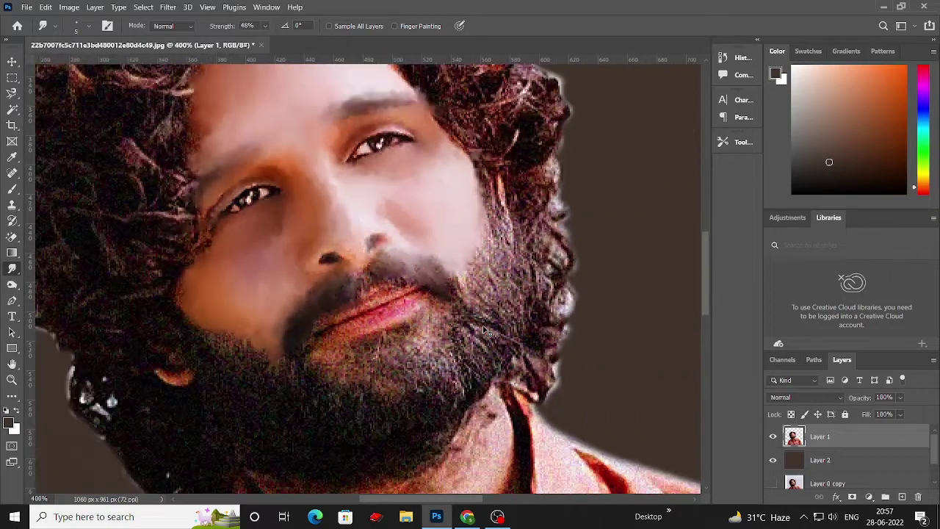
{"action": "key", "text": "ctrl+minus"}
{"action": "key", "text": "ctrl+minus"}
{"action": "scroll", "coordinate": [351, 320], "scroll_direction": "down", "scroll_amount": 2}
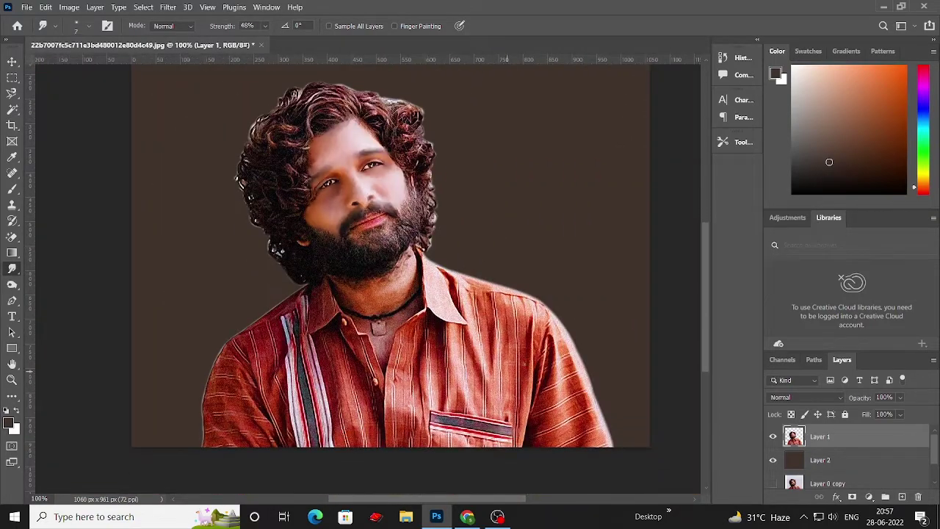
Switch to the Mixer Brush with the 30 px soft round tip
{"action": "left_click", "coordinate": [12, 173]}
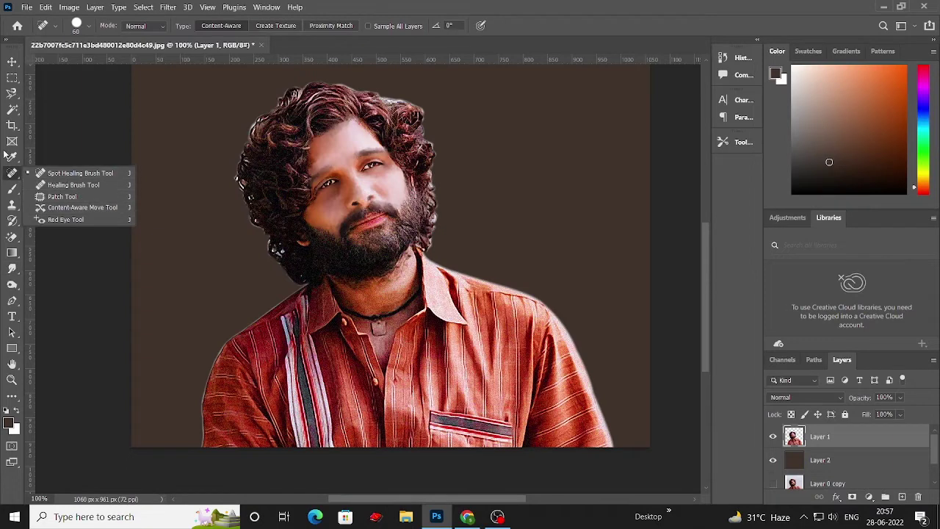
{"action": "right_click", "coordinate": [12, 190]}
{"action": "left_click", "coordinate": [84, 223]}
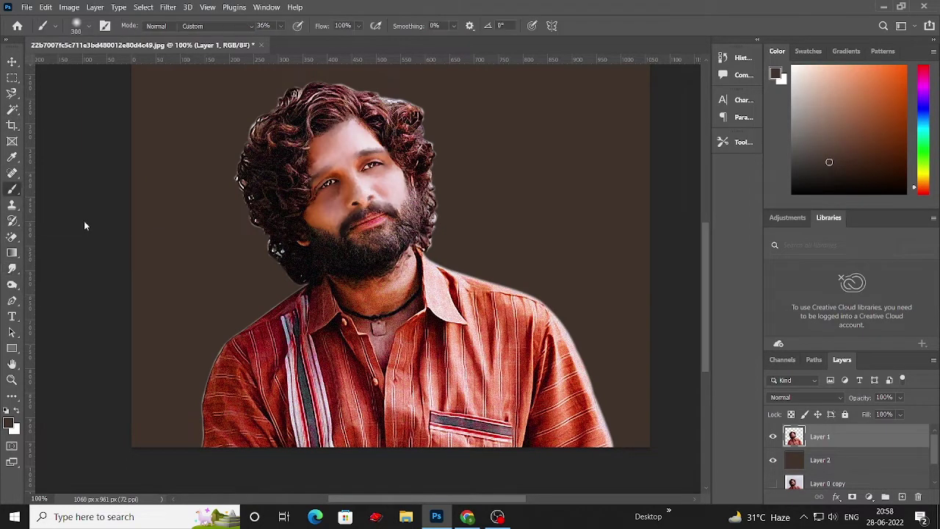
{"action": "left_click", "coordinate": [103, 26]}
{"action": "left_click", "coordinate": [584, 126]}
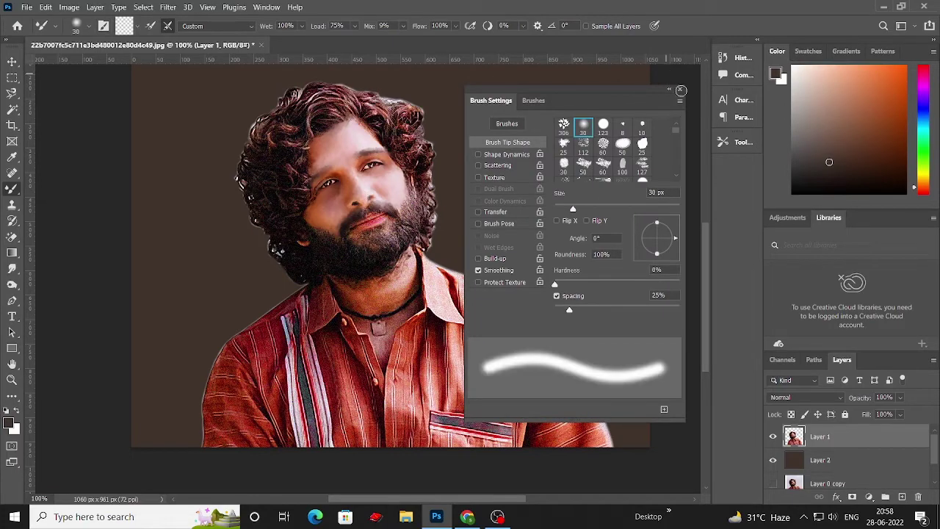
{"action": "key", "text": "F5"}
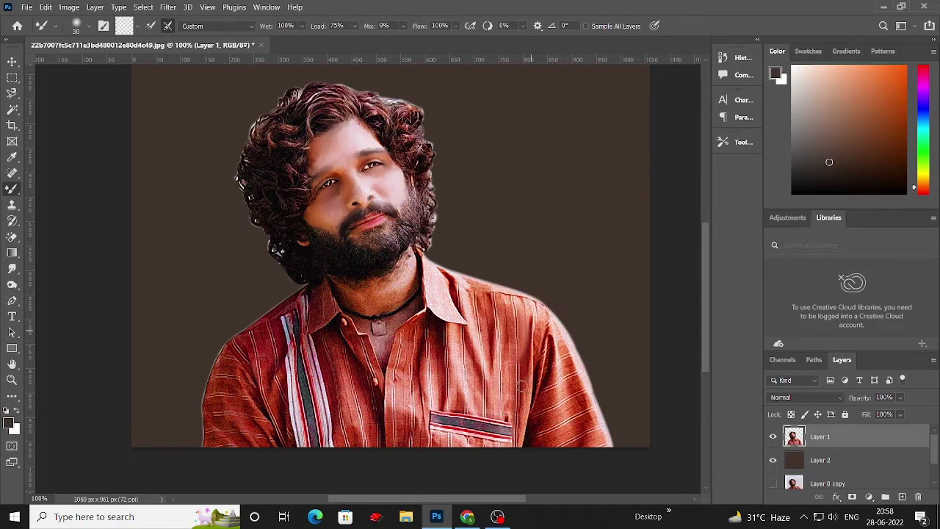
Paint smoothing strokes over the neck under the chin and the choker line
{"action": "scroll", "coordinate": [514, 367], "scroll_direction": "down", "scroll_amount": 2}
{"action": "key", "text": "ctrl+plus"}
{"action": "key", "text": "ctrl+plus"}
{"action": "left_click_drag", "start_coordinate": [481, 108], "coordinate": [411, 221]}
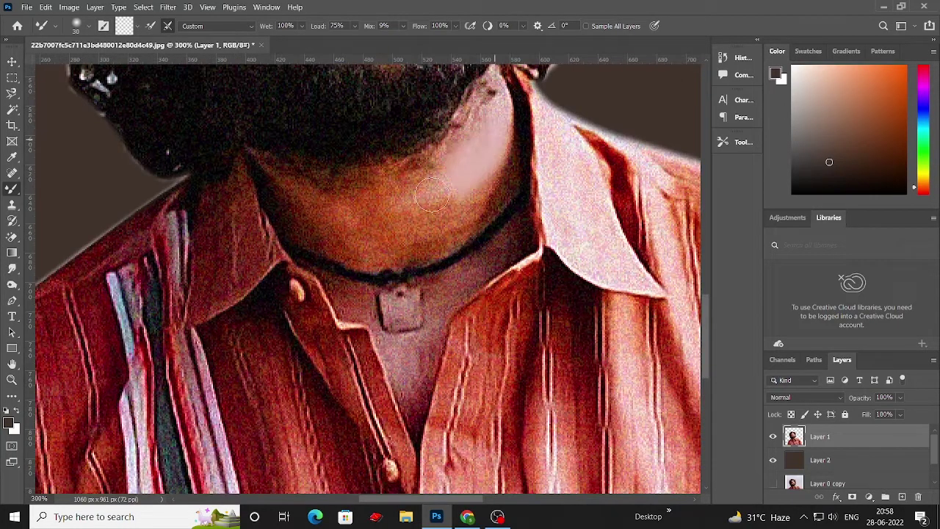
{"action": "scroll", "coordinate": [441, 220], "scroll_direction": "down", "scroll_amount": 2}
{"action": "scroll", "coordinate": [488, 158], "scroll_direction": "up", "scroll_amount": 3}
{"action": "left_click_drag", "start_coordinate": [494, 125], "coordinate": [299, 221]}
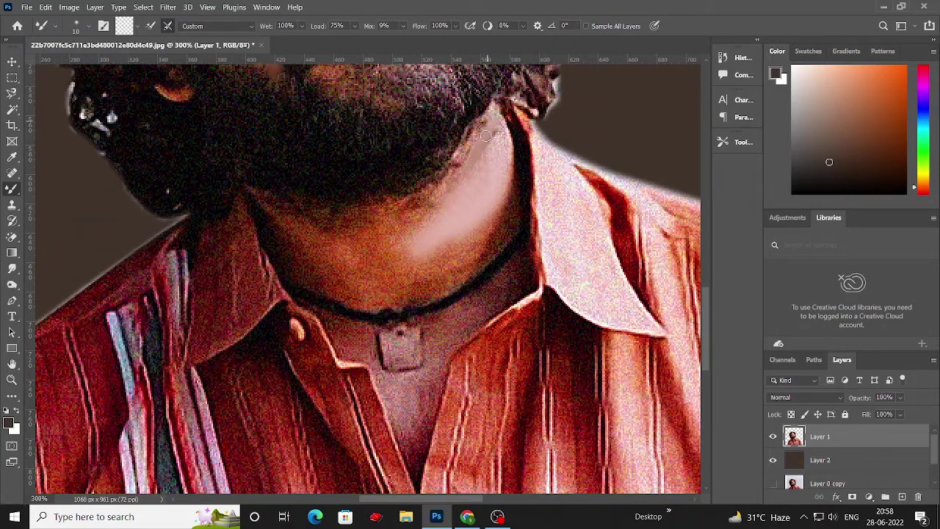
{"action": "key", "text": "bracketright"}
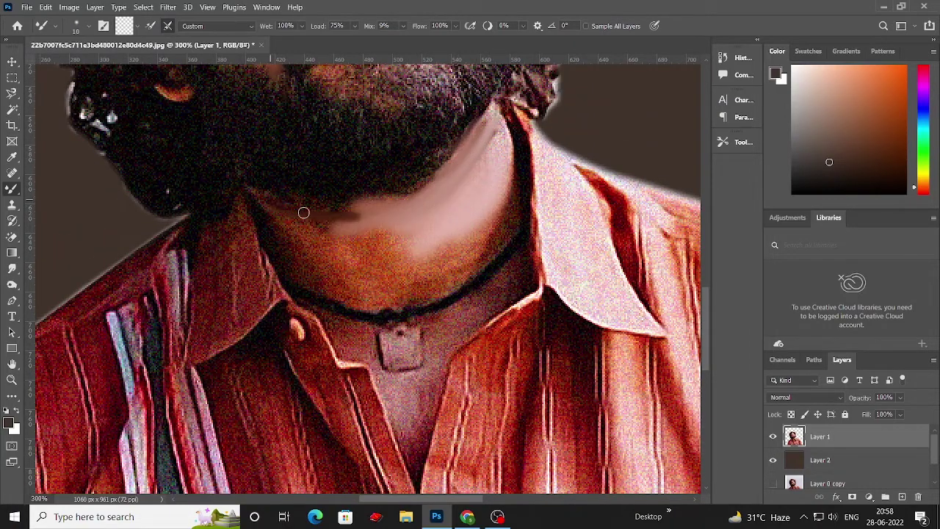
{"action": "left_click_drag", "start_coordinate": [304, 210], "coordinate": [291, 245]}
{"action": "mouse_move", "coordinate": [388, 300]}
{"action": "left_mouse_down"}
{"action": "mouse_move", "coordinate": [399, 204]}
{"action": "mouse_move", "coordinate": [470, 228]}
{"action": "mouse_move", "coordinate": [340, 280]}
{"action": "mouse_move", "coordinate": [303, 252]}
{"action": "mouse_move", "coordinate": [312, 227]}
{"action": "mouse_move", "coordinate": [390, 245]}
{"action": "left_mouse_up"}
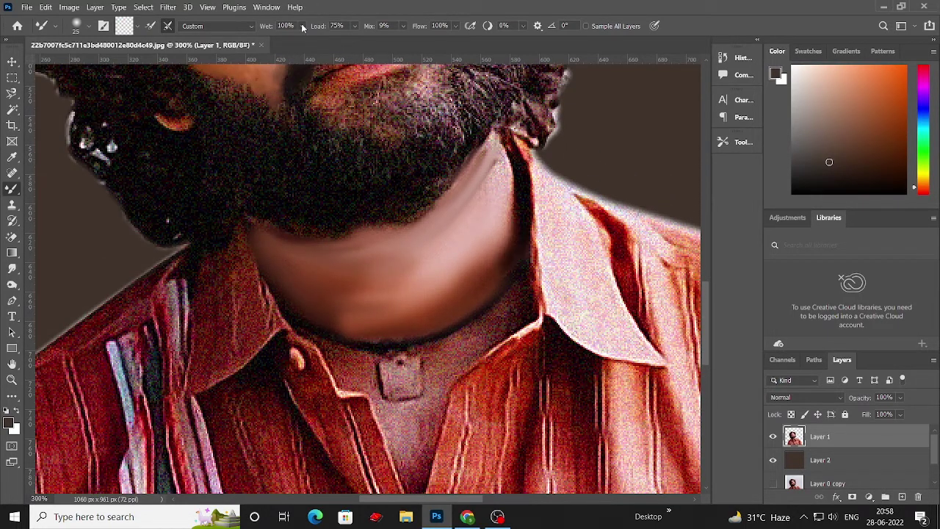
Lower Wet to 62% and smooth the V-neck area and collar shadow
{"action": "left_click_drag", "start_coordinate": [302, 26], "coordinate": [293, 39]}
{"action": "scroll", "coordinate": [472, 300], "scroll_direction": "down", "scroll_amount": 1}
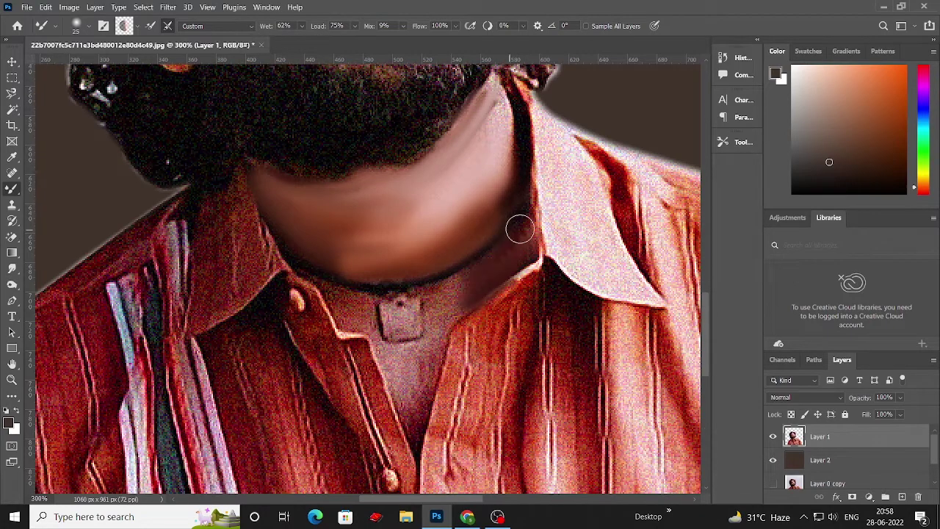
{"action": "scroll", "coordinate": [412, 369], "scroll_direction": "down", "scroll_amount": 3}
{"action": "mouse_move", "coordinate": [412, 370]}
{"action": "left_mouse_down"}
{"action": "mouse_move", "coordinate": [423, 397]}
{"action": "mouse_move", "coordinate": [344, 259]}
{"action": "mouse_move", "coordinate": [451, 224]}
{"action": "mouse_move", "coordinate": [398, 281]}
{"action": "mouse_move", "coordinate": [409, 269]}
{"action": "mouse_move", "coordinate": [323, 251]}
{"action": "mouse_move", "coordinate": [296, 198]}
{"action": "mouse_move", "coordinate": [485, 204]}
{"action": "left_mouse_up"}
{"action": "scroll", "coordinate": [485, 205], "scroll_direction": "up", "scroll_amount": 2}
Smear the shirt fabric beside the V-neck with repeated vertical mixer-brush strokes
{"action": "scroll", "coordinate": [525, 242], "scroll_direction": "down", "scroll_amount": 2}
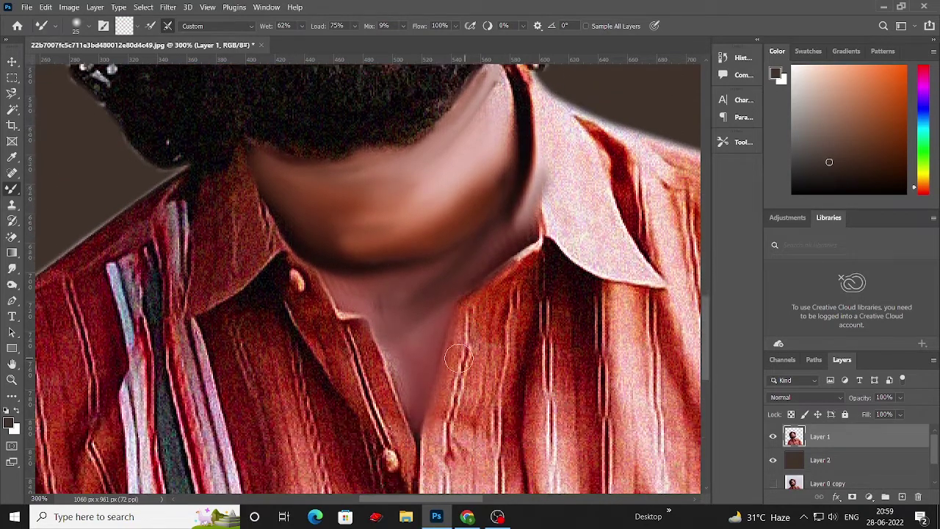
{"action": "scroll", "coordinate": [536, 238], "scroll_direction": "down", "scroll_amount": 1}
{"action": "mouse_move", "coordinate": [546, 237]}
{"action": "left_mouse_down"}
{"action": "mouse_move", "coordinate": [480, 267]}
{"action": "mouse_move", "coordinate": [448, 470]}
{"action": "left_mouse_up"}
{"action": "scroll", "coordinate": [448, 470], "scroll_direction": "down", "scroll_amount": 2}
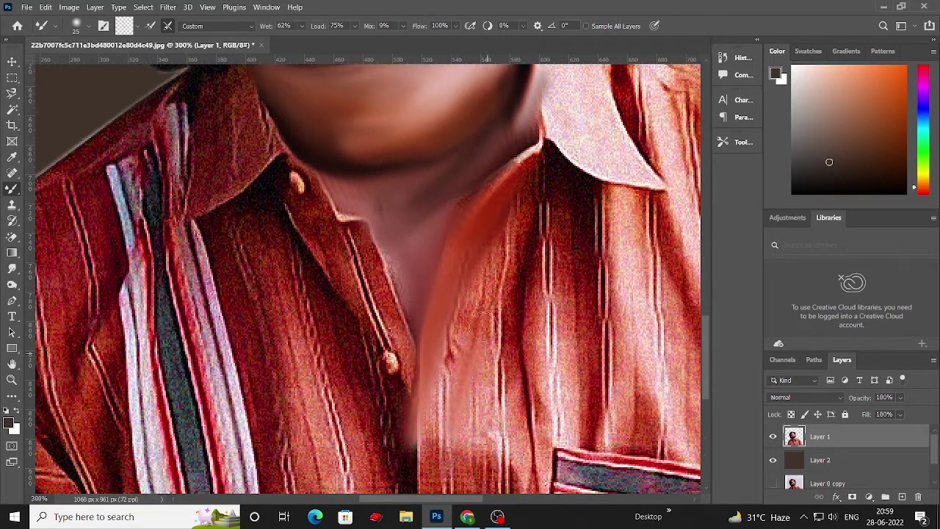
{"action": "left_click_drag", "start_coordinate": [470, 396], "coordinate": [475, 265]}
{"action": "scroll", "coordinate": [475, 264], "scroll_direction": "down", "scroll_amount": 2}
{"action": "left_click_drag", "start_coordinate": [463, 308], "coordinate": [472, 387]}
{"action": "scroll", "coordinate": [472, 387], "scroll_direction": "down", "scroll_amount": 1}
{"action": "left_click_drag", "start_coordinate": [440, 331], "coordinate": [456, 441]}
{"action": "scroll", "coordinate": [455, 440], "scroll_direction": "down", "scroll_amount": 1}
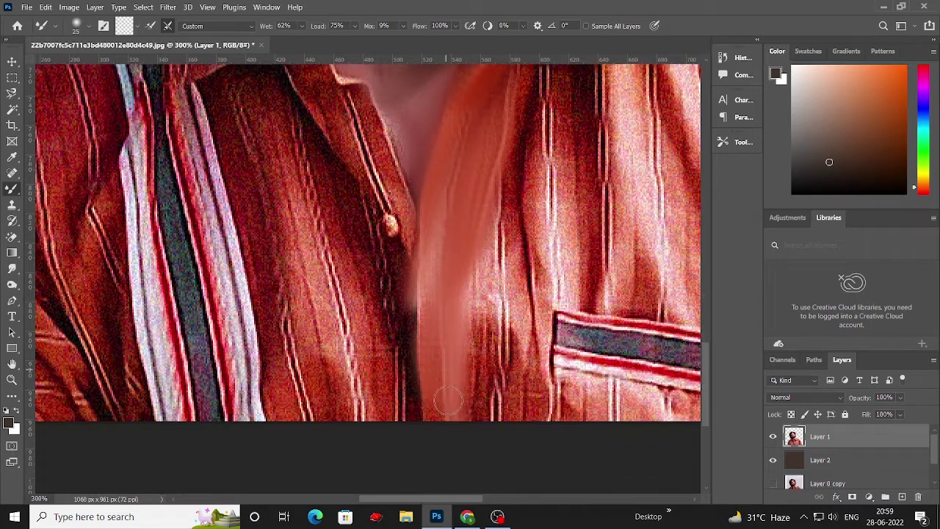
{"action": "left_click_drag", "start_coordinate": [508, 169], "coordinate": [486, 409]}
Blend the shirt just right of and below the collar
{"action": "scroll", "coordinate": [487, 409], "scroll_direction": "up", "scroll_amount": 1}
{"action": "scroll", "coordinate": [455, 294], "scroll_direction": "right", "scroll_amount": 2}
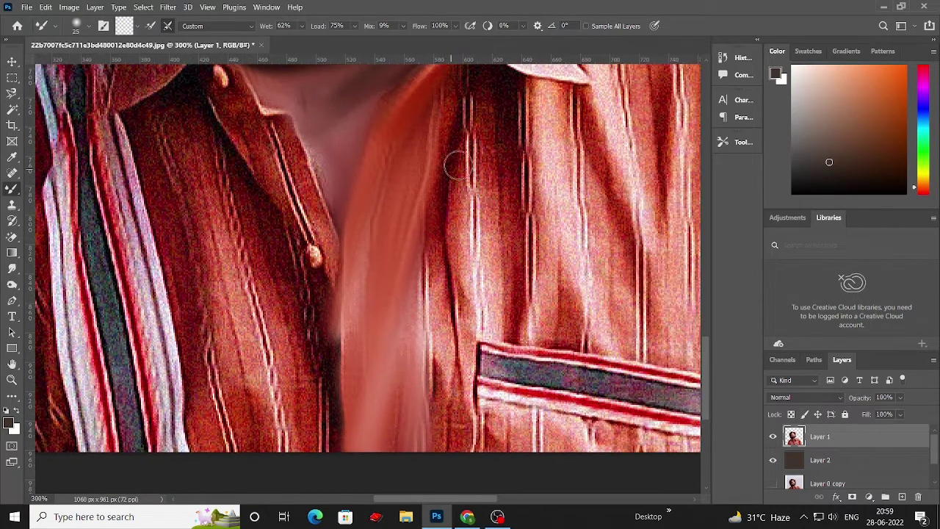
{"action": "scroll", "coordinate": [451, 329], "scroll_direction": "up", "scroll_amount": 1}
{"action": "scroll", "coordinate": [450, 328], "scroll_direction": "up", "scroll_amount": 1}
{"action": "scroll", "coordinate": [451, 329], "scroll_direction": "right", "scroll_amount": 1}
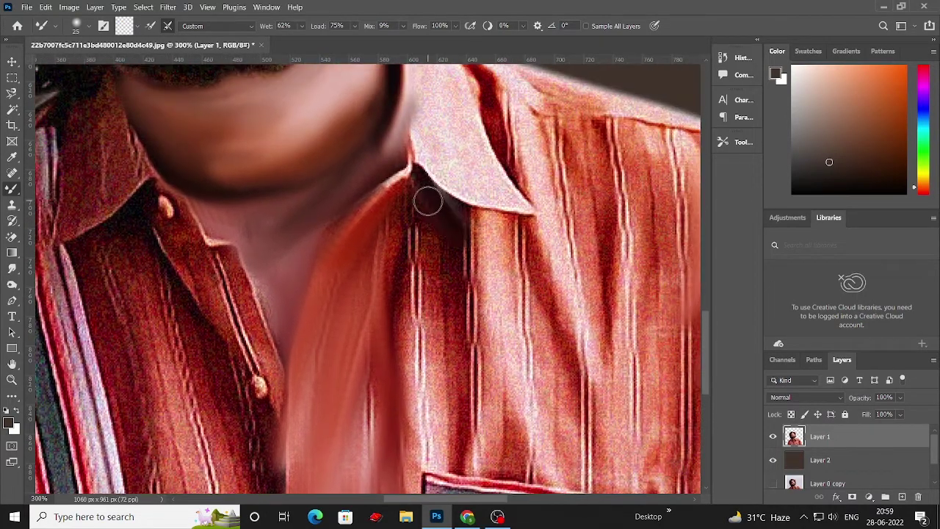
{"action": "left_click_drag", "start_coordinate": [426, 204], "coordinate": [390, 267]}
{"action": "mouse_move", "coordinate": [422, 183]}
{"action": "left_mouse_down"}
{"action": "mouse_move", "coordinate": [399, 267]}
{"action": "mouse_move", "coordinate": [433, 245]}
{"action": "mouse_move", "coordinate": [456, 204]}
{"action": "mouse_move", "coordinate": [425, 264]}
{"action": "mouse_move", "coordinate": [416, 429]}
{"action": "left_mouse_up"}
Smear the chest pocket's top stripe into soft painterly streaks
{"action": "scroll", "coordinate": [426, 265], "scroll_direction": "down", "scroll_amount": 2}
{"action": "scroll", "coordinate": [397, 308], "scroll_direction": "down", "scroll_amount": 1}
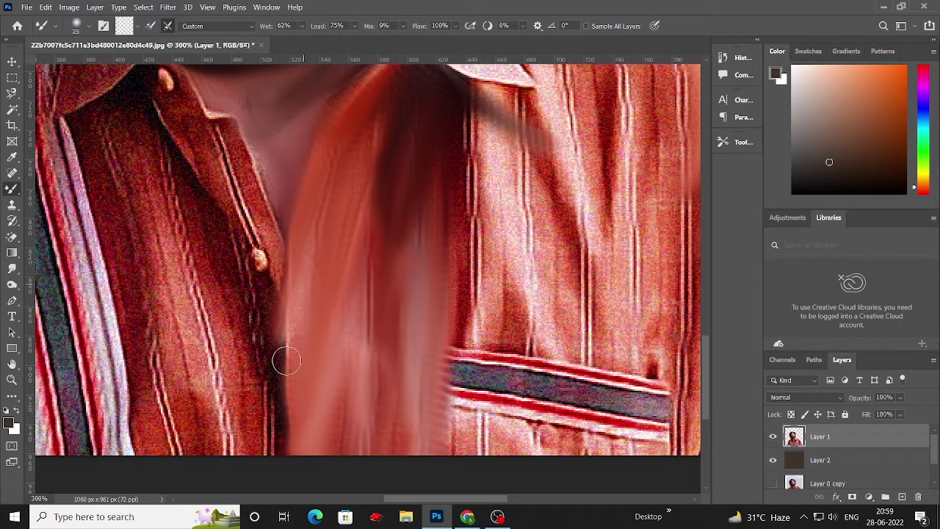
{"action": "scroll", "coordinate": [286, 361], "scroll_direction": "down", "scroll_amount": 1}
{"action": "left_click_drag", "start_coordinate": [470, 316], "coordinate": [609, 338]}
{"action": "mouse_move", "coordinate": [433, 323]}
{"action": "left_mouse_down"}
{"action": "mouse_move", "coordinate": [698, 364]}
{"action": "mouse_move", "coordinate": [651, 409]}
{"action": "mouse_move", "coordinate": [609, 378]}
{"action": "mouse_move", "coordinate": [580, 411]}
{"action": "mouse_move", "coordinate": [575, 354]}
{"action": "mouse_move", "coordinate": [514, 400]}
{"action": "mouse_move", "coordinate": [405, 414]}
{"action": "mouse_move", "coordinate": [384, 386]}
{"action": "mouse_move", "coordinate": [456, 340]}
{"action": "left_mouse_up"}
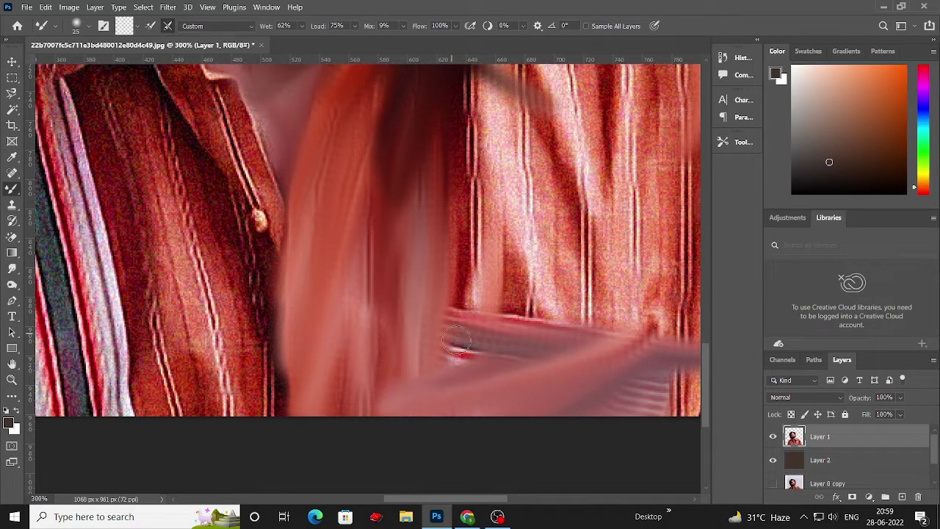
{"action": "scroll", "coordinate": [455, 483], "scroll_direction": "up", "scroll_amount": 1}
{"action": "scroll", "coordinate": [372, 479], "scroll_direction": "up", "scroll_amount": 1}
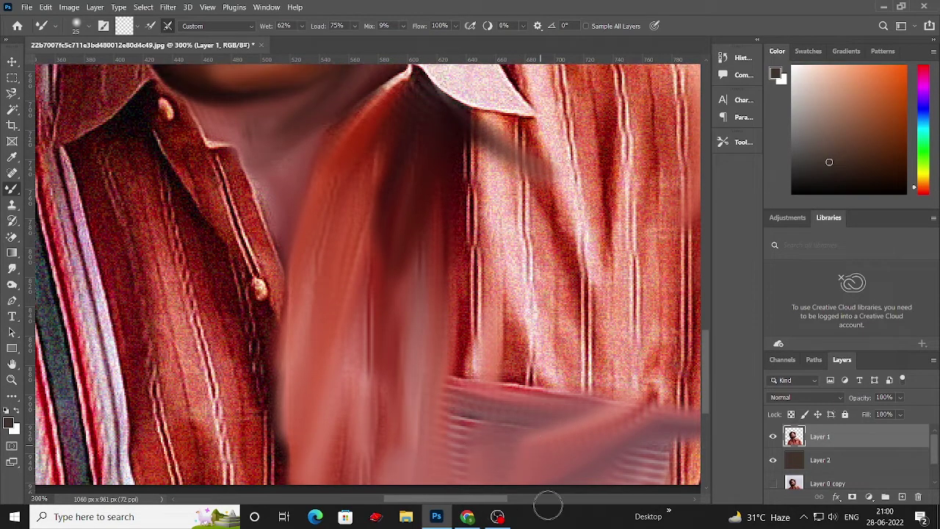
Smooth the sleeve's right edge with Mixer Brush strokes running down from the shoulder
{"action": "scroll", "coordinate": [587, 393], "scroll_direction": "right", "scroll_amount": 4}
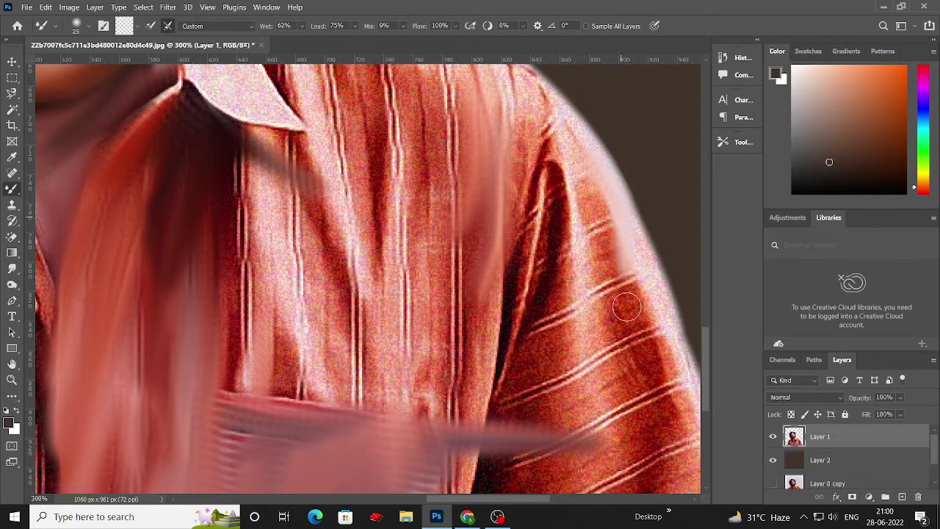
{"action": "scroll", "coordinate": [616, 309], "scroll_direction": "right", "scroll_amount": 4}
{"action": "mouse_move", "coordinate": [544, 209]}
{"action": "left_mouse_down"}
{"action": "mouse_move", "coordinate": [624, 404]}
{"action": "mouse_move", "coordinate": [672, 470]}
{"action": "left_mouse_up"}
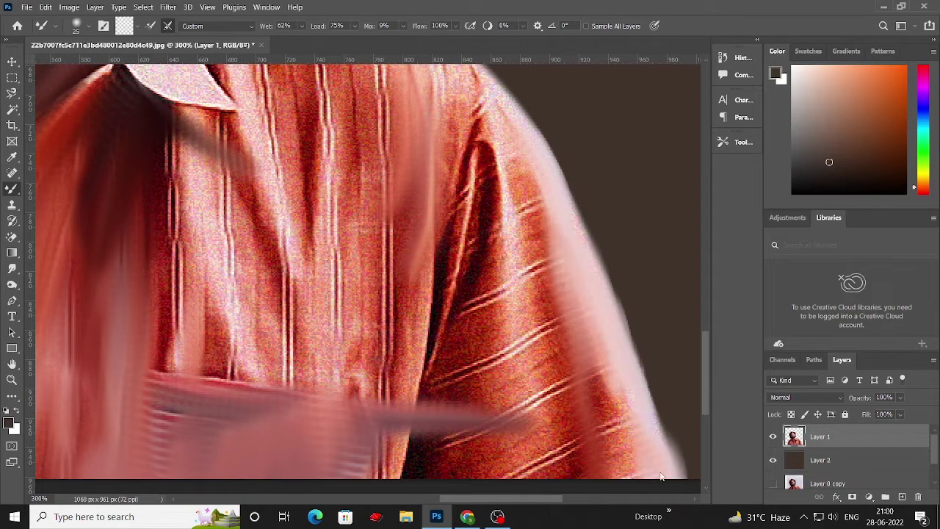
{"action": "left_click_drag", "start_coordinate": [528, 169], "coordinate": [617, 470]}
{"action": "left_click_drag", "start_coordinate": [492, 139], "coordinate": [580, 331]}
{"action": "scroll", "coordinate": [484, 294], "scroll_direction": "up", "scroll_amount": 1}
{"action": "scroll", "coordinate": [485, 294], "scroll_direction": "up", "scroll_amount": 1}
{"action": "left_click_drag", "start_coordinate": [470, 367], "coordinate": [478, 252]}
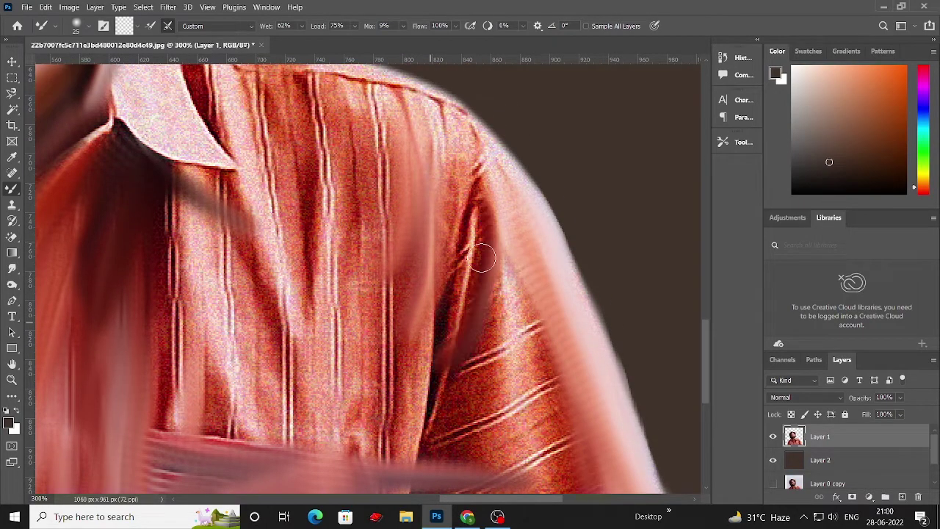
{"action": "left_click_drag", "start_coordinate": [499, 205], "coordinate": [397, 470]}
{"action": "mouse_move", "coordinate": [514, 463]}
{"action": "left_mouse_down"}
{"action": "mouse_move", "coordinate": [497, 281]}
{"action": "mouse_move", "coordinate": [580, 459]}
{"action": "left_mouse_up"}
{"action": "scroll", "coordinate": [580, 455], "scroll_direction": "down", "scroll_amount": 1}
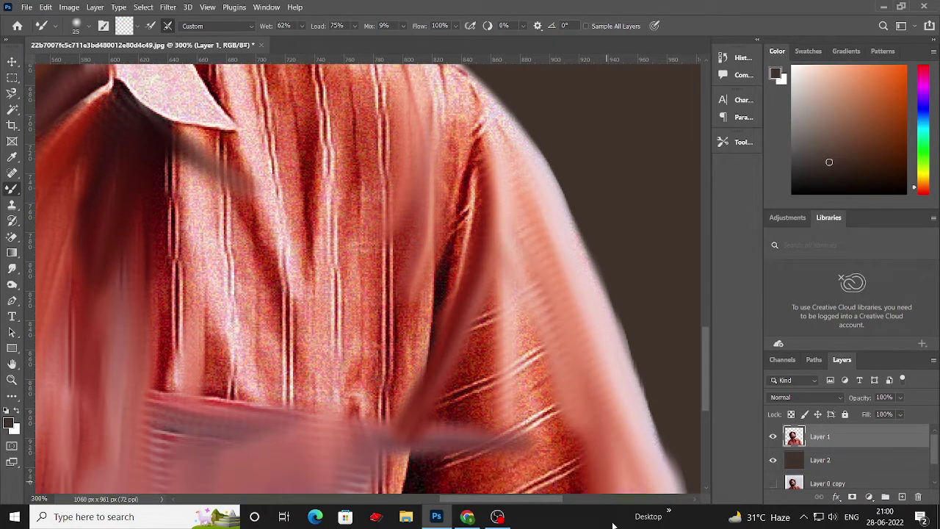
Blend the sleeve crease and shoulder edge, smoothing away the dark crease lines
{"action": "left_click_drag", "start_coordinate": [479, 138], "coordinate": [408, 308]}
{"action": "left_click_drag", "start_coordinate": [477, 206], "coordinate": [543, 489]}
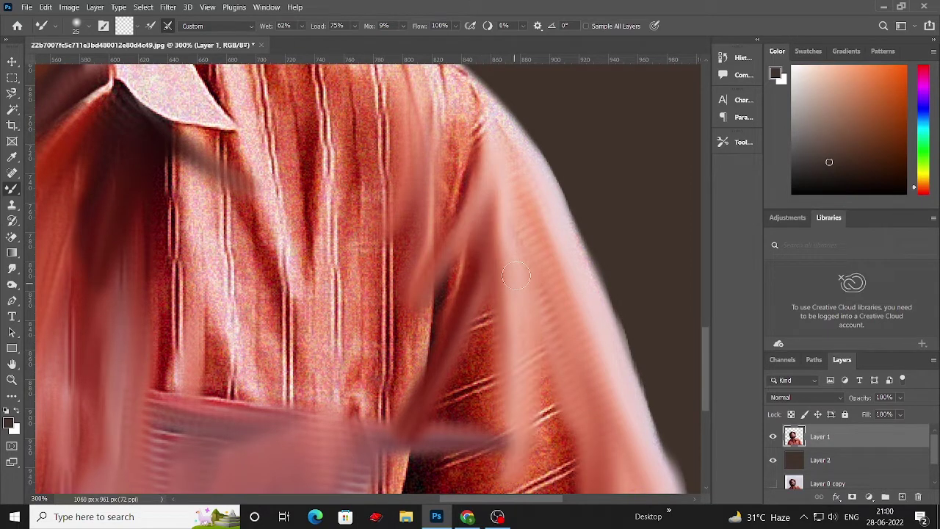
{"action": "left_click_drag", "start_coordinate": [536, 316], "coordinate": [580, 492]}
{"action": "scroll", "coordinate": [453, 485], "scroll_direction": "down", "scroll_amount": 1}
{"action": "left_click_drag", "start_coordinate": [484, 463], "coordinate": [481, 253]}
{"action": "left_click_drag", "start_coordinate": [507, 301], "coordinate": [420, 346]}
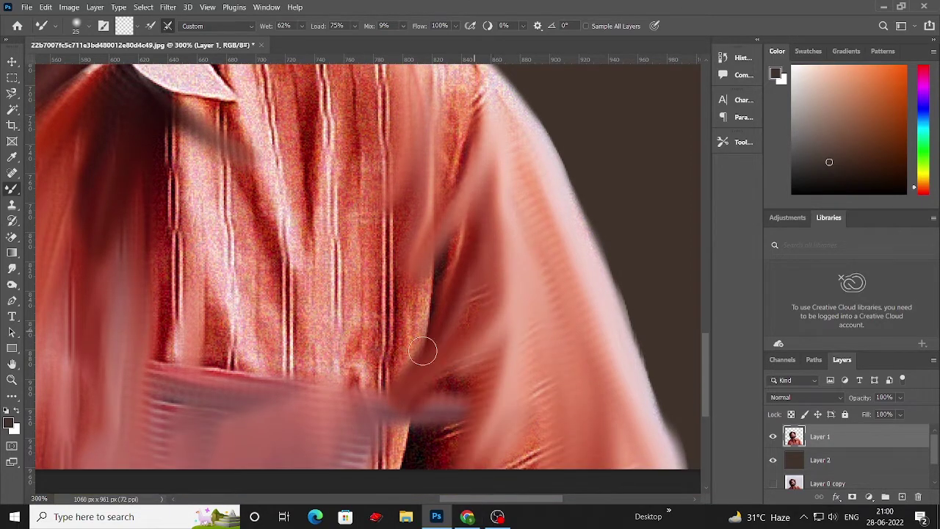
{"action": "left_click_drag", "start_coordinate": [492, 448], "coordinate": [477, 265]}
{"action": "left_click_drag", "start_coordinate": [456, 381], "coordinate": [419, 399]}
{"action": "scroll", "coordinate": [371, 463], "scroll_direction": "down", "scroll_amount": 1}
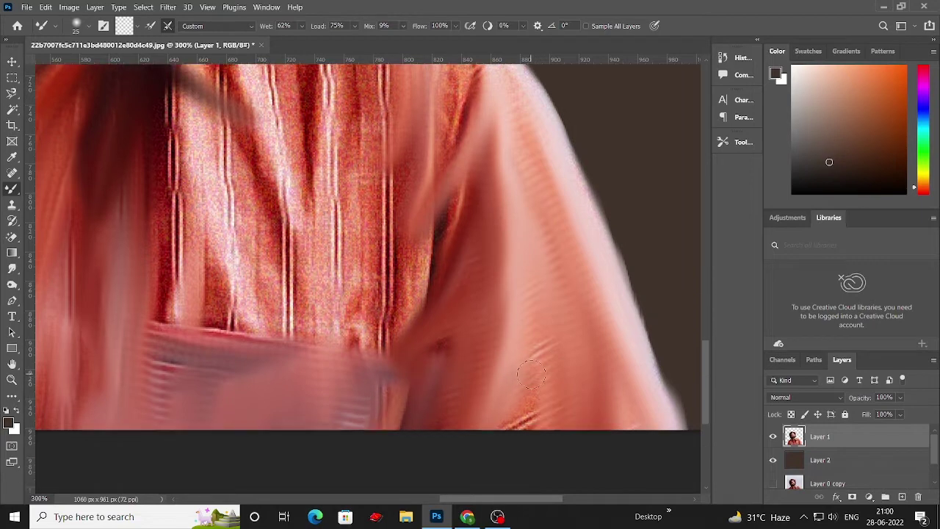
{"action": "scroll", "coordinate": [478, 400], "scroll_direction": "up", "scroll_amount": 1}
{"action": "scroll", "coordinate": [411, 308], "scroll_direction": "up", "scroll_amount": 4}
{"action": "scroll", "coordinate": [368, 220], "scroll_direction": "left", "scroll_amount": 4}
Smear pale painterly strokes down the shirt front beneath the collar
{"action": "left_click_drag", "start_coordinate": [345, 171], "coordinate": [360, 397]}
{"action": "left_click_drag", "start_coordinate": [374, 158], "coordinate": [455, 462]}
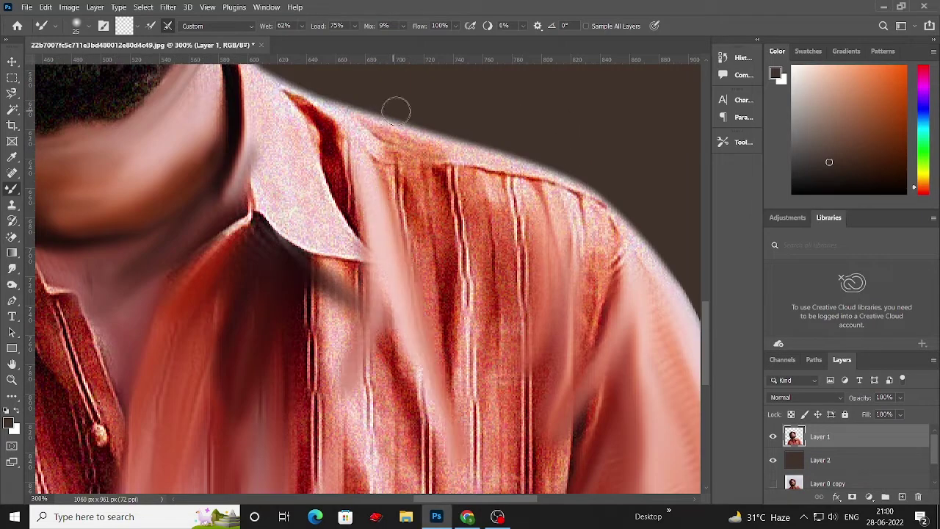
{"action": "left_click_drag", "start_coordinate": [382, 124], "coordinate": [441, 371]}
{"action": "mouse_move", "coordinate": [367, 139]}
{"action": "left_mouse_down"}
{"action": "mouse_move", "coordinate": [401, 128]}
{"action": "mouse_move", "coordinate": [536, 184]}
{"action": "mouse_move", "coordinate": [664, 272]}
{"action": "left_mouse_up"}
{"action": "scroll", "coordinate": [430, 209], "scroll_direction": "down", "scroll_amount": 1}
{"action": "left_click_drag", "start_coordinate": [485, 132], "coordinate": [514, 470]}
{"action": "left_click_drag", "start_coordinate": [529, 161], "coordinate": [544, 470]}
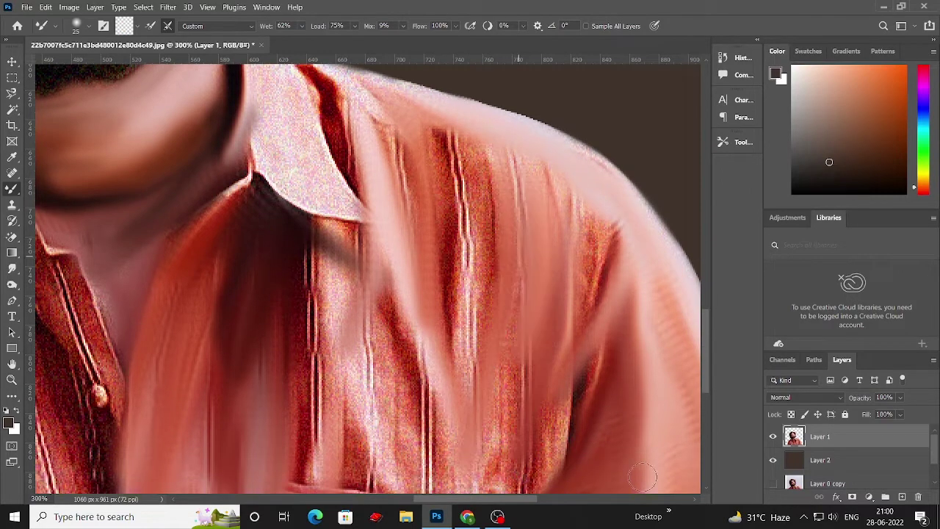
{"action": "left_click_drag", "start_coordinate": [573, 191], "coordinate": [587, 374]}
{"action": "left_click_drag", "start_coordinate": [610, 220], "coordinate": [558, 441]}
{"action": "scroll", "coordinate": [558, 441], "scroll_direction": "down", "scroll_amount": 2}
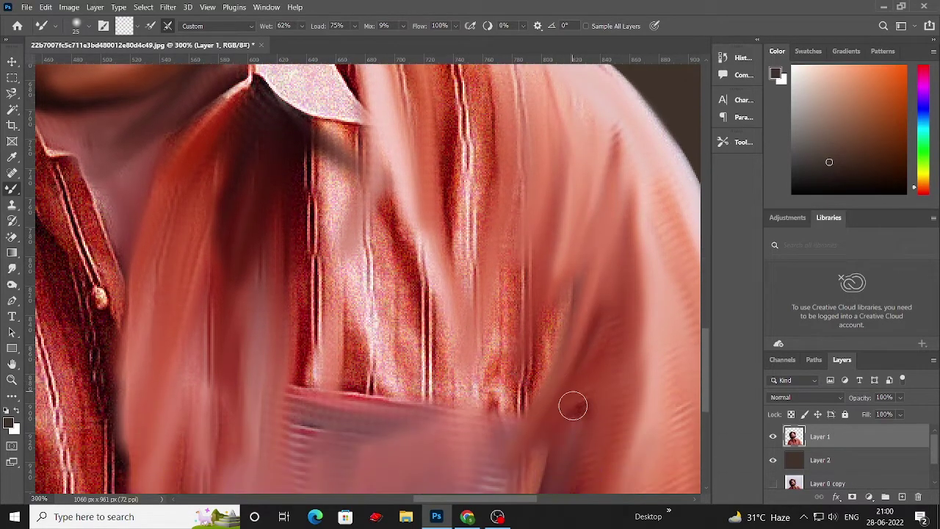
{"action": "mouse_move", "coordinate": [556, 356]}
{"action": "left_mouse_down"}
{"action": "mouse_move", "coordinate": [489, 373]}
{"action": "mouse_move", "coordinate": [470, 147]}
{"action": "left_mouse_up"}
{"action": "scroll", "coordinate": [489, 372], "scroll_direction": "up", "scroll_amount": 1}
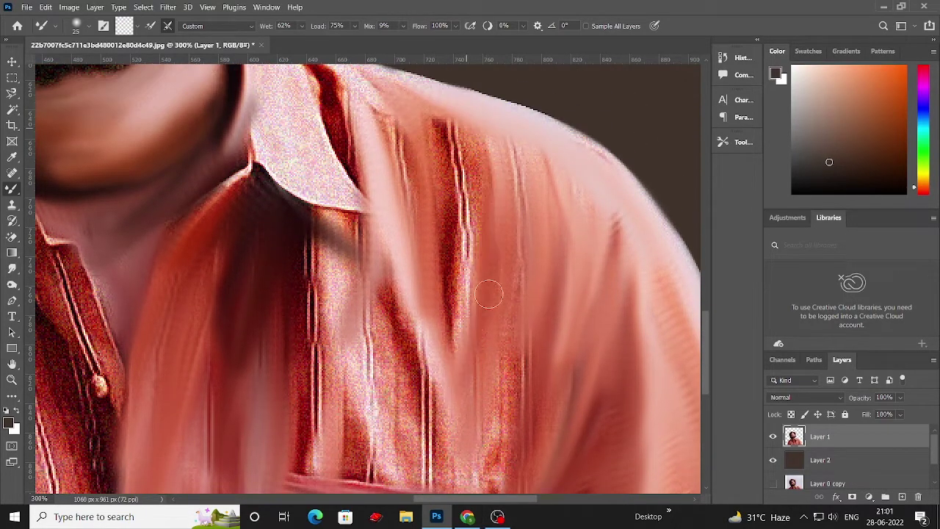
Smooth the shirt stripes below the shoulder into soft strokes
{"action": "left_click_drag", "start_coordinate": [503, 323], "coordinate": [477, 143]}
{"action": "left_click_drag", "start_coordinate": [478, 338], "coordinate": [456, 131]}
{"action": "mouse_move", "coordinate": [436, 100]}
{"action": "left_mouse_down"}
{"action": "mouse_move", "coordinate": [434, 248]}
{"action": "mouse_move", "coordinate": [448, 411]}
{"action": "left_mouse_up"}
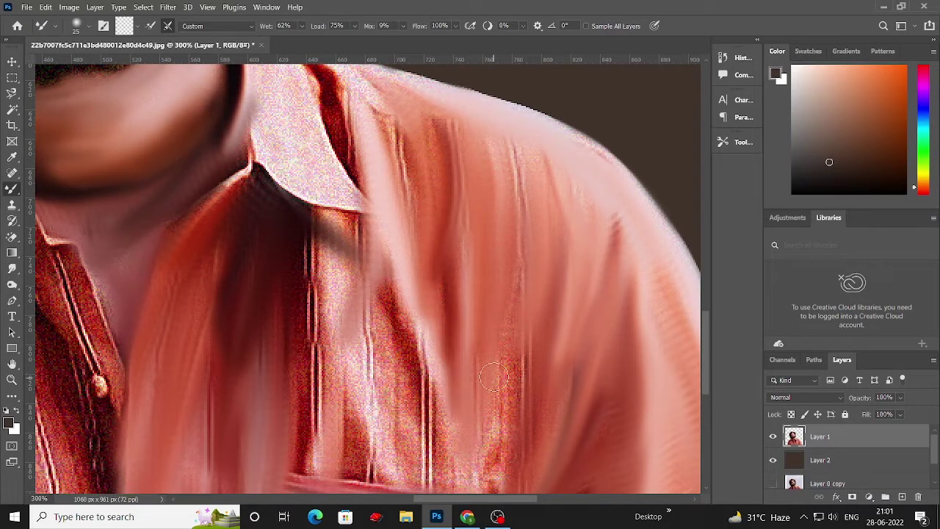
{"action": "scroll", "coordinate": [448, 412], "scroll_direction": "down", "scroll_amount": 1}
{"action": "scroll", "coordinate": [456, 349], "scroll_direction": "down", "scroll_amount": 1}
{"action": "scroll", "coordinate": [531, 403], "scroll_direction": "up", "scroll_amount": 1}
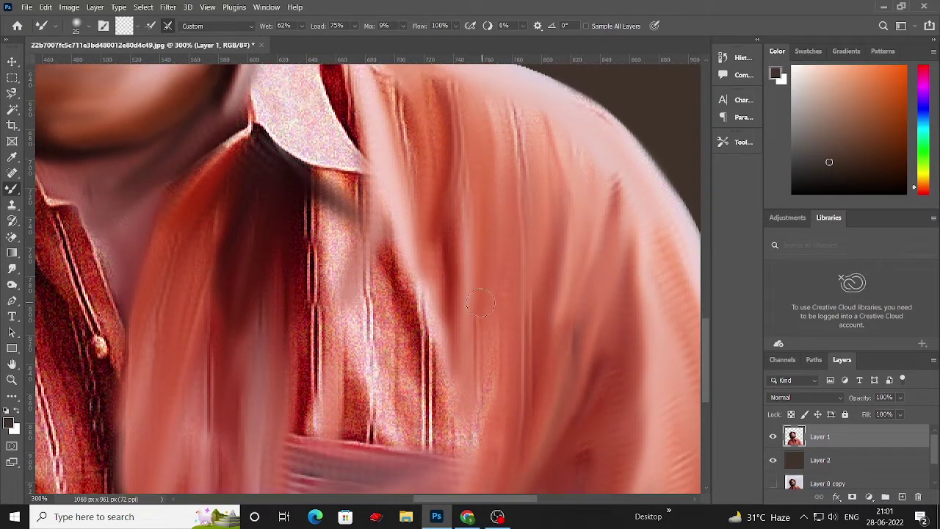
{"action": "mouse_move", "coordinate": [484, 327]}
{"action": "left_mouse_down"}
{"action": "mouse_move", "coordinate": [448, 485]}
{"action": "mouse_move", "coordinate": [397, 294]}
{"action": "mouse_move", "coordinate": [411, 485]}
{"action": "left_mouse_up"}
{"action": "scroll", "coordinate": [392, 282], "scroll_direction": "up", "scroll_amount": 1}
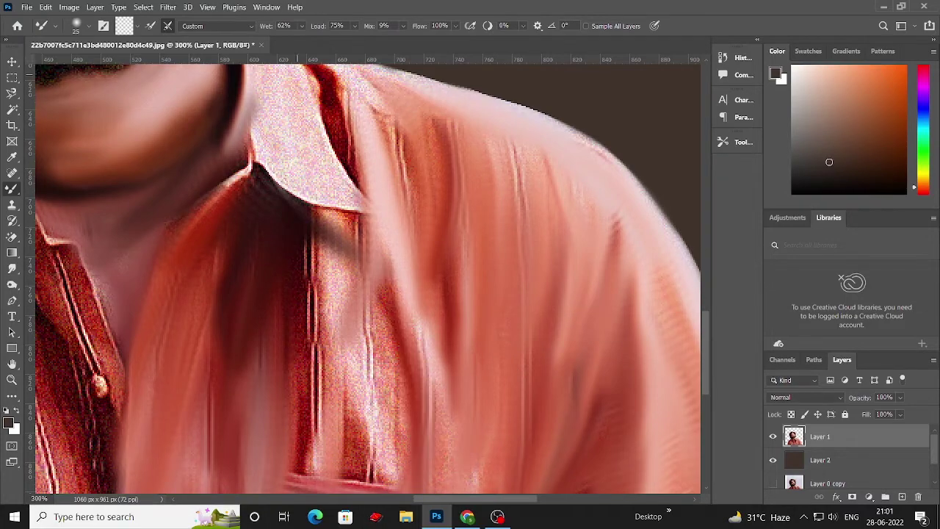
Blend and darken the stripes along the central placket
{"action": "left_click_drag", "start_coordinate": [382, 264], "coordinate": [374, 477]}
{"action": "left_click_drag", "start_coordinate": [396, 294], "coordinate": [367, 485]}
{"action": "left_click_drag", "start_coordinate": [353, 272], "coordinate": [362, 379]}
{"action": "scroll", "coordinate": [362, 379], "scroll_direction": "down", "scroll_amount": 1}
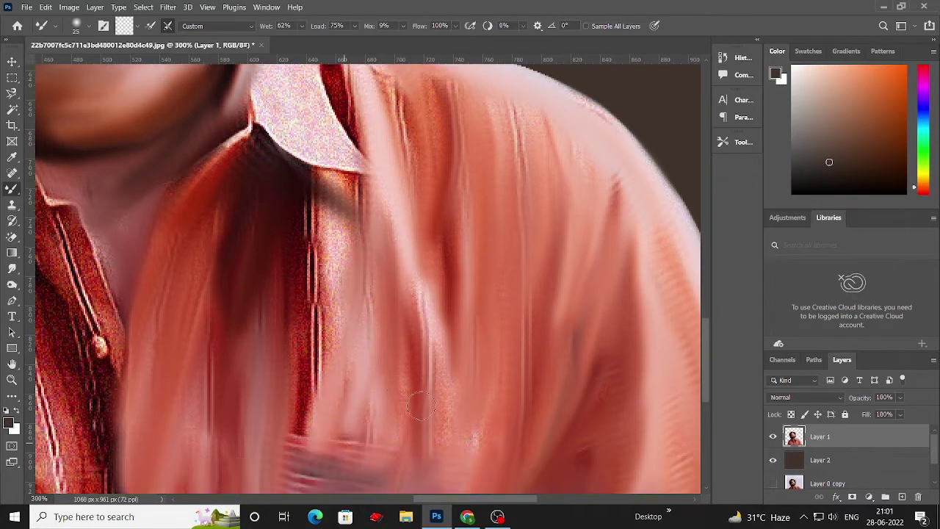
{"action": "left_click_drag", "start_coordinate": [364, 273], "coordinate": [430, 404]}
{"action": "left_click_drag", "start_coordinate": [293, 334], "coordinate": [367, 440]}
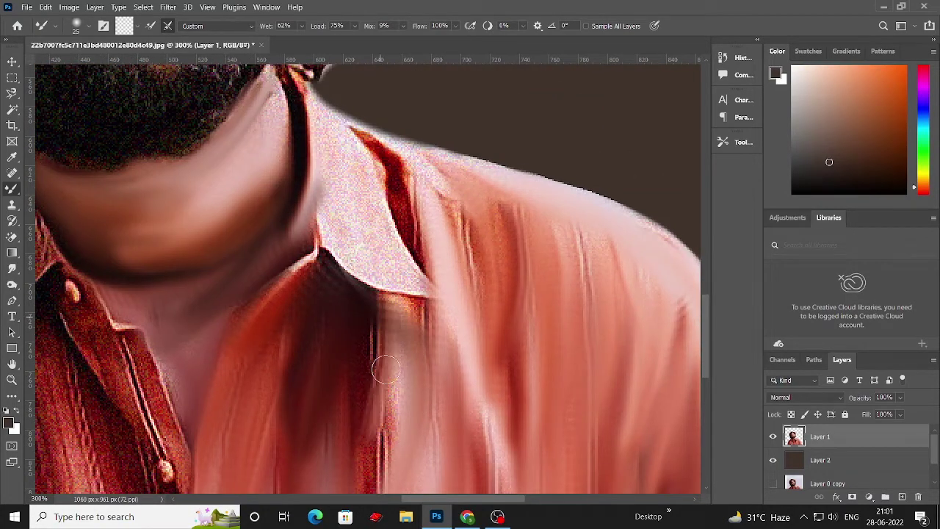
{"action": "scroll", "coordinate": [355, 330], "scroll_direction": "down", "scroll_amount": 2}
{"action": "left_click_drag", "start_coordinate": [378, 345], "coordinate": [362, 394]}
{"action": "scroll", "coordinate": [362, 393], "scroll_direction": "up", "scroll_amount": 1}
{"action": "scroll", "coordinate": [362, 393], "scroll_direction": "up", "scroll_amount": 2}
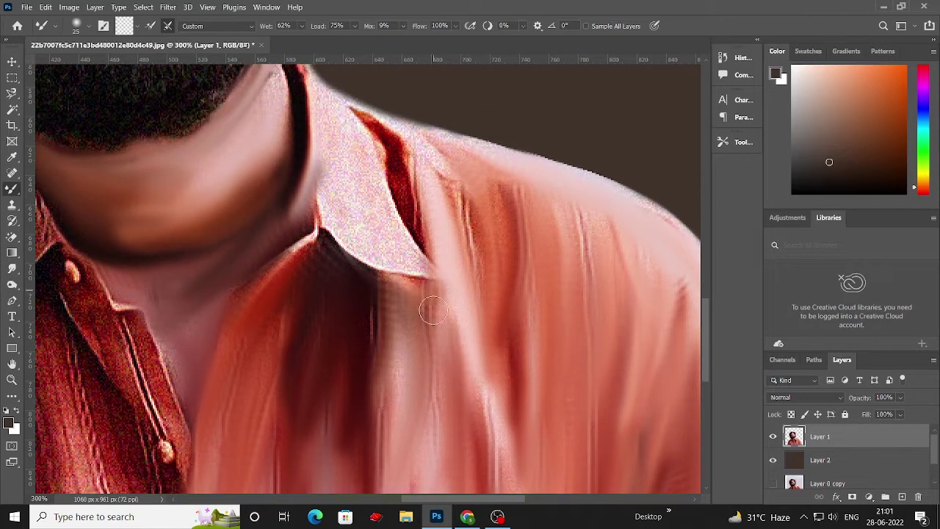
{"action": "scroll", "coordinate": [382, 308], "scroll_direction": "up", "scroll_amount": 1}
Blend the collar fold beside the neck and the shoulder edge
{"action": "left_click_drag", "start_coordinate": [379, 173], "coordinate": [415, 312]}
{"action": "mouse_move", "coordinate": [400, 183]}
{"action": "left_mouse_down"}
{"action": "mouse_move", "coordinate": [439, 244]}
{"action": "mouse_move", "coordinate": [563, 210]}
{"action": "mouse_move", "coordinate": [659, 261]}
{"action": "left_mouse_up"}
{"action": "mouse_move", "coordinate": [441, 213]}
{"action": "left_mouse_down"}
{"action": "mouse_move", "coordinate": [507, 252]}
{"action": "mouse_move", "coordinate": [500, 345]}
{"action": "mouse_move", "coordinate": [474, 340]}
{"action": "left_mouse_up"}
{"action": "left_click_drag", "start_coordinate": [433, 295], "coordinate": [402, 234]}
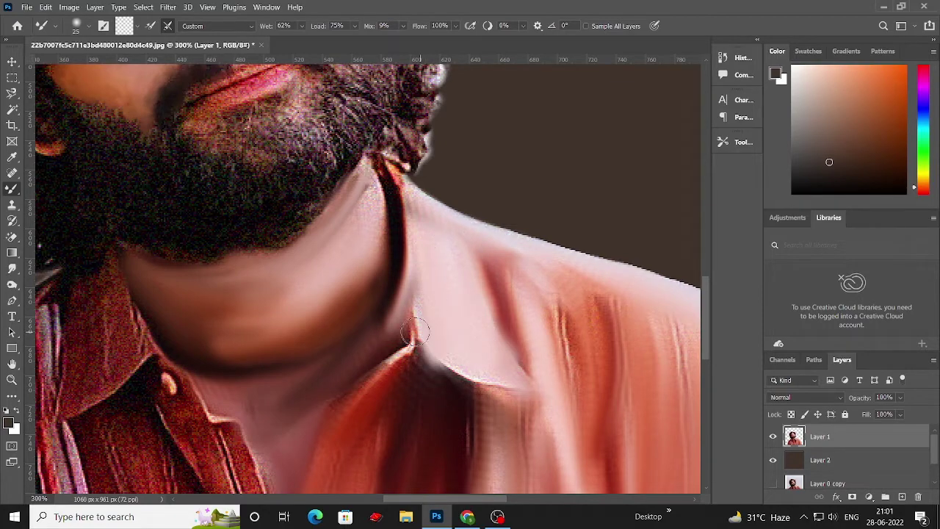
{"action": "mouse_move", "coordinate": [411, 316]}
{"action": "left_mouse_down"}
{"action": "mouse_move", "coordinate": [470, 371]}
{"action": "mouse_move", "coordinate": [492, 333]}
{"action": "left_mouse_up"}
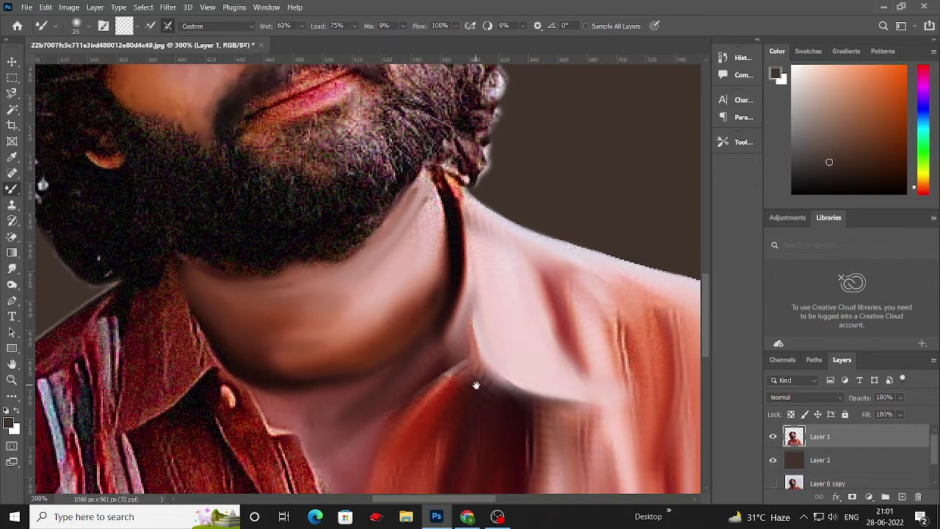
{"action": "mouse_move", "coordinate": [154, 323]}
{"action": "left_mouse_down"}
{"action": "mouse_move", "coordinate": [478, 397]}
{"action": "mouse_move", "coordinate": [440, 367]}
{"action": "left_mouse_up"}
Fit the whole portrait on screen with Ctrl+1 and survey the shirt
{"action": "key", "text": "ctrl+1"}
{"action": "scroll", "coordinate": [439, 367], "scroll_direction": "down", "scroll_amount": 2}
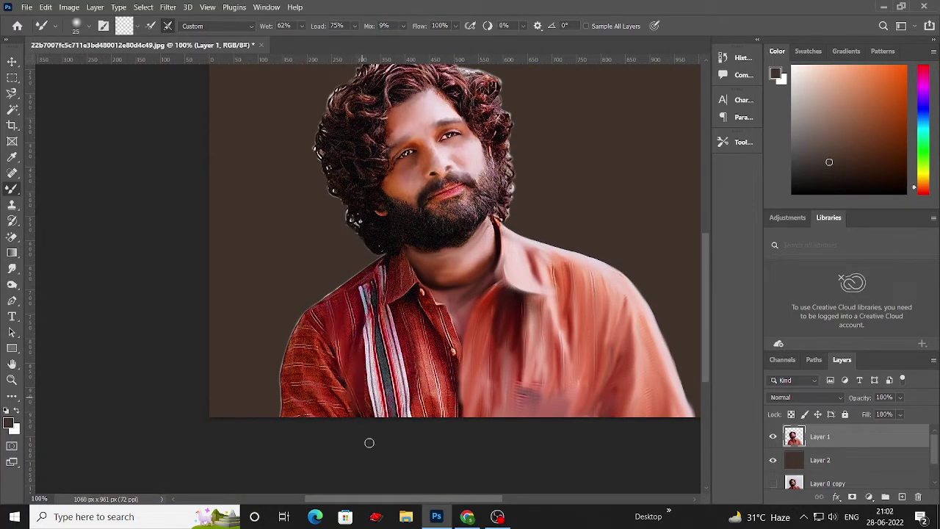
{"action": "scroll", "coordinate": [326, 312], "scroll_direction": "up", "scroll_amount": 1}
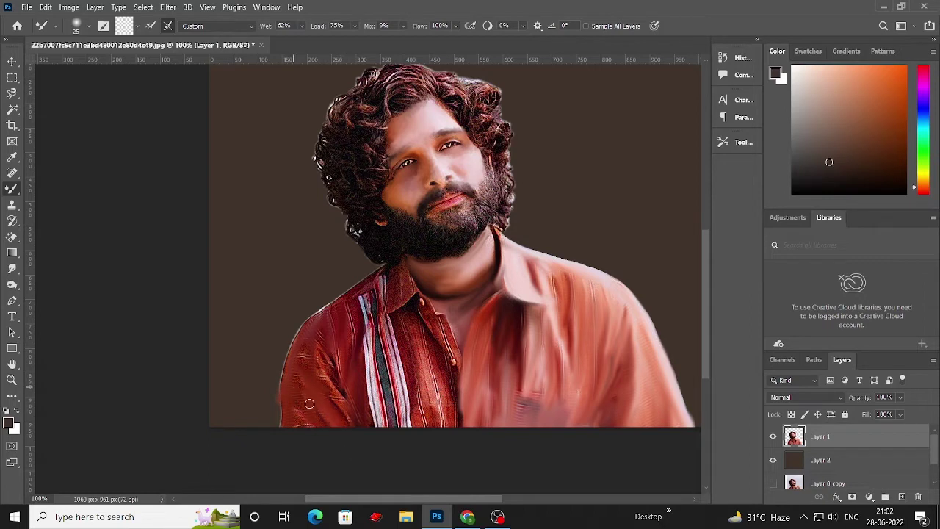
{"action": "scroll", "coordinate": [301, 415], "scroll_direction": "up", "scroll_amount": 2}
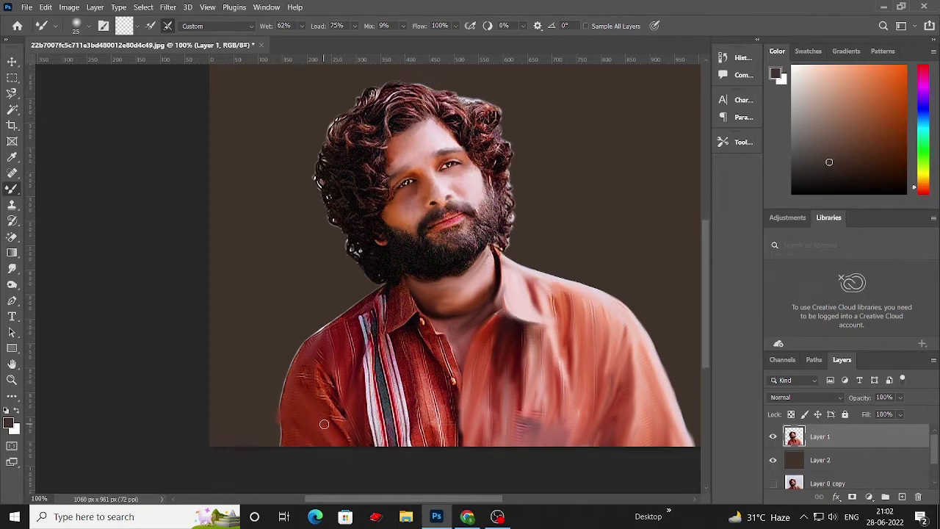
{"action": "scroll", "coordinate": [304, 401], "scroll_direction": "up", "scroll_amount": 2}
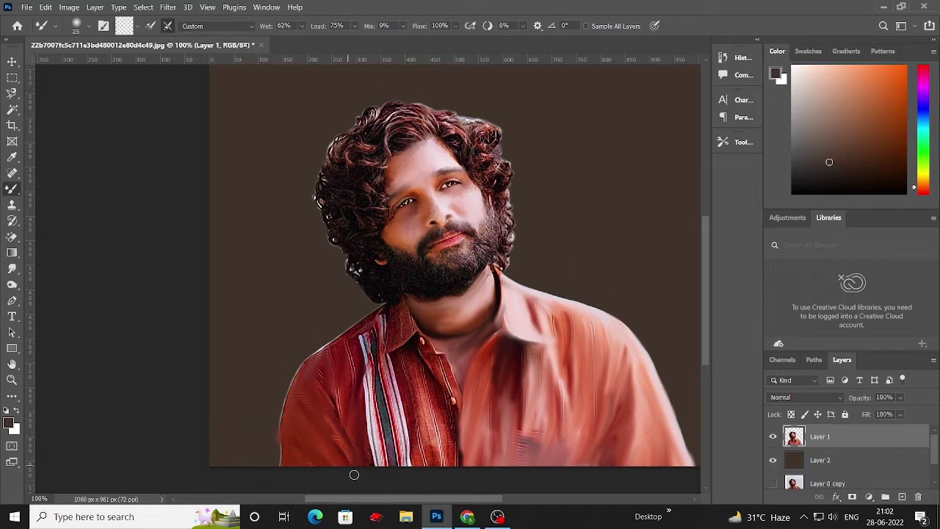
{"action": "scroll", "coordinate": [335, 434], "scroll_direction": "up", "scroll_amount": 3}
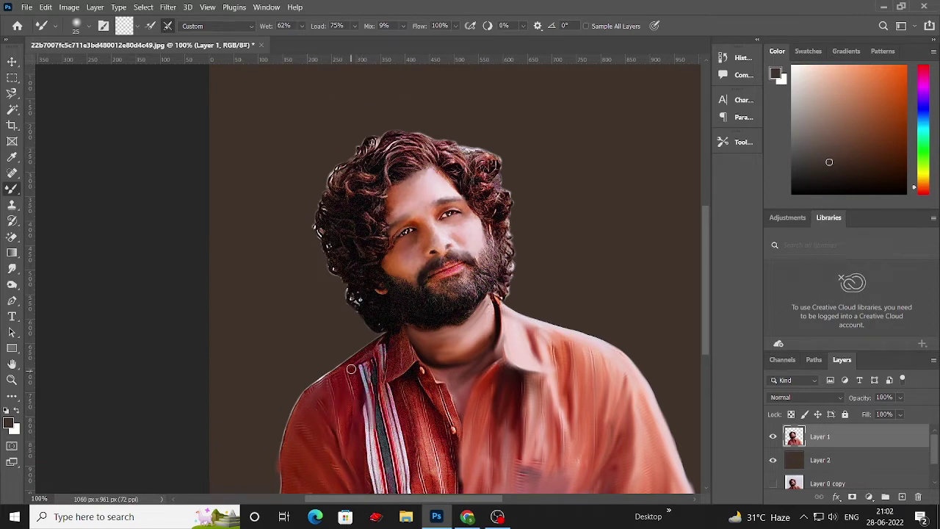
{"action": "scroll", "coordinate": [351, 369], "scroll_direction": "up", "scroll_amount": 5}
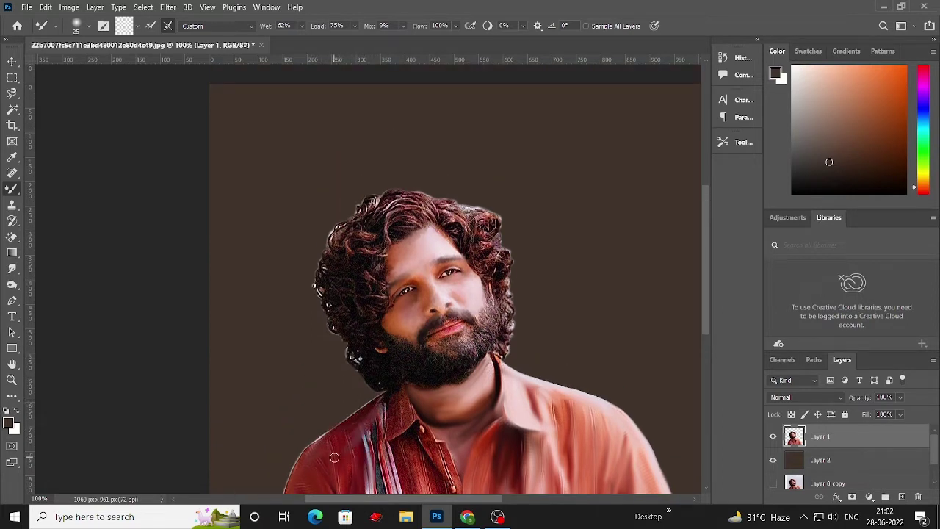
{"action": "scroll", "coordinate": [334, 457], "scroll_direction": "down", "scroll_amount": 5}
{"action": "scroll", "coordinate": [389, 407], "scroll_direction": "down", "scroll_amount": 3}
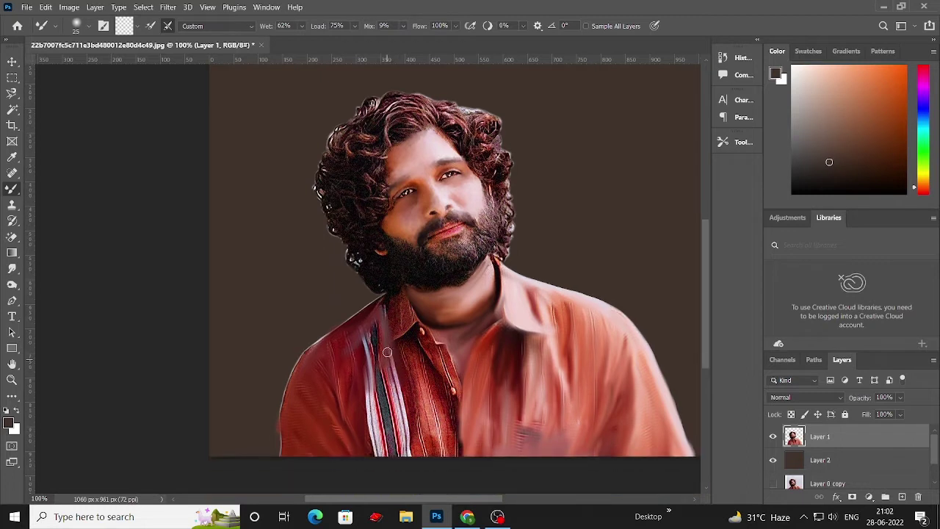
Smear the white streak on the red shirt with two short downward strokes, then review
{"action": "left_click_drag", "start_coordinate": [369, 328], "coordinate": [385, 441]}
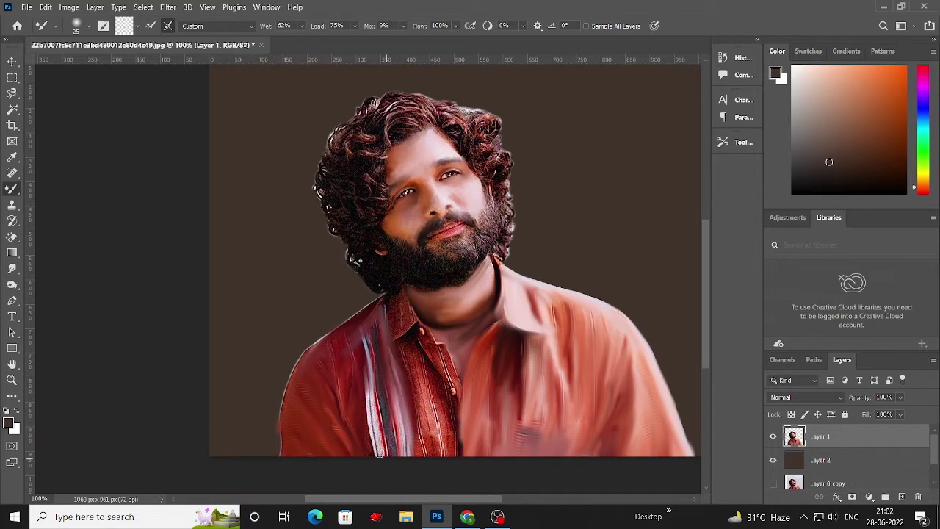
{"action": "scroll", "coordinate": [386, 455], "scroll_direction": "down", "scroll_amount": 3}
{"action": "left_click_drag", "start_coordinate": [365, 304], "coordinate": [365, 391]}
{"action": "scroll", "coordinate": [385, 438], "scroll_direction": "up", "scroll_amount": 4}
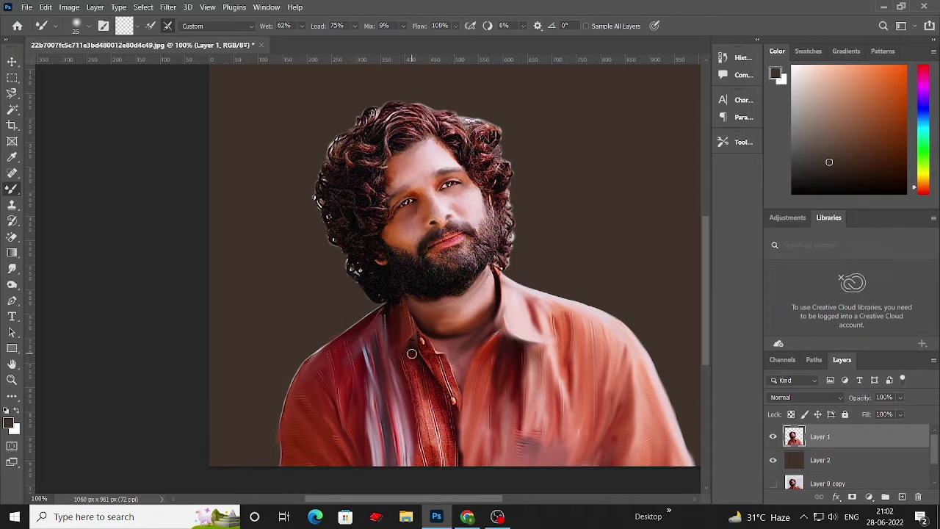
{"action": "scroll", "coordinate": [420, 396], "scroll_direction": "down", "scroll_amount": 2}
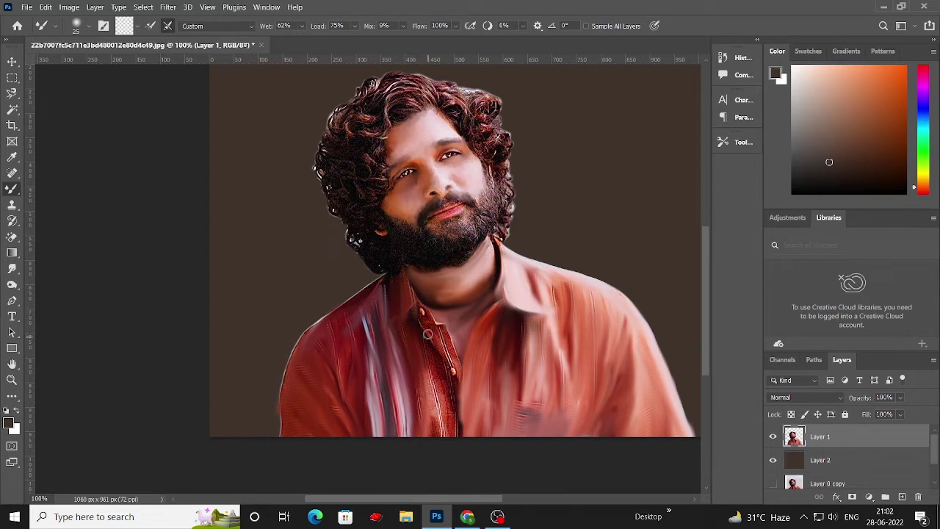
{"action": "scroll", "coordinate": [451, 479], "scroll_direction": "up", "scroll_amount": 2}
{"action": "scroll", "coordinate": [434, 425], "scroll_direction": "down", "scroll_amount": 1}
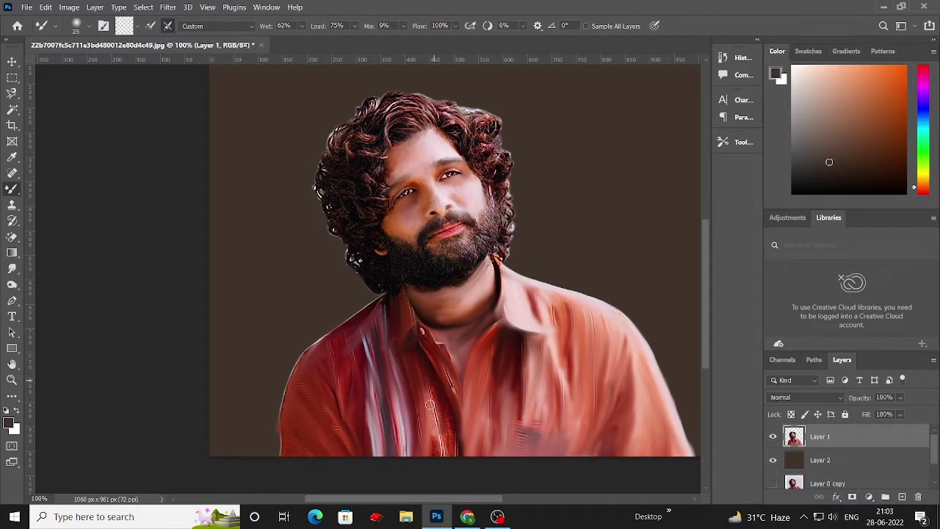
{"action": "scroll", "coordinate": [434, 390], "scroll_direction": "down", "scroll_amount": 2}
{"action": "scroll", "coordinate": [447, 391], "scroll_direction": "down", "scroll_amount": 2}
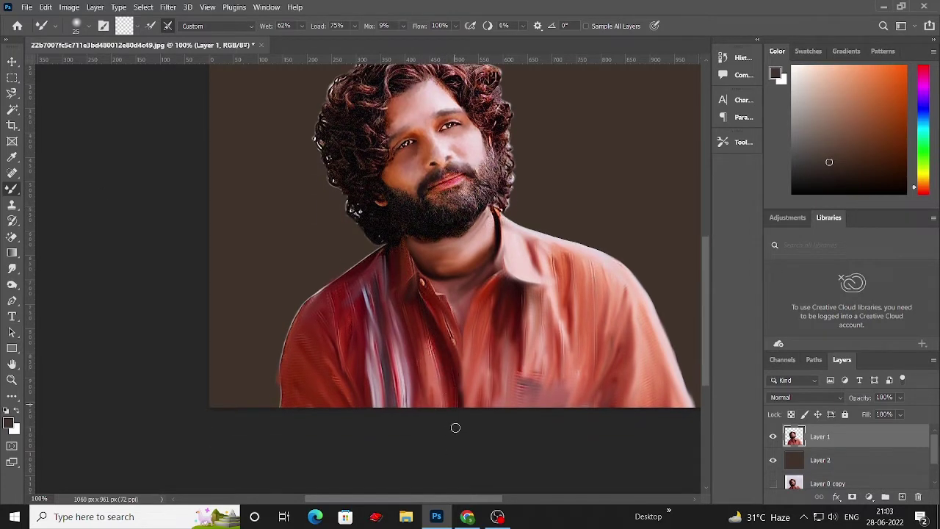
{"action": "scroll", "coordinate": [455, 428], "scroll_direction": "up", "scroll_amount": 5}
{"action": "scroll", "coordinate": [285, 440], "scroll_direction": "up", "scroll_amount": 2}
{"action": "scroll", "coordinate": [285, 441], "scroll_direction": "up", "scroll_amount": 2}
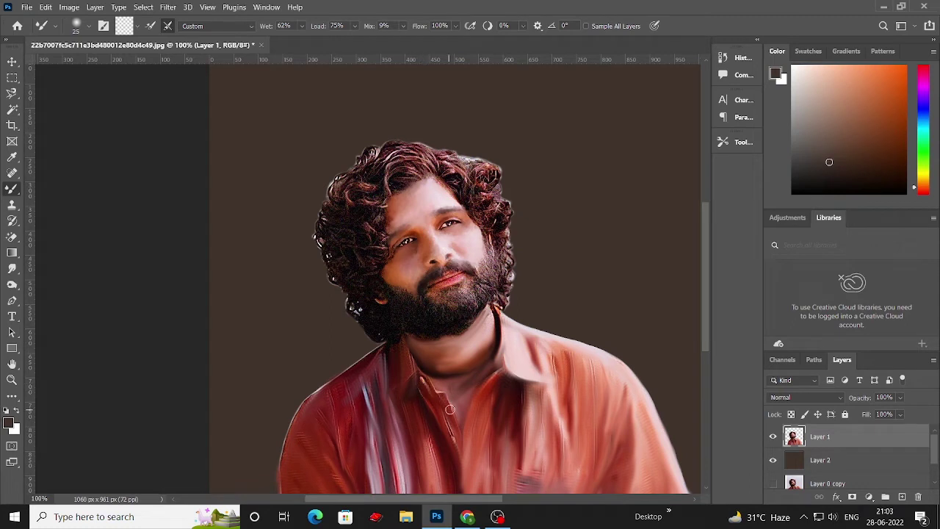
{"action": "scroll", "coordinate": [399, 379], "scroll_direction": "up", "scroll_amount": 2}
{"action": "scroll", "coordinate": [392, 372], "scroll_direction": "down", "scroll_amount": 2}
{"action": "scroll", "coordinate": [414, 394], "scroll_direction": "up", "scroll_amount": 2}
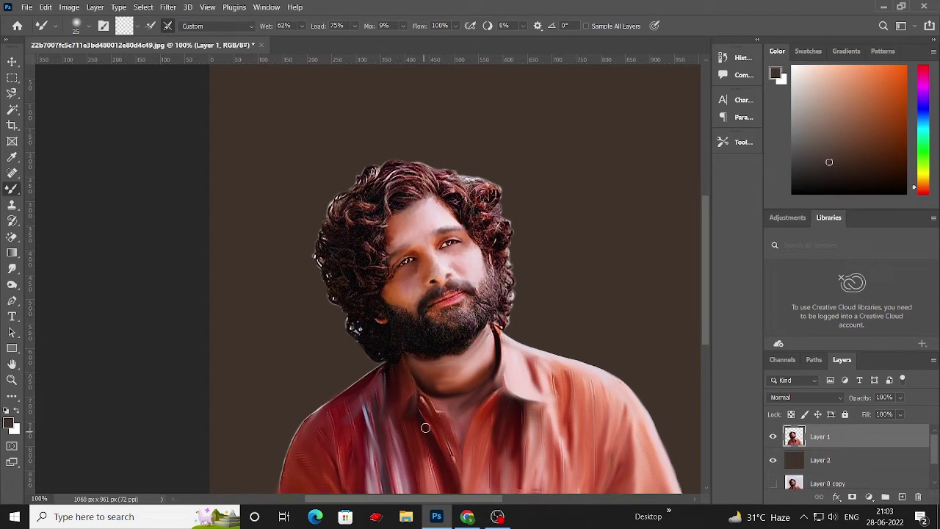
{"action": "scroll", "coordinate": [426, 426], "scroll_direction": "up", "scroll_amount": 2}
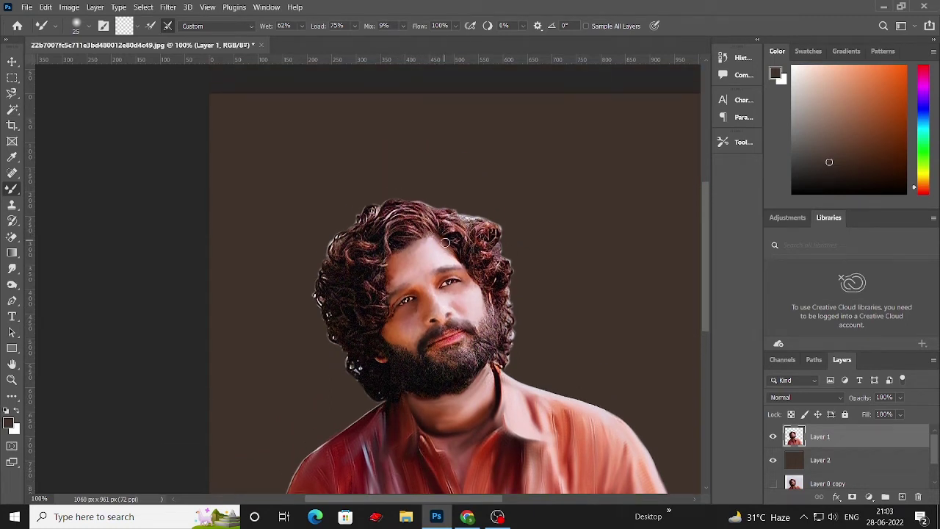
{"action": "scroll", "coordinate": [381, 287], "scroll_direction": "down", "scroll_amount": 3}
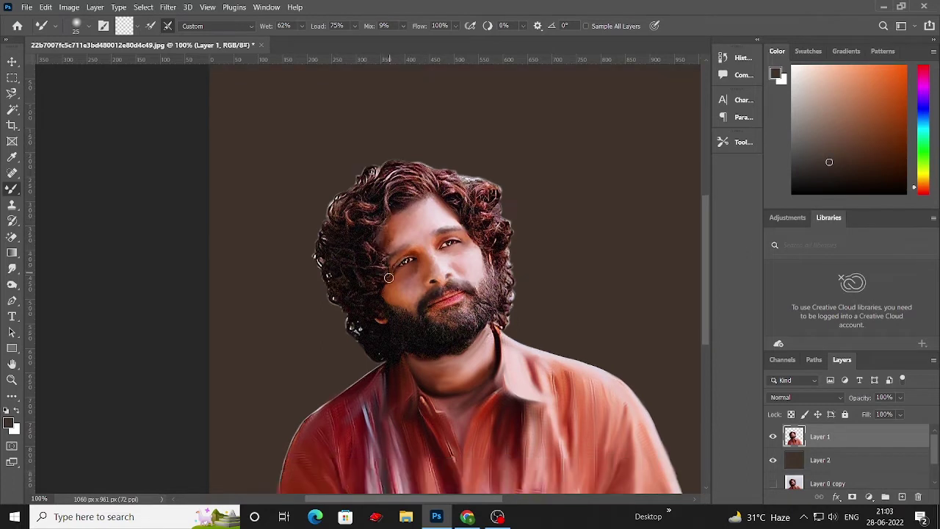
{"action": "scroll", "coordinate": [403, 347], "scroll_direction": "up", "scroll_amount": 1}
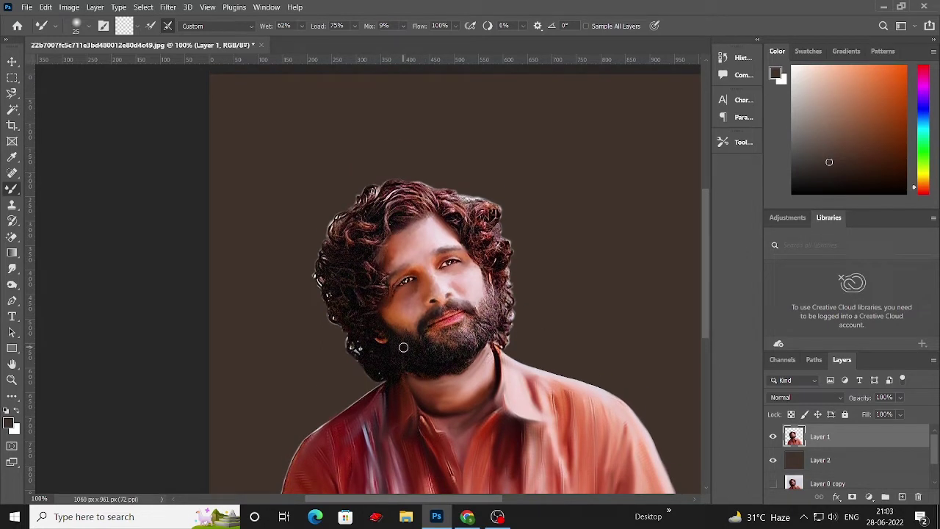
{"action": "scroll", "coordinate": [435, 323], "scroll_direction": "down", "scroll_amount": 1}
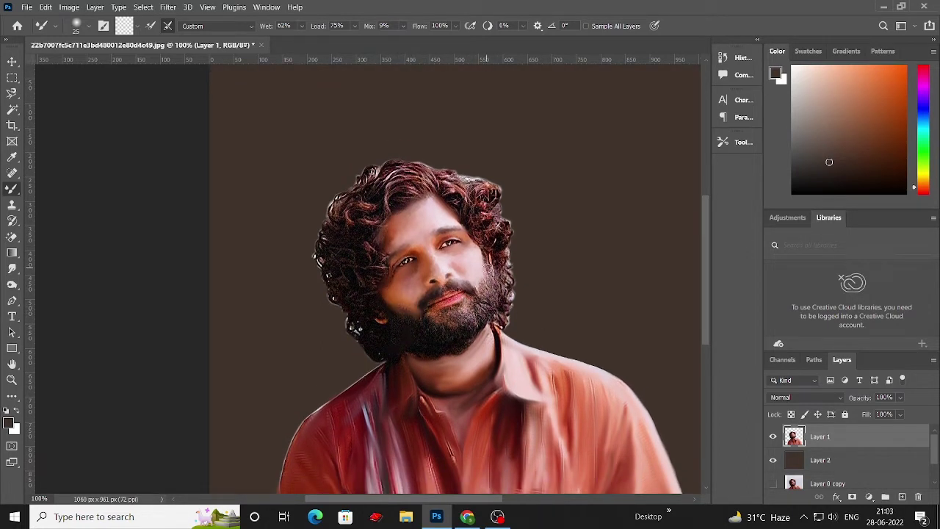
{"action": "scroll", "coordinate": [354, 423], "scroll_direction": "up", "scroll_amount": 2}
Magnify the face three steps with Ctrl++ and bring the nose into view
{"action": "key", "text": "ctrl+plus"}
{"action": "key", "text": "ctrl+plus"}
{"action": "key", "text": "ctrl+plus"}
{"action": "key", "text": "ctrl+plus"}
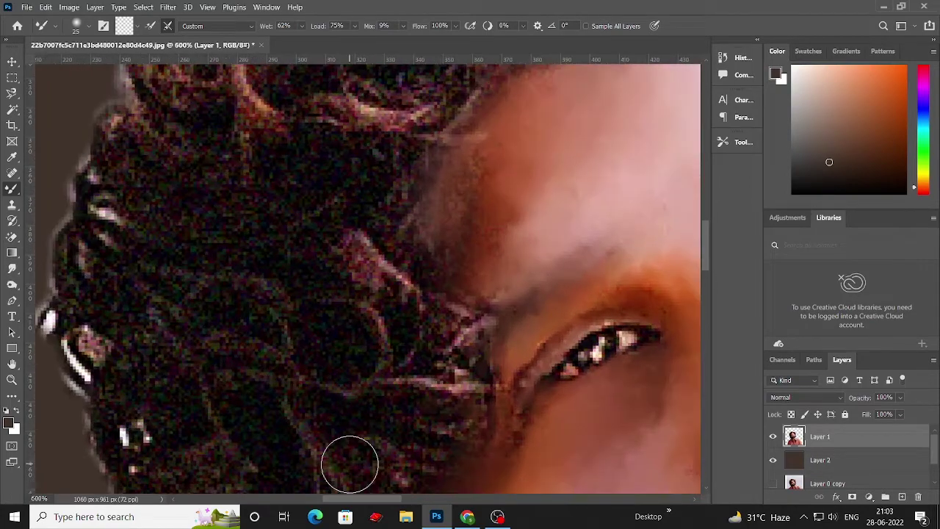
{"action": "key", "text": "ctrl+plus"}
{"action": "scroll", "coordinate": [305, 213], "scroll_direction": "up", "scroll_amount": 2}
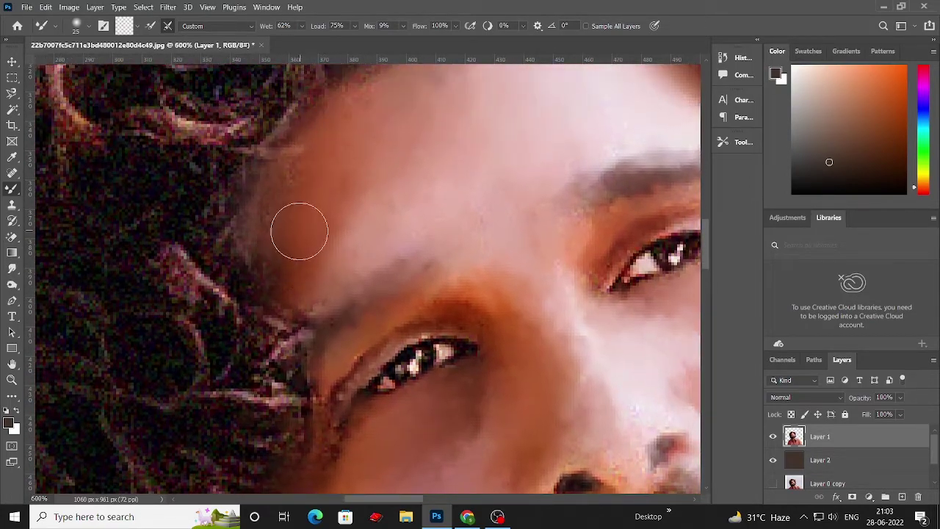
{"action": "scroll", "coordinate": [331, 250], "scroll_direction": "down", "scroll_amount": 5}
{"action": "scroll", "coordinate": [360, 265], "scroll_direction": "down", "scroll_amount": 8}
{"action": "scroll", "coordinate": [347, 252], "scroll_direction": "down", "scroll_amount": 2}
{"action": "key", "text": "ctrl+plus"}
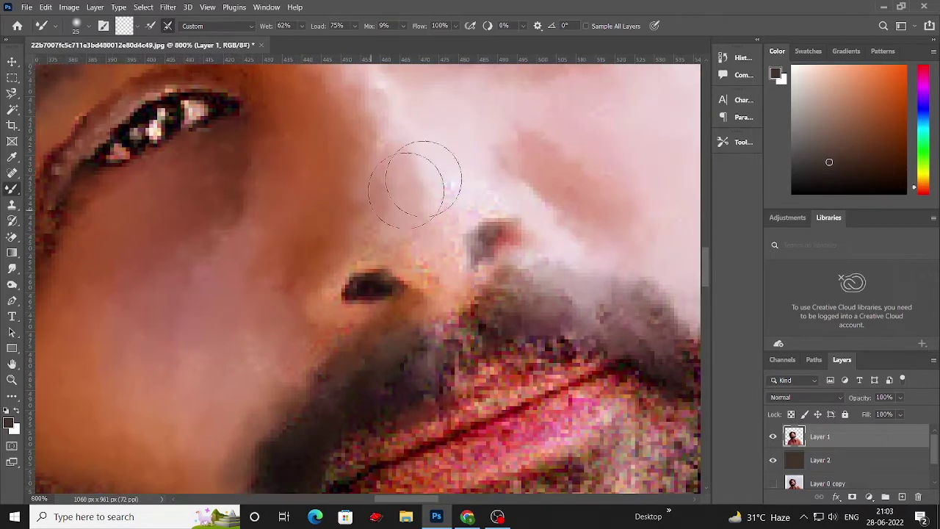
{"action": "scroll", "coordinate": [419, 168], "scroll_direction": "up", "scroll_amount": 1}
Smooth the skin patch beside the nose and lighten the dark nostril
{"action": "mouse_move", "coordinate": [432, 285]}
{"action": "left_mouse_down"}
{"action": "mouse_move", "coordinate": [470, 334]}
{"action": "mouse_move", "coordinate": [477, 309]}
{"action": "left_mouse_up"}
{"action": "scroll", "coordinate": [455, 331], "scroll_direction": "down", "scroll_amount": 1}
{"action": "scroll", "coordinate": [294, 403], "scroll_direction": "up", "scroll_amount": 1}
{"action": "left_click_drag", "start_coordinate": [260, 433], "coordinate": [283, 412]}
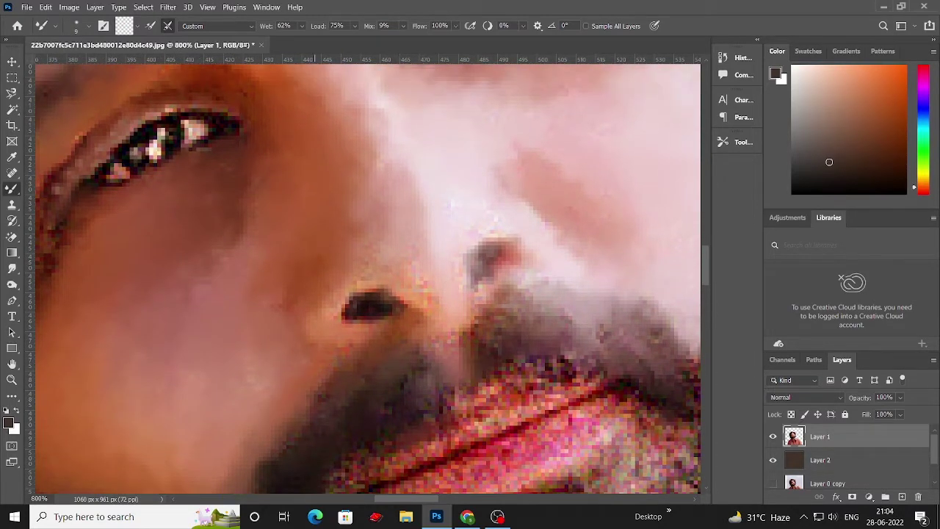
{"action": "mouse_move", "coordinate": [379, 301]}
{"action": "left_mouse_down"}
{"action": "mouse_move", "coordinate": [410, 284]}
{"action": "mouse_move", "coordinate": [378, 269]}
{"action": "left_mouse_up"}
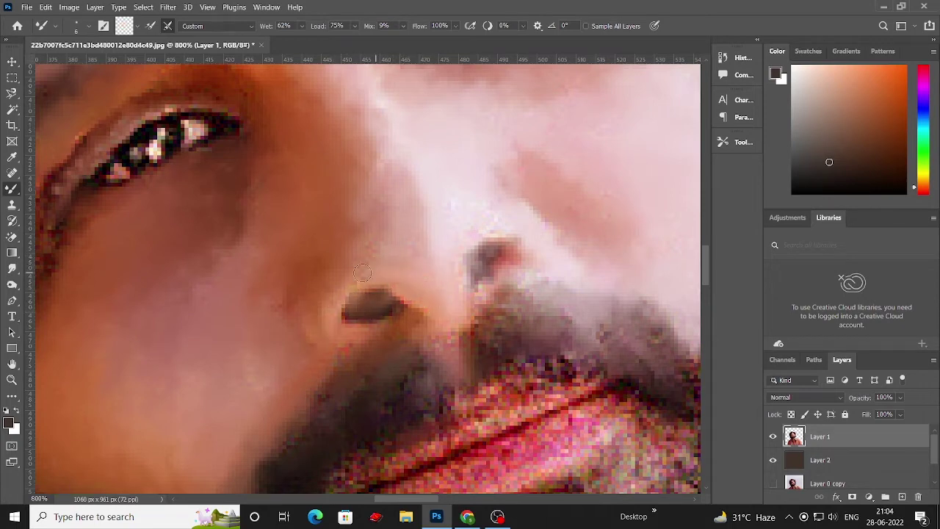
{"action": "scroll", "coordinate": [463, 278], "scroll_direction": "up", "scroll_amount": 2}
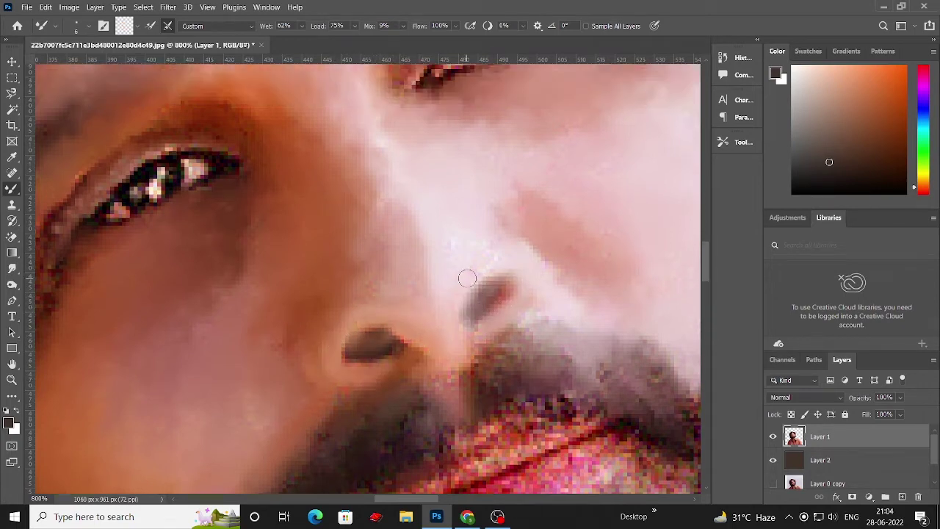
{"action": "scroll", "coordinate": [467, 278], "scroll_direction": "up", "scroll_amount": 4}
{"action": "scroll", "coordinate": [470, 196], "scroll_direction": "up", "scroll_amount": 4}
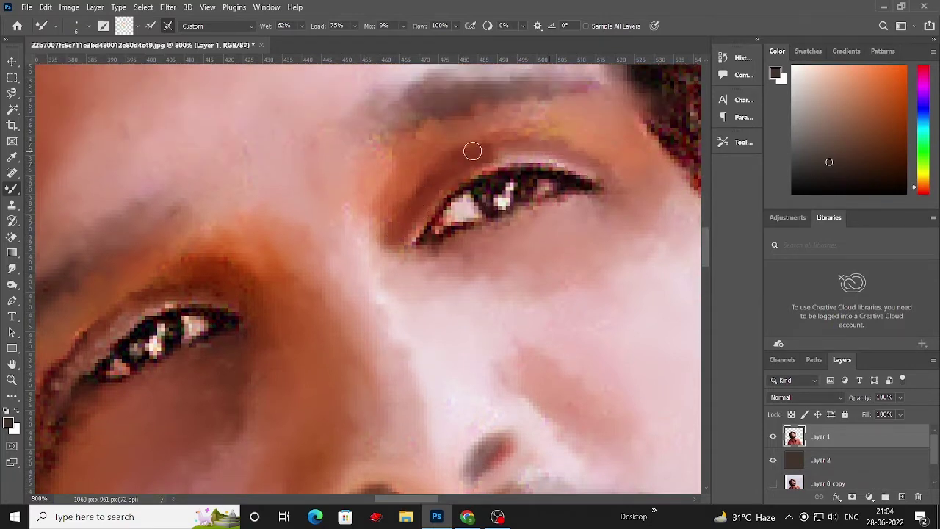
{"action": "scroll", "coordinate": [510, 169], "scroll_direction": "down", "scroll_amount": 1}
Smear the dark patch above the left eye, blend its lower lash line and dim the highlight
{"action": "left_click_drag", "start_coordinate": [509, 169], "coordinate": [304, 231]}
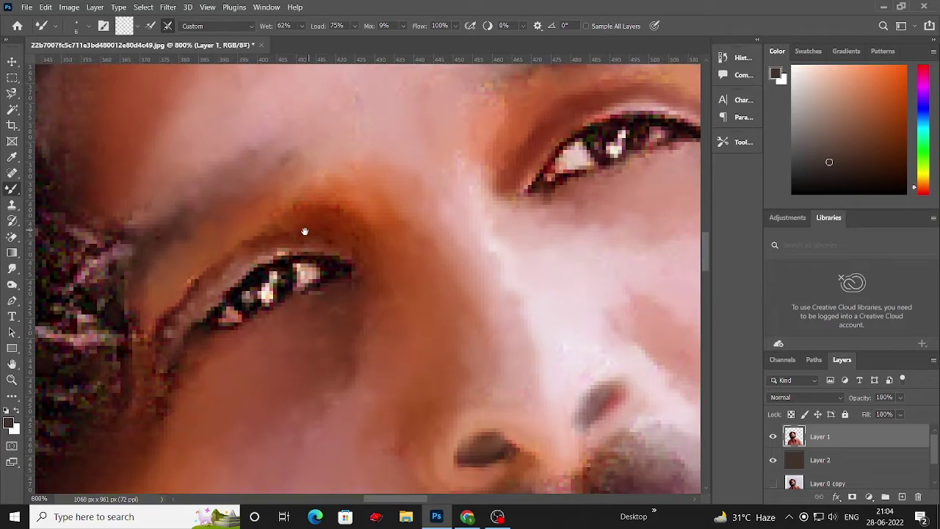
{"action": "left_click_drag", "start_coordinate": [362, 218], "coordinate": [270, 221]}
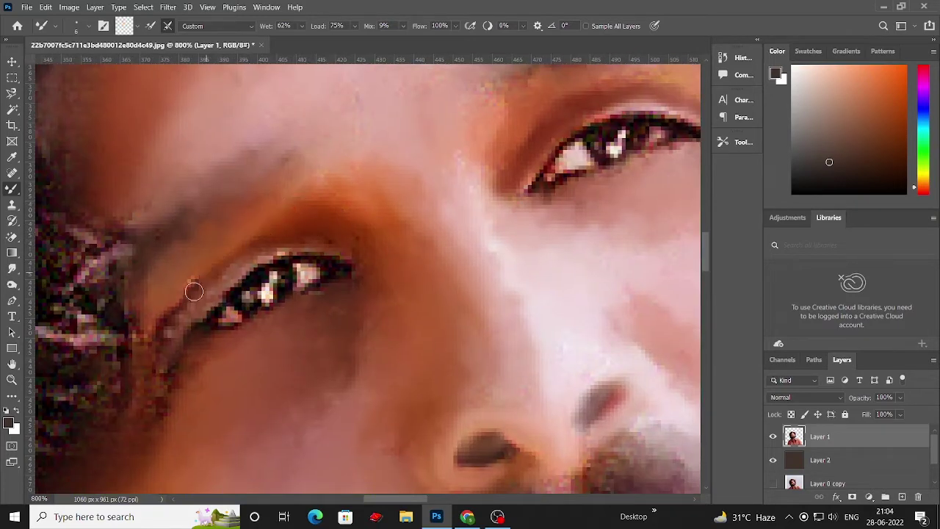
{"action": "mouse_move", "coordinate": [194, 291]}
{"action": "left_mouse_down"}
{"action": "mouse_move", "coordinate": [184, 301]}
{"action": "mouse_move", "coordinate": [227, 275]}
{"action": "mouse_move", "coordinate": [213, 304]}
{"action": "left_mouse_up"}
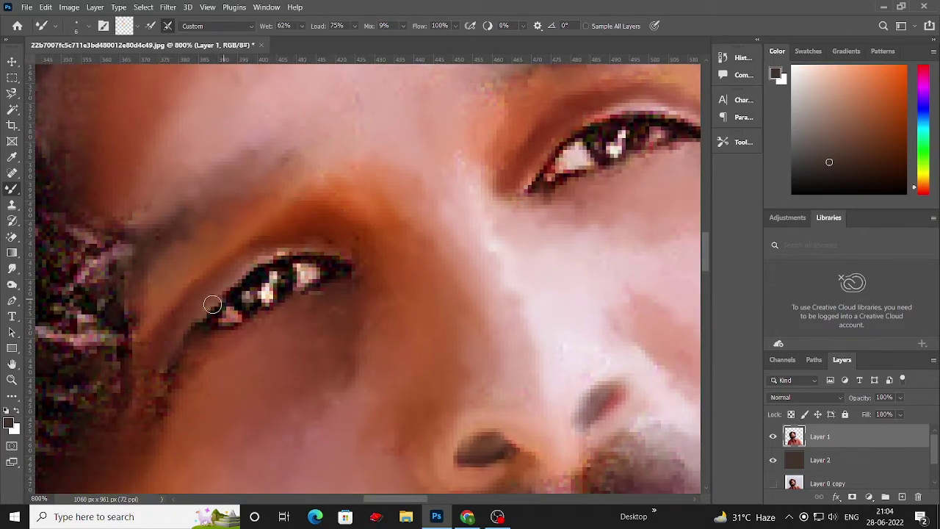
{"action": "scroll", "coordinate": [300, 272], "scroll_direction": "down", "scroll_amount": 2}
{"action": "scroll", "coordinate": [147, 342], "scroll_direction": "up", "scroll_amount": 2}
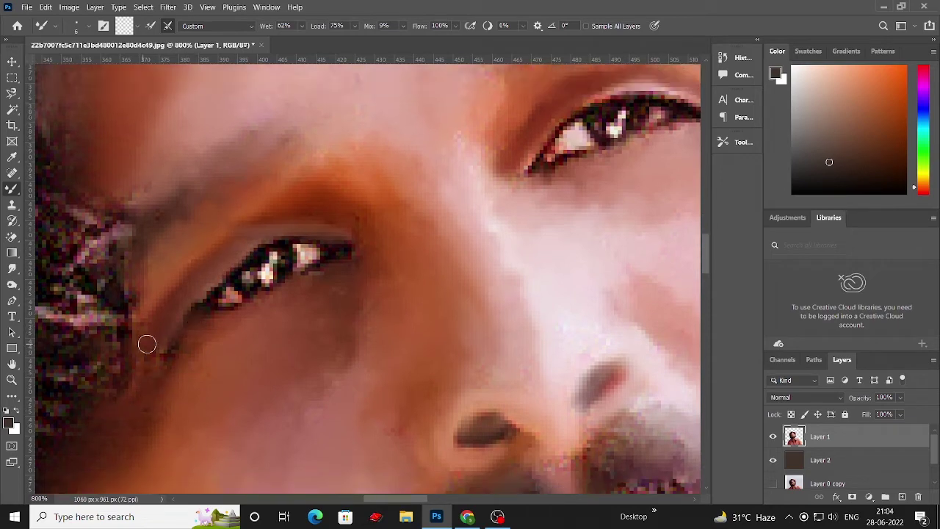
{"action": "mouse_move", "coordinate": [303, 274]}
{"action": "left_mouse_down"}
{"action": "mouse_move", "coordinate": [335, 271]}
{"action": "mouse_move", "coordinate": [255, 286]}
{"action": "left_mouse_up"}
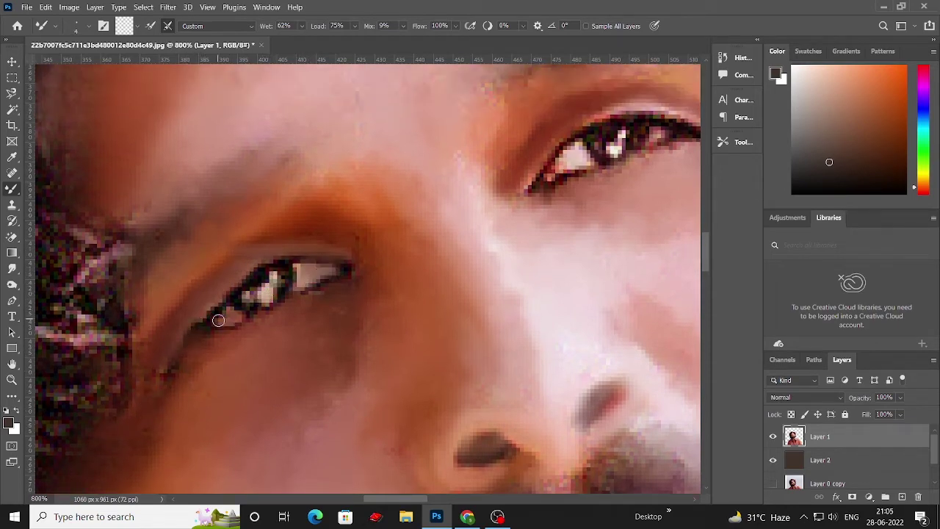
{"action": "left_click_drag", "start_coordinate": [267, 272], "coordinate": [245, 315]}
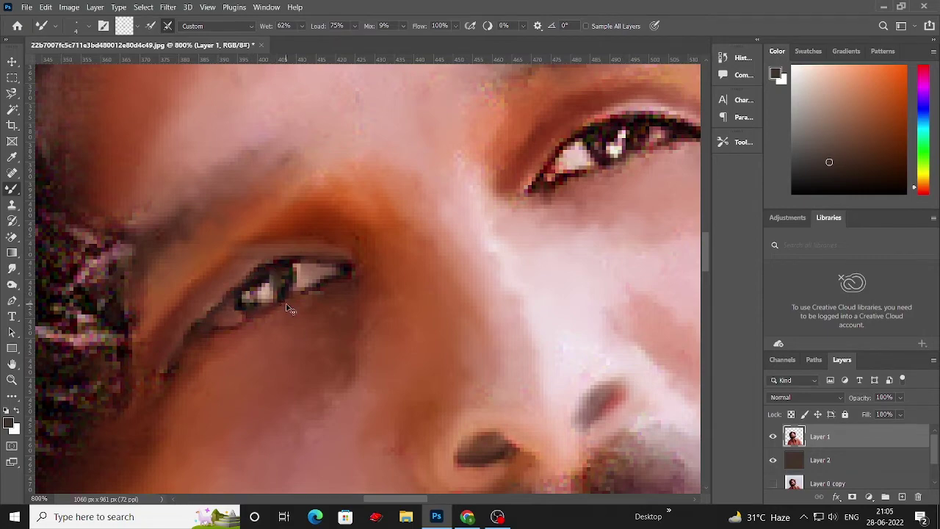
{"action": "scroll", "coordinate": [290, 308], "scroll_direction": "down", "scroll_amount": 5}
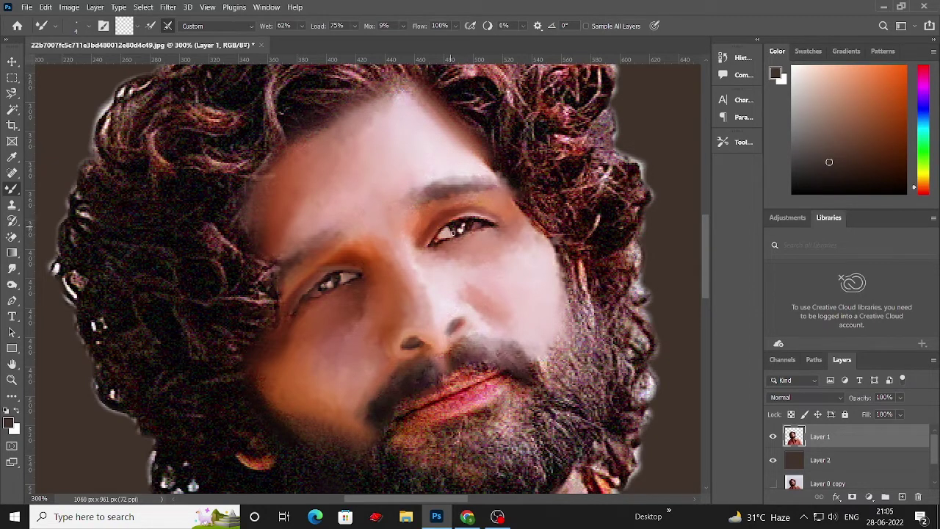
Scroll around the portrait to inspect the blended pink lips and overall painted result
{"action": "scroll", "coordinate": [455, 235], "scroll_direction": "up", "scroll_amount": 1}
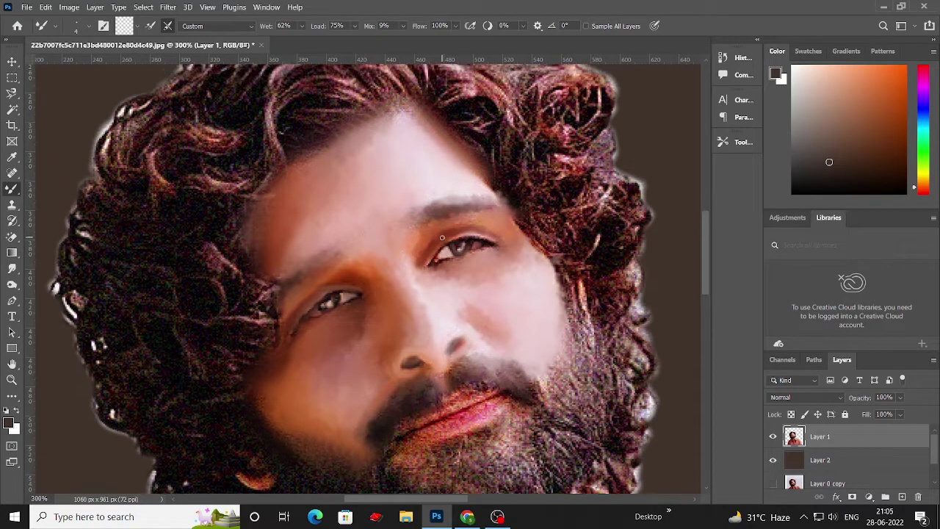
{"action": "scroll", "coordinate": [436, 246], "scroll_direction": "up", "scroll_amount": 1}
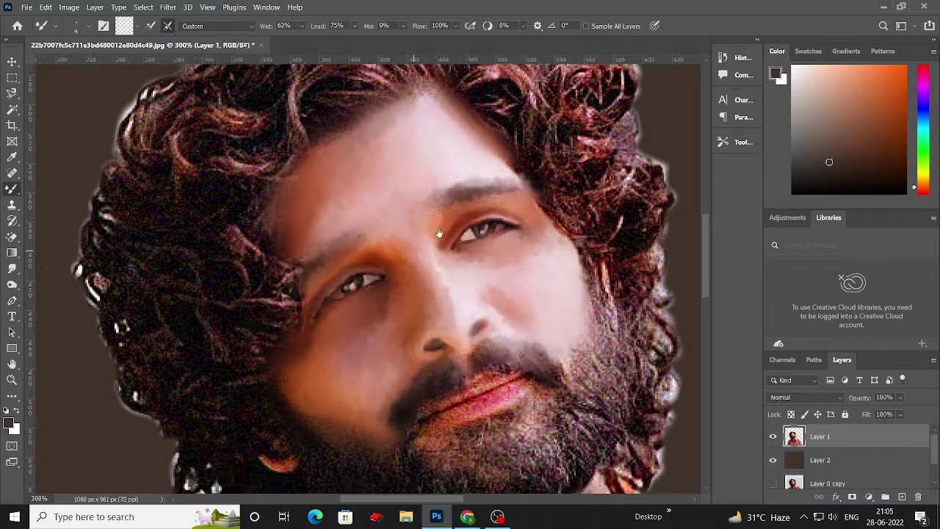
{"action": "scroll", "coordinate": [440, 242], "scroll_direction": "down", "scroll_amount": 5}
{"action": "scroll", "coordinate": [456, 227], "scroll_direction": "left", "scroll_amount": 8}
{"action": "scroll", "coordinate": [434, 246], "scroll_direction": "up", "scroll_amount": 2}
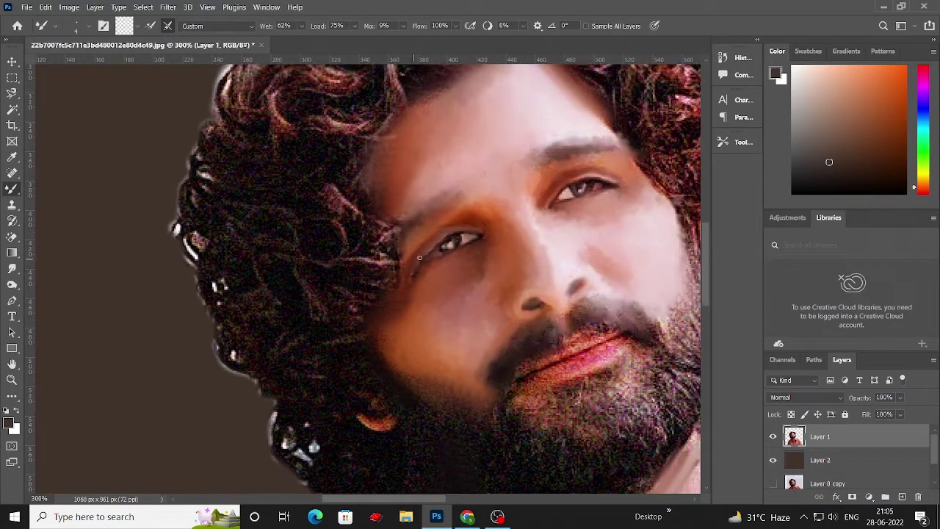
{"action": "scroll", "coordinate": [400, 313], "scroll_direction": "down", "scroll_amount": 3}
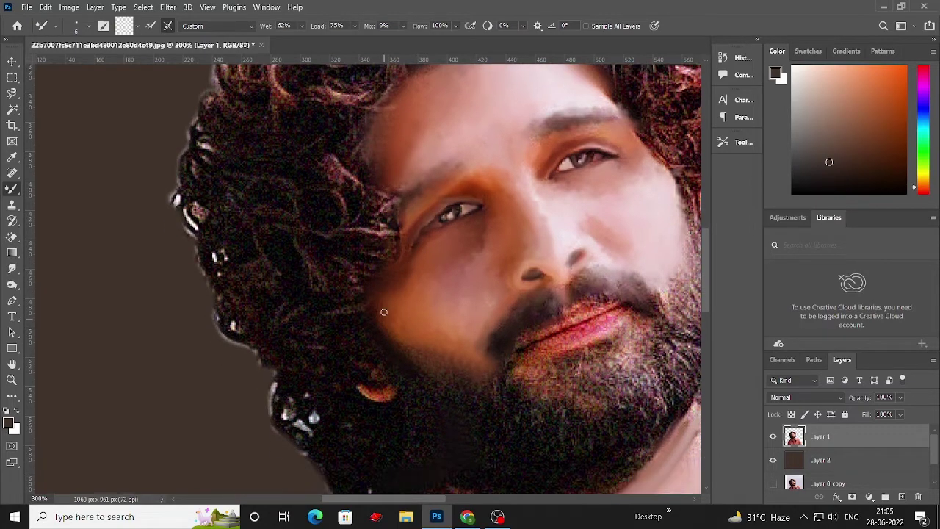
{"action": "scroll", "coordinate": [410, 337], "scroll_direction": "down", "scroll_amount": 4}
{"action": "scroll", "coordinate": [450, 315], "scroll_direction": "up", "scroll_amount": 2}
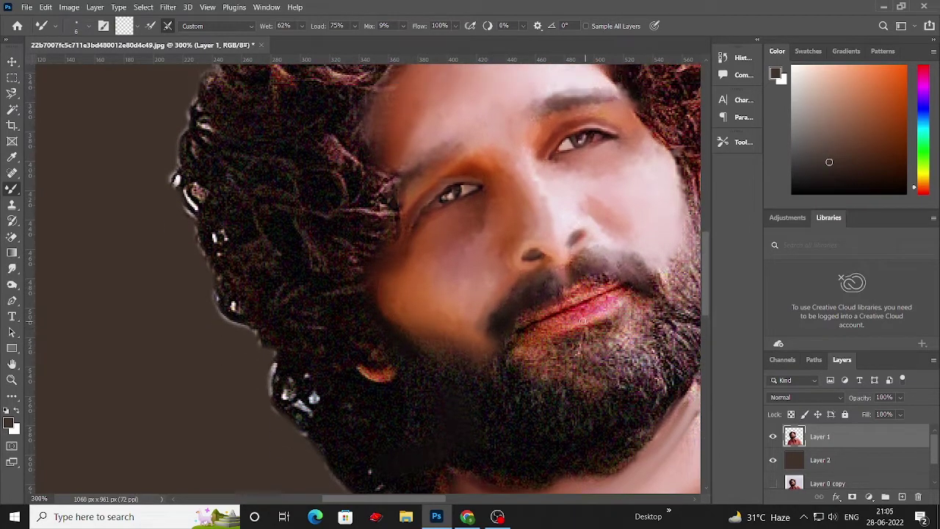
{"action": "scroll", "coordinate": [451, 294], "scroll_direction": "right", "scroll_amount": 6}
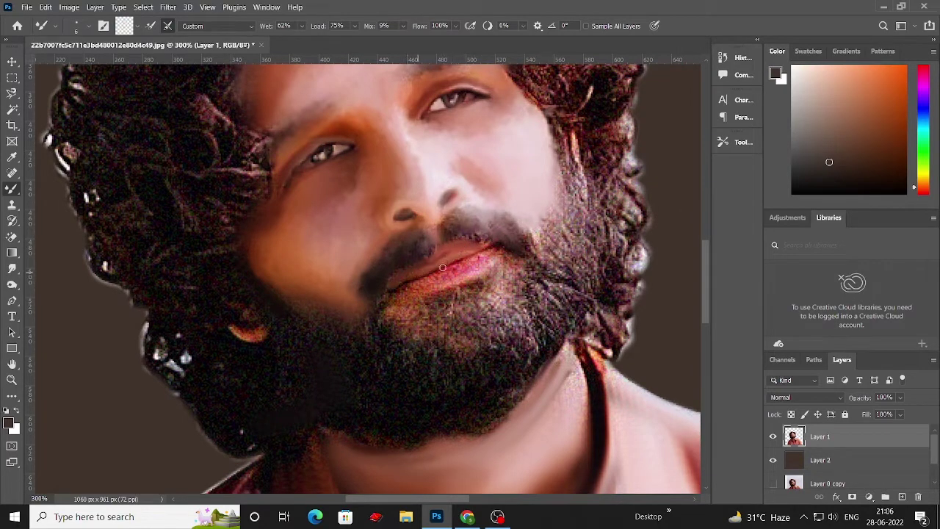
{"action": "scroll", "coordinate": [443, 268], "scroll_direction": "down", "scroll_amount": 3}
{"action": "scroll", "coordinate": [436, 255], "scroll_direction": "down", "scroll_amount": 2}
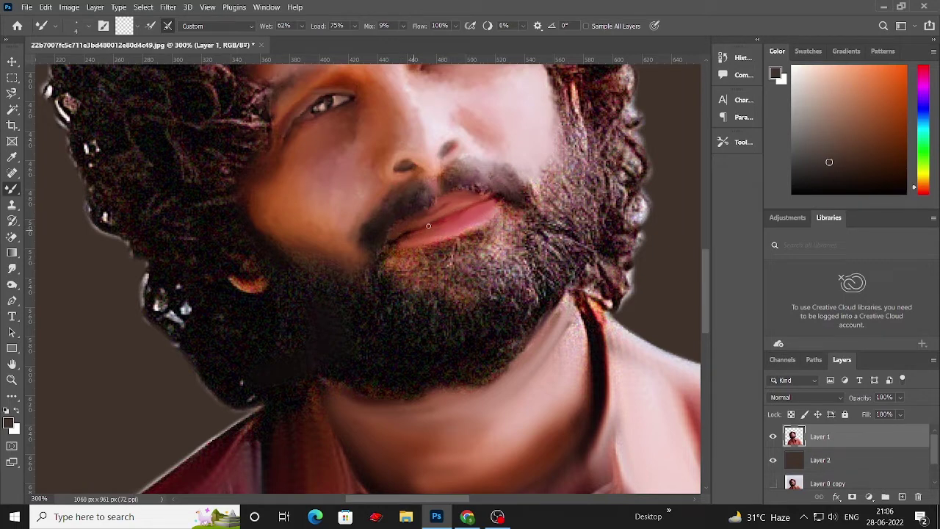
{"action": "scroll", "coordinate": [424, 242], "scroll_direction": "up", "scroll_amount": 2}
{"action": "scroll", "coordinate": [411, 308], "scroll_direction": "up", "scroll_amount": 3}
{"action": "scroll", "coordinate": [439, 333], "scroll_direction": "up", "scroll_amount": 1}
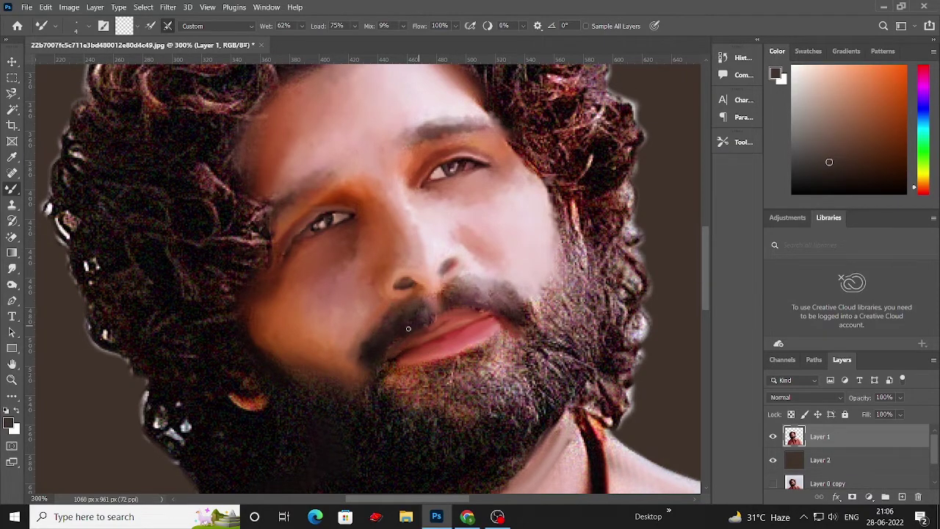
{"action": "scroll", "coordinate": [396, 339], "scroll_direction": "down", "scroll_amount": 2}
{"action": "scroll", "coordinate": [350, 308], "scroll_direction": "down", "scroll_amount": 2}
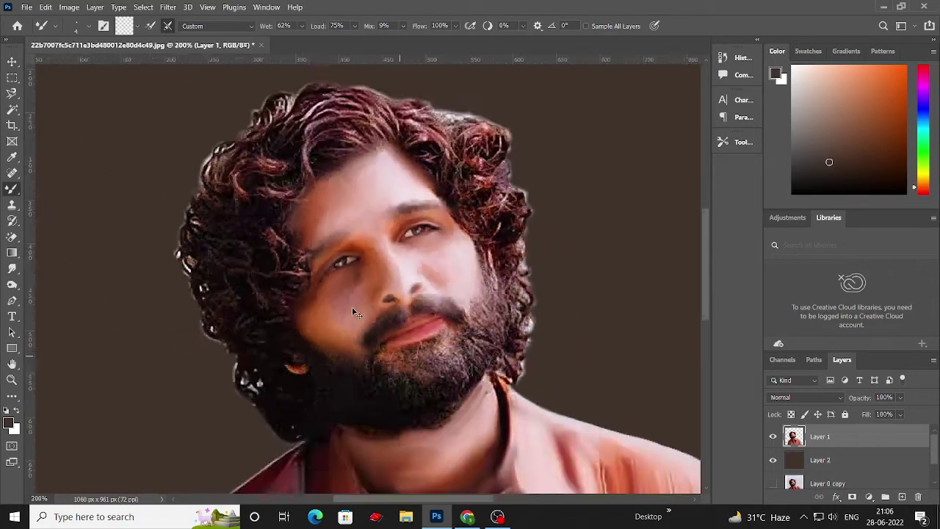
{"action": "scroll", "coordinate": [351, 308], "scroll_direction": "down", "scroll_amount": 2}
Open Brush Settings and show the Brushes preset library beside the portrait
{"action": "left_click", "coordinate": [104, 25]}
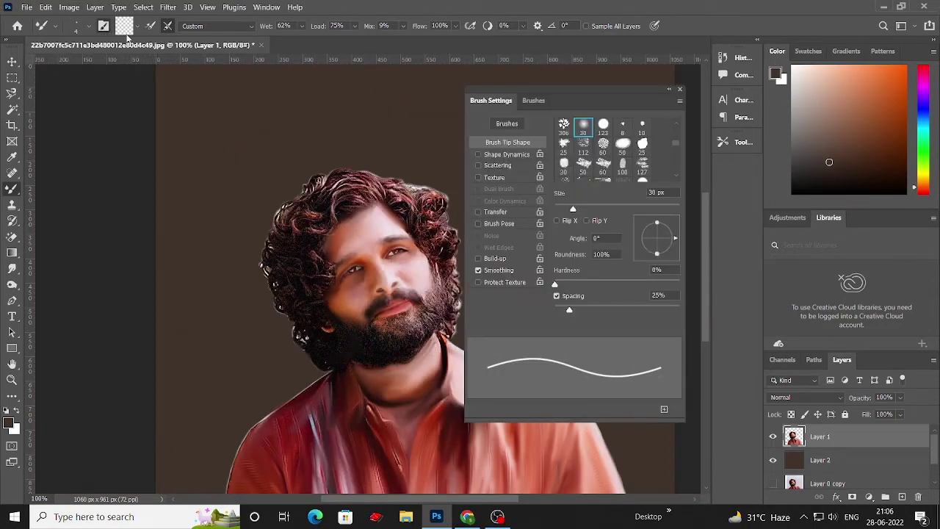
{"action": "left_click", "coordinate": [534, 100]}
{"action": "scroll", "coordinate": [611, 247], "scroll_direction": "down", "scroll_amount": 5}
{"action": "scroll", "coordinate": [606, 235], "scroll_direction": "up", "scroll_amount": 5}
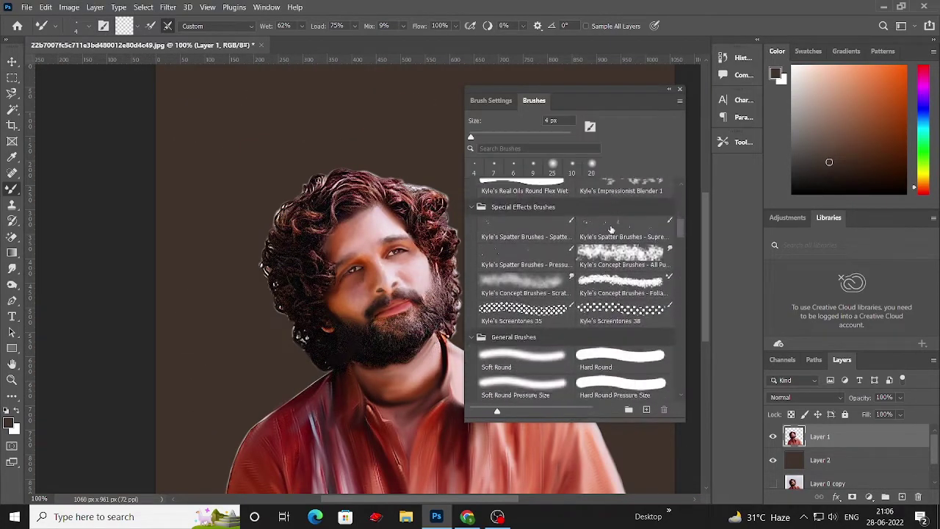
{"action": "scroll", "coordinate": [602, 227], "scroll_direction": "down", "scroll_amount": 5}
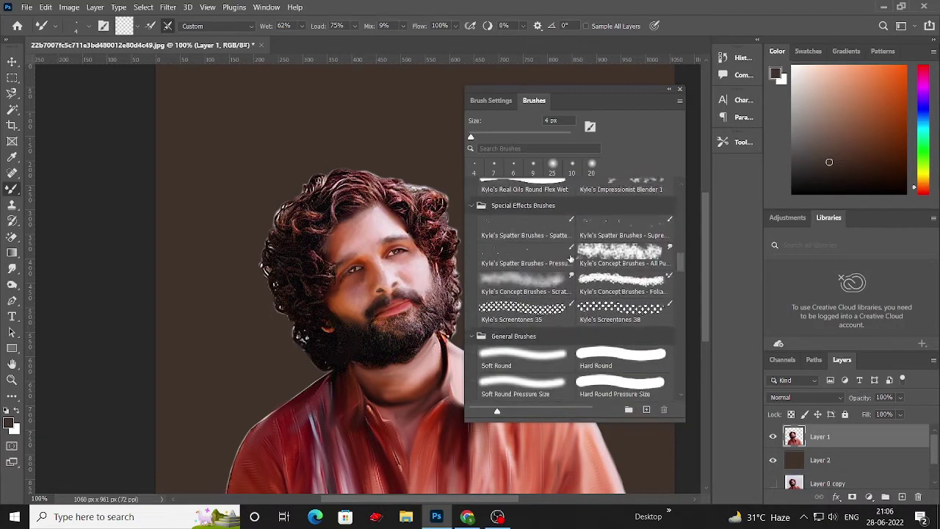
{"action": "scroll", "coordinate": [573, 254], "scroll_direction": "up", "scroll_amount": 5}
{"action": "scroll", "coordinate": [572, 254], "scroll_direction": "down", "scroll_amount": 3}
Scroll through the brush preset groups, then switch to the Spot Healing Brush
{"action": "scroll", "coordinate": [573, 252], "scroll_direction": "down", "scroll_amount": 3}
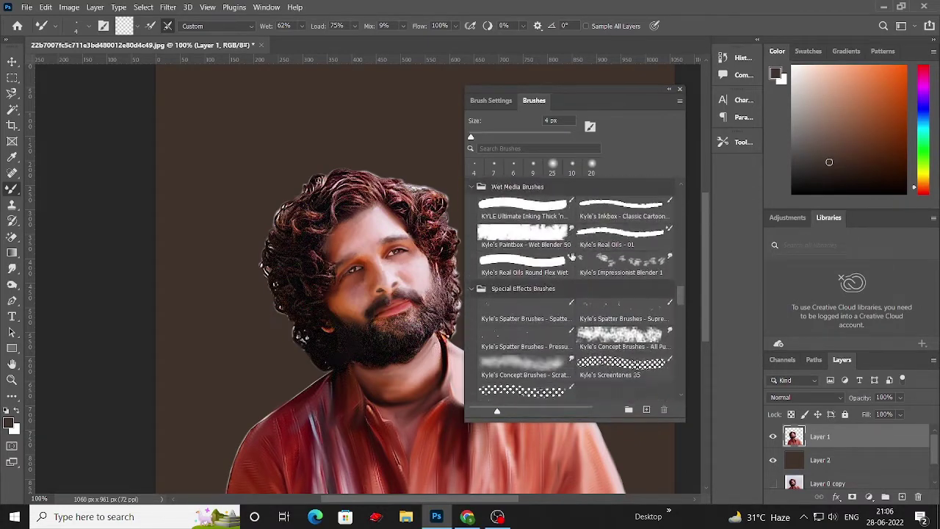
{"action": "scroll", "coordinate": [573, 252], "scroll_direction": "down", "scroll_amount": 3}
{"action": "scroll", "coordinate": [574, 253], "scroll_direction": "down", "scroll_amount": 3}
{"action": "scroll", "coordinate": [577, 259], "scroll_direction": "up", "scroll_amount": 10}
{"action": "scroll", "coordinate": [587, 294], "scroll_direction": "down", "scroll_amount": 3}
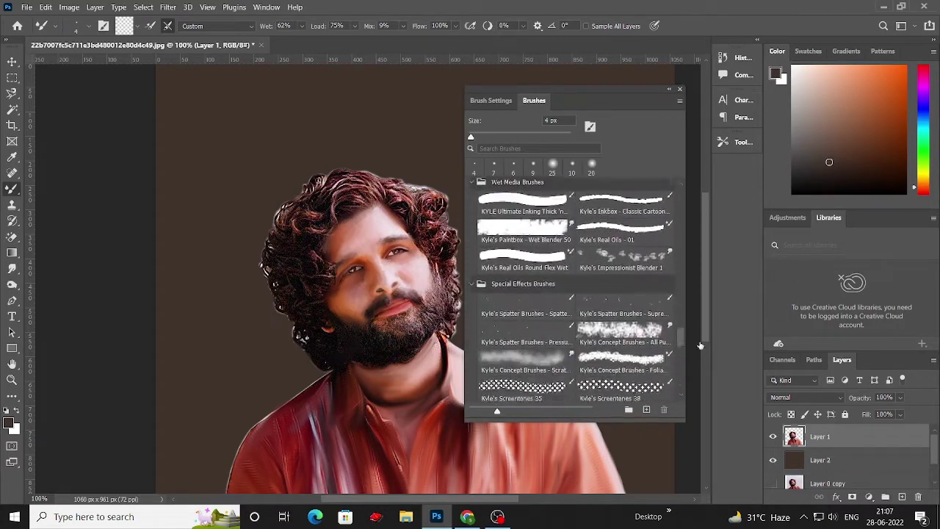
{"action": "scroll", "coordinate": [678, 352], "scroll_direction": "down", "scroll_amount": 3}
{"action": "scroll", "coordinate": [671, 384], "scroll_direction": "up", "scroll_amount": 3}
{"action": "scroll", "coordinate": [671, 384], "scroll_direction": "down", "scroll_amount": 5}
{"action": "scroll", "coordinate": [661, 294], "scroll_direction": "up", "scroll_amount": 5}
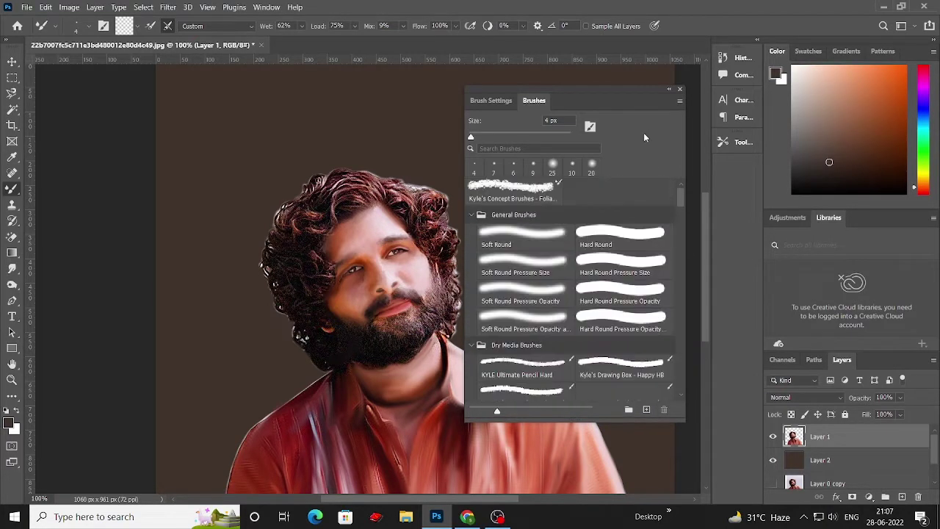
{"action": "scroll", "coordinate": [368, 220], "scroll_direction": "up", "scroll_amount": 1}
{"action": "right_click", "coordinate": [12, 173]}
{"action": "left_click", "coordinate": [33, 176]}
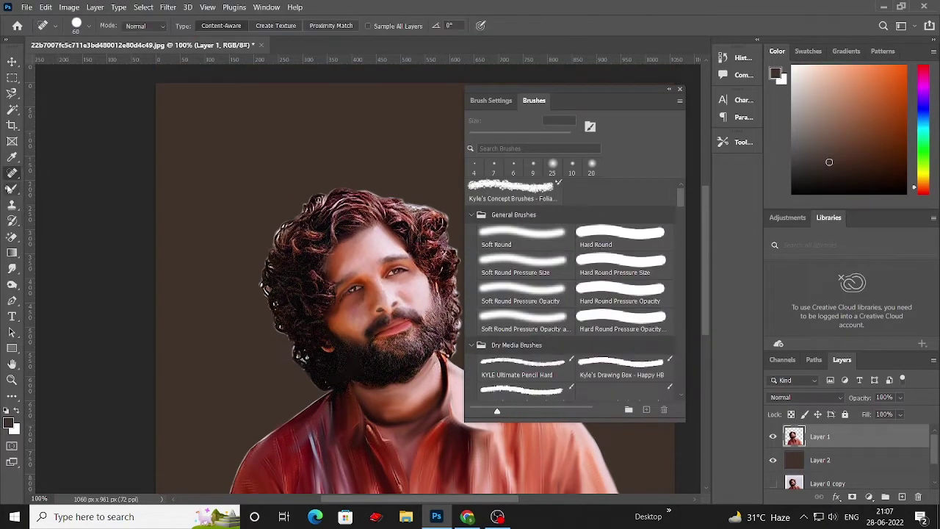
Switch to the Brush tool and browse the bristle presets in the brush picker
{"action": "left_click", "coordinate": [11, 188]}
{"action": "left_click", "coordinate": [105, 26]}
{"action": "left_click", "coordinate": [89, 27]}
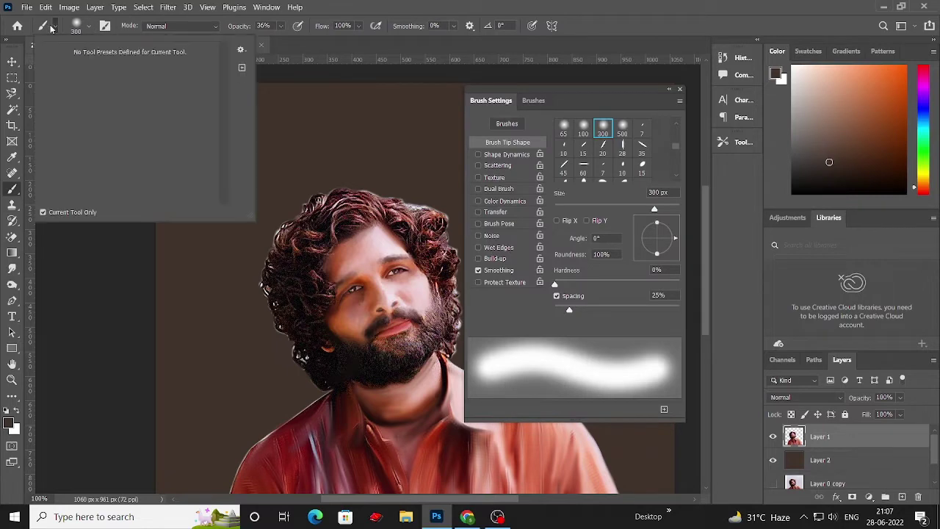
{"action": "scroll", "coordinate": [90, 245], "scroll_direction": "down", "scroll_amount": 3}
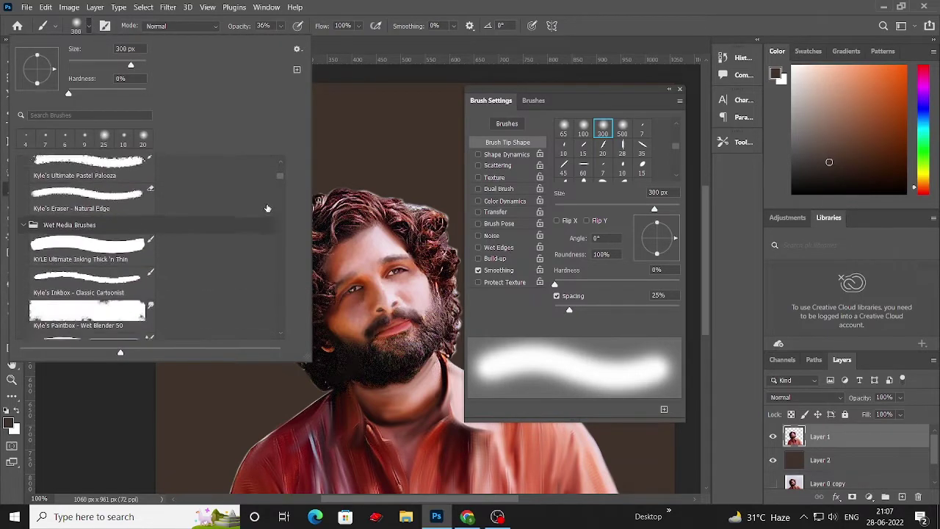
{"action": "scroll", "coordinate": [278, 201], "scroll_direction": "down", "scroll_amount": 3}
{"action": "scroll", "coordinate": [277, 202], "scroll_direction": "down", "scroll_amount": 3}
{"action": "scroll", "coordinate": [286, 205], "scroll_direction": "down", "scroll_amount": 3}
{"action": "left_click_drag", "start_coordinate": [294, 206], "coordinate": [281, 230]}
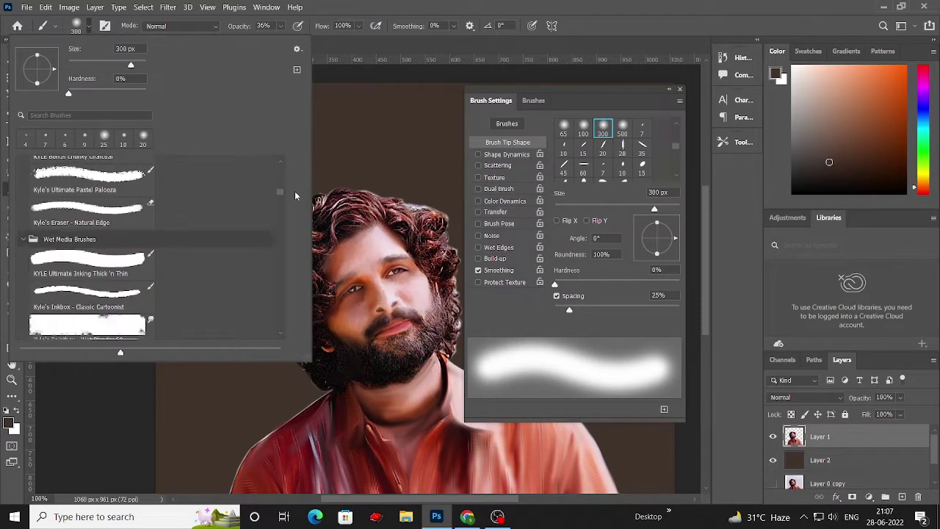
{"action": "scroll", "coordinate": [192, 237], "scroll_direction": "up", "scroll_amount": 2}
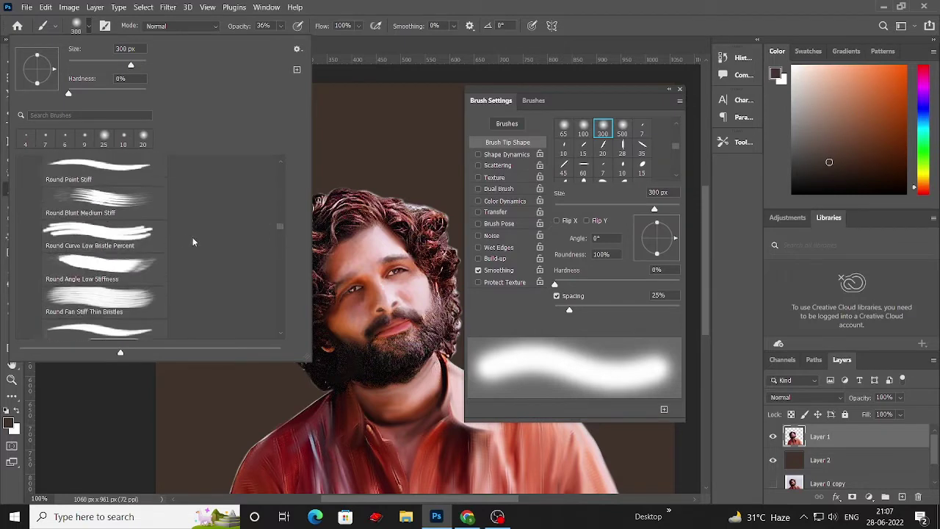
Try the Round Blunt Medium Stiff, Round Fan Stiff Thin Bristles and Flat Blunt Short Stiff presets
{"action": "left_click", "coordinate": [132, 253]}
{"action": "scroll", "coordinate": [97, 323], "scroll_direction": "down", "scroll_amount": 3}
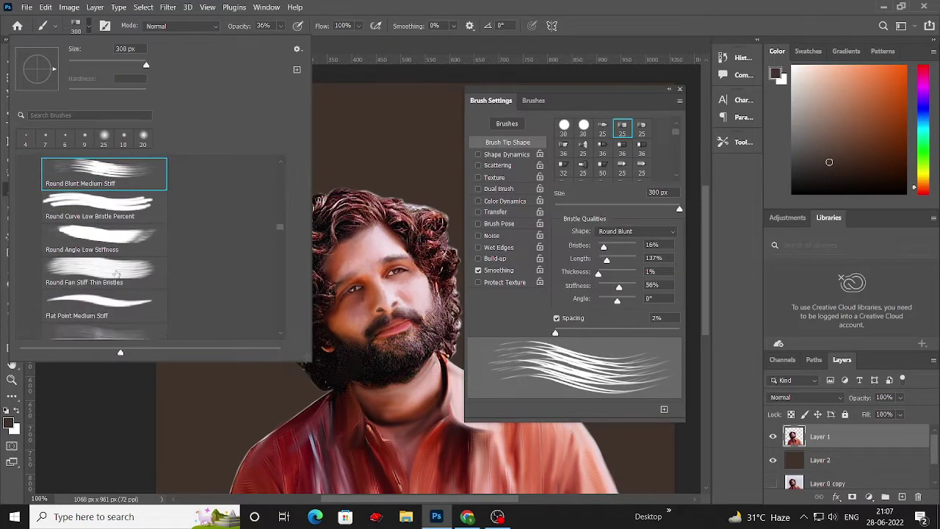
{"action": "left_click", "coordinate": [103, 233]}
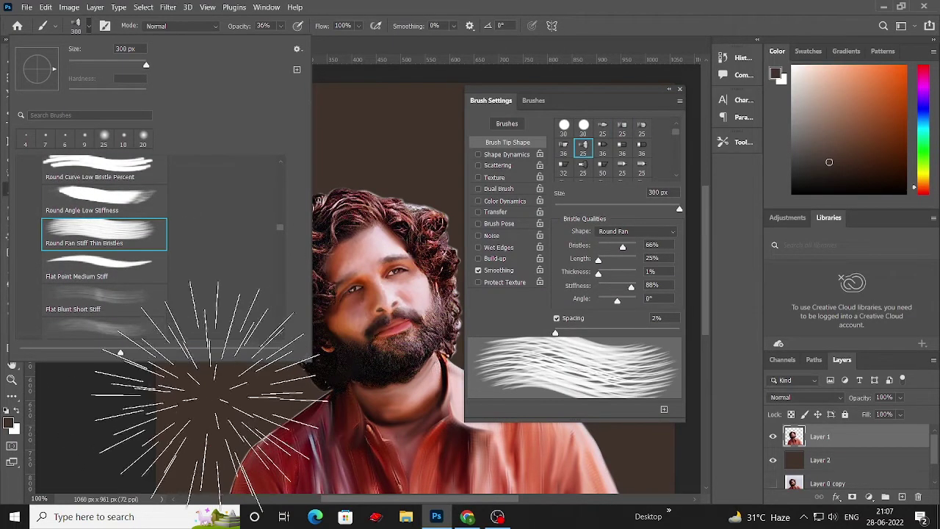
{"action": "scroll", "coordinate": [116, 239], "scroll_direction": "down", "scroll_amount": 1}
{"action": "left_click", "coordinate": [106, 262]}
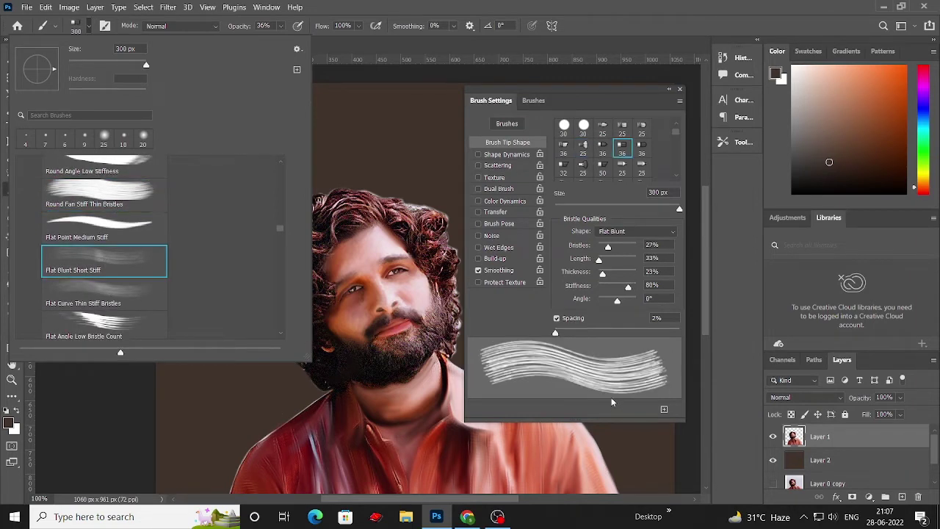
Set spacing to 1%, bristles to 12%, lower stiffness and angle to -127°
{"action": "mouse_move", "coordinate": [566, 331]}
{"action": "left_mouse_down"}
{"action": "mouse_move", "coordinate": [581, 332]}
{"action": "mouse_move", "coordinate": [543, 330]}
{"action": "mouse_move", "coordinate": [555, 332]}
{"action": "left_mouse_up"}
{"action": "left_click_drag", "start_coordinate": [605, 248], "coordinate": [602, 247]}
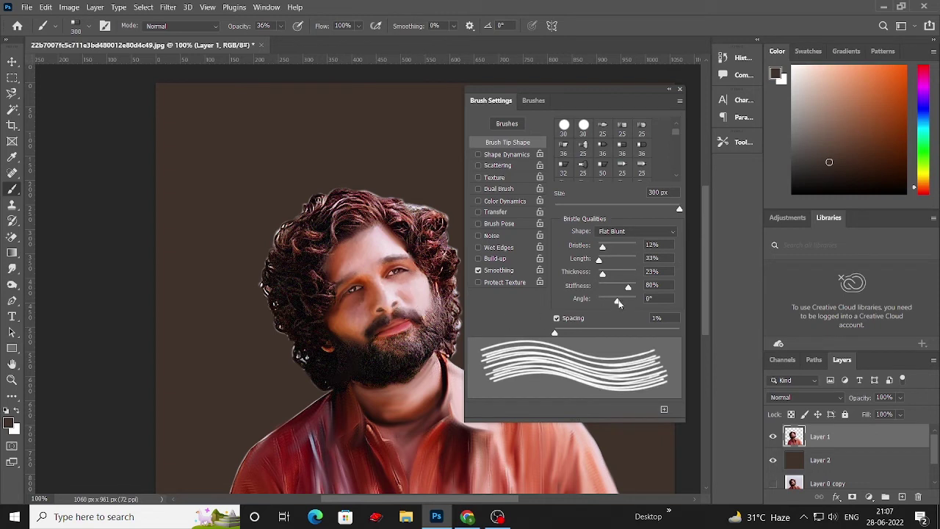
{"action": "left_click_drag", "start_coordinate": [621, 289], "coordinate": [613, 288]}
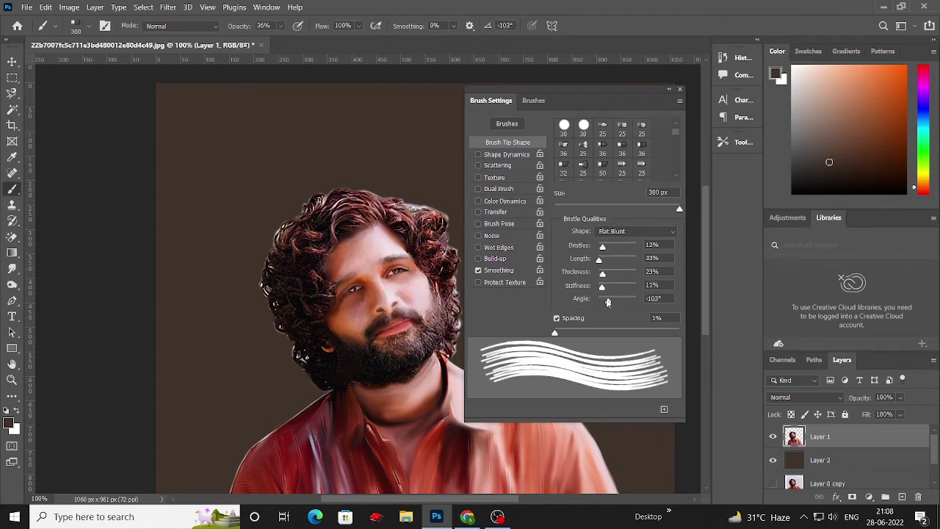
{"action": "left_click_drag", "start_coordinate": [607, 301], "coordinate": [604, 301]}
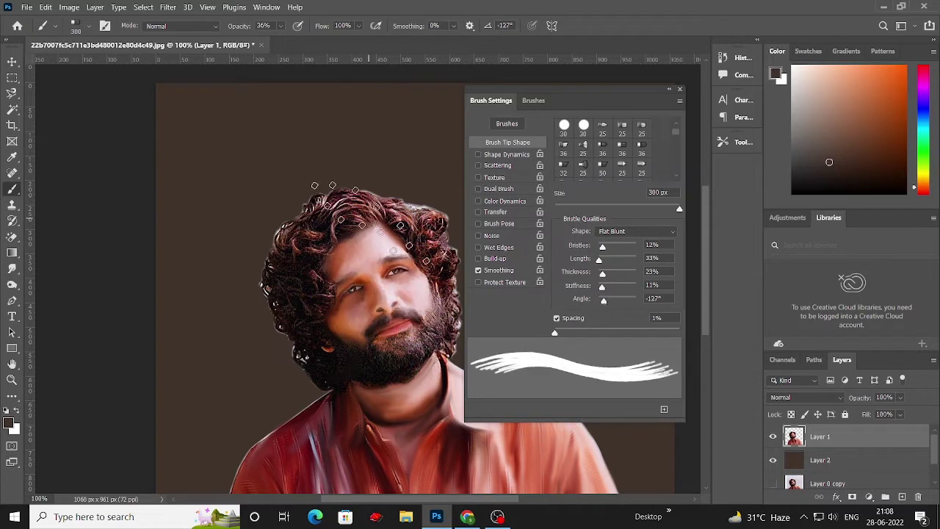
Reselect the Round Fan Stiff Thin Bristles brush and shrink it to 35 px
{"action": "scroll", "coordinate": [615, 154], "scroll_direction": "down", "scroll_amount": 2}
{"action": "scroll", "coordinate": [616, 155], "scroll_direction": "down", "scroll_amount": 2}
{"action": "scroll", "coordinate": [615, 154], "scroll_direction": "down", "scroll_amount": 2}
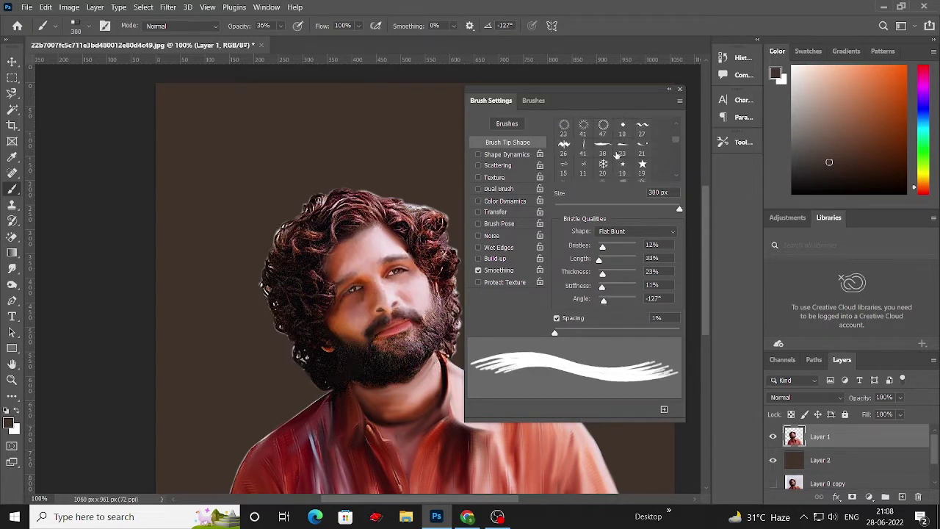
{"action": "scroll", "coordinate": [616, 154], "scroll_direction": "down", "scroll_amount": 2}
{"action": "scroll", "coordinate": [618, 162], "scroll_direction": "down", "scroll_amount": 2}
{"action": "scroll", "coordinate": [622, 170], "scroll_direction": "down", "scroll_amount": 2}
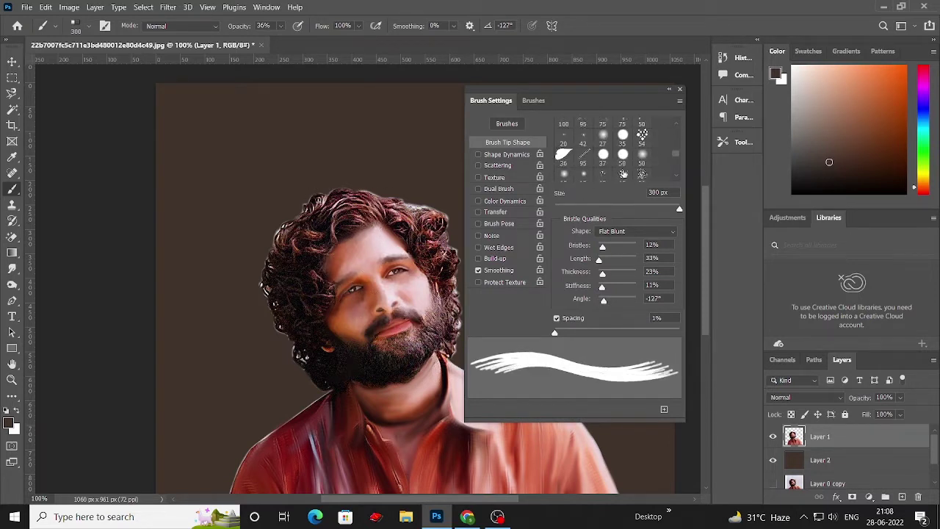
{"action": "right_click", "coordinate": [19, 194]}
{"action": "left_click", "coordinate": [88, 26]}
{"action": "left_click", "coordinate": [144, 200]}
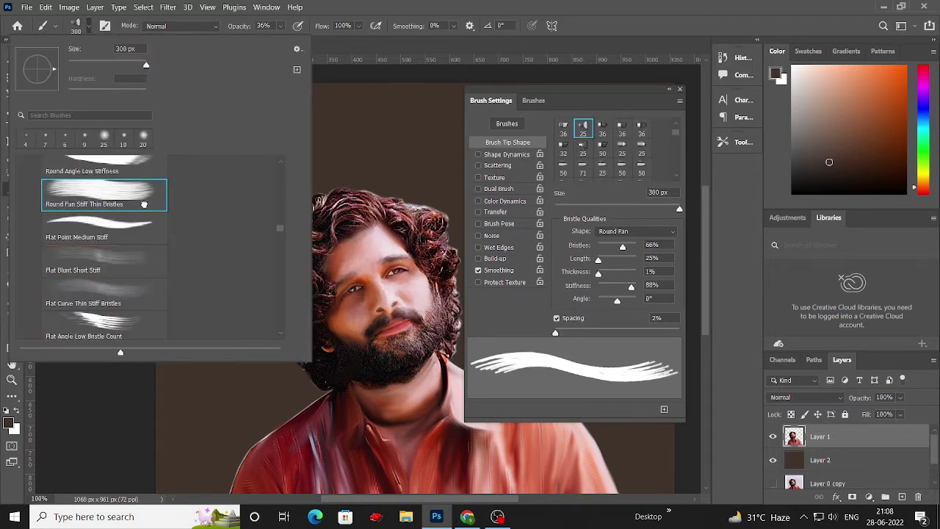
{"action": "left_click_drag", "start_coordinate": [678, 212], "coordinate": [592, 209]}
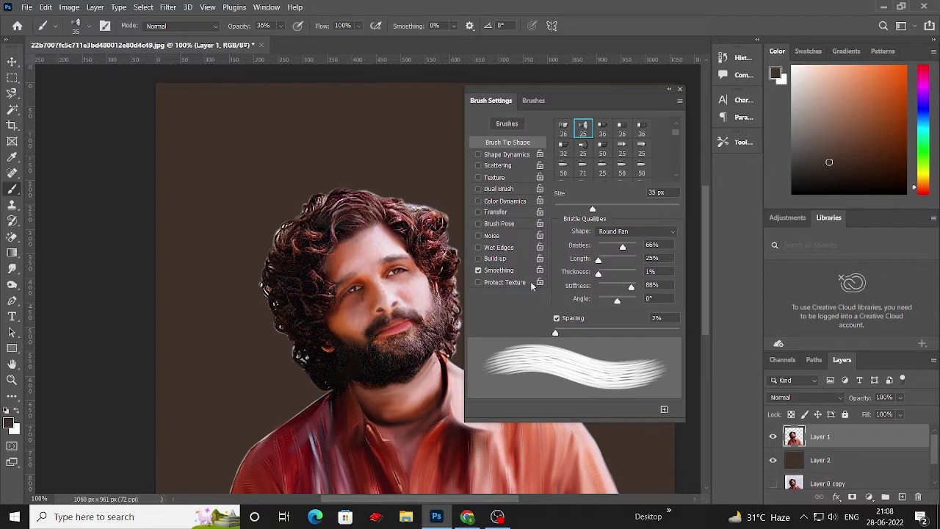
Return to the Mixer Brush with a small 4 px round tip
{"action": "scroll", "coordinate": [368, 202], "scroll_direction": "up", "scroll_amount": 1}
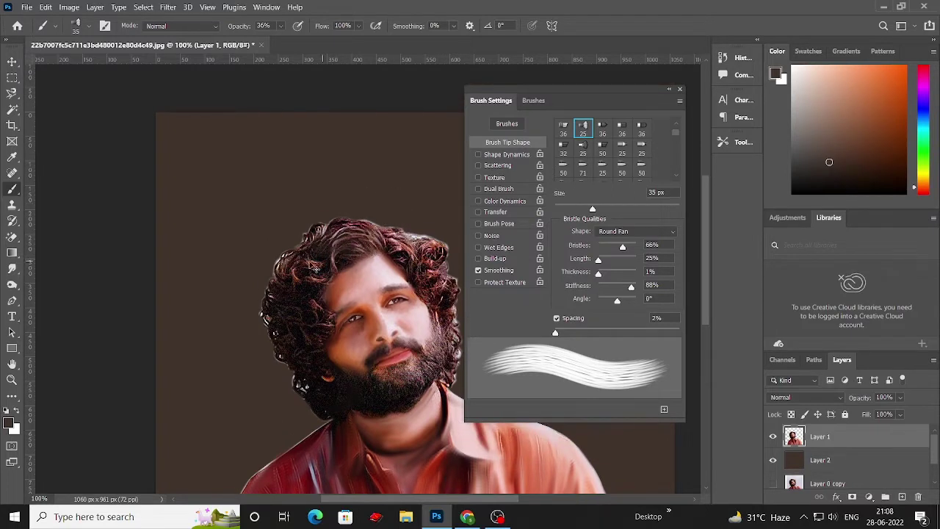
{"action": "right_click", "coordinate": [12, 189]}
{"action": "left_click", "coordinate": [73, 222]}
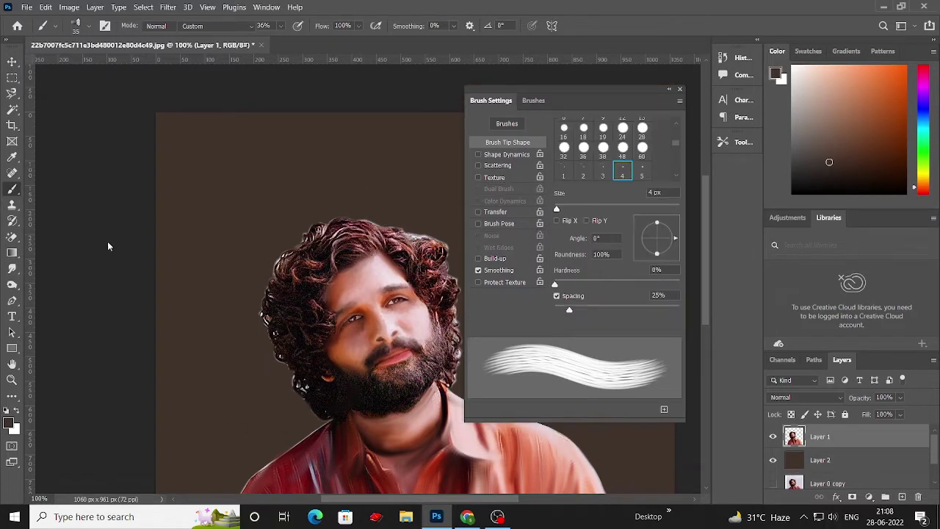
{"action": "left_click", "coordinate": [104, 26]}
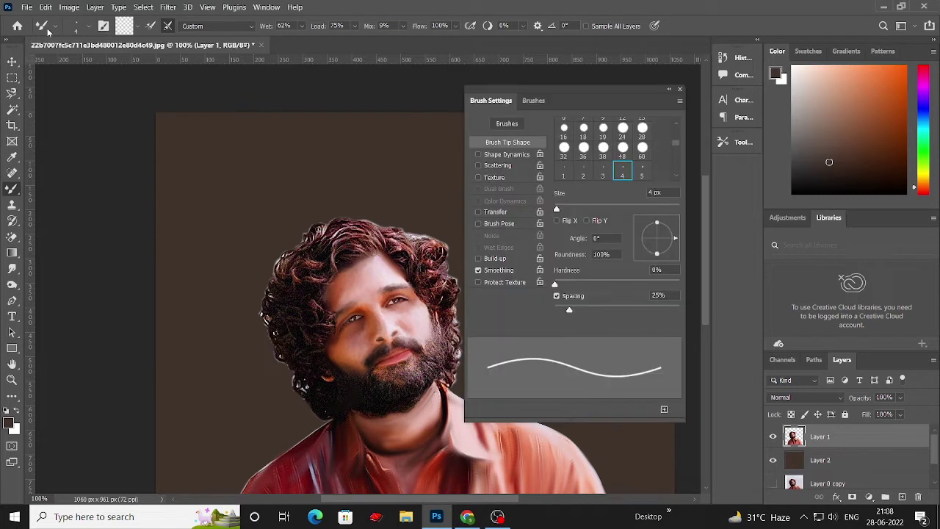
Choose the Stipple 19 pixels brush and close the preset list and brush settings panel
{"action": "left_click", "coordinate": [89, 26]}
{"action": "left_click", "coordinate": [120, 324]}
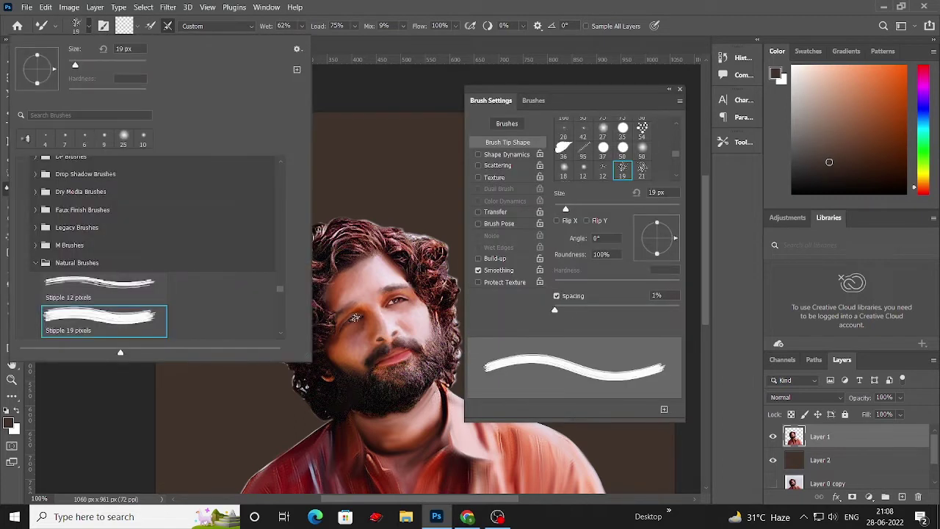
{"action": "scroll", "coordinate": [135, 304], "scroll_direction": "up", "scroll_amount": 1}
{"action": "left_click", "coordinate": [372, 249]}
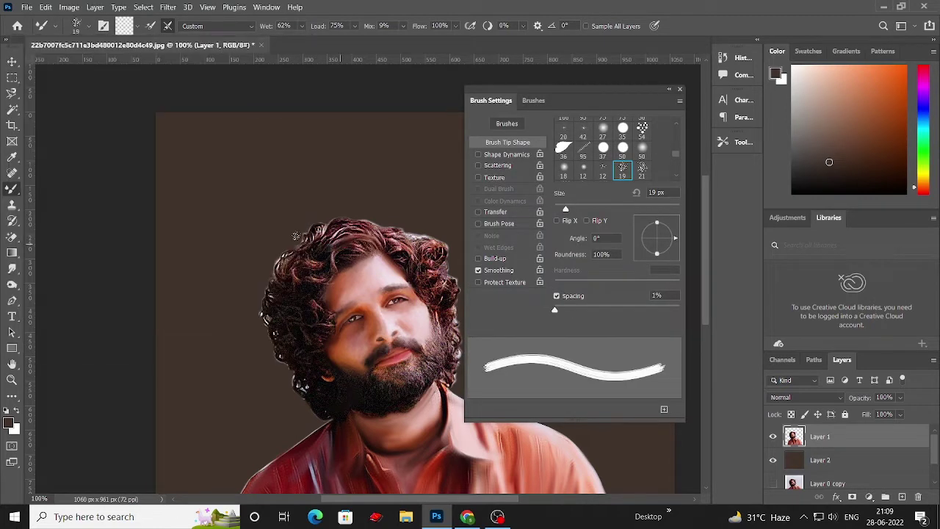
{"action": "scroll", "coordinate": [350, 261], "scroll_direction": "up", "scroll_amount": 2}
{"action": "left_click", "coordinate": [680, 89]}
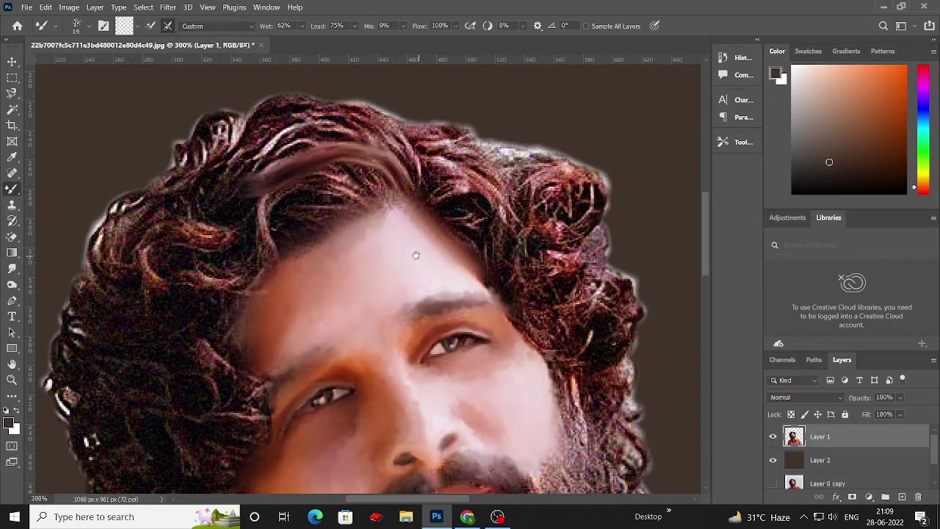
{"action": "scroll", "coordinate": [413, 252], "scroll_direction": "up", "scroll_amount": 2}
Smooth the top of the hair into broad painterly sweeps
{"action": "mouse_move", "coordinate": [441, 180]}
{"action": "left_mouse_down"}
{"action": "mouse_move", "coordinate": [455, 190]}
{"action": "mouse_move", "coordinate": [311, 151]}
{"action": "mouse_move", "coordinate": [294, 205]}
{"action": "mouse_move", "coordinate": [360, 188]}
{"action": "left_mouse_up"}
{"action": "scroll", "coordinate": [360, 187], "scroll_direction": "down", "scroll_amount": 1}
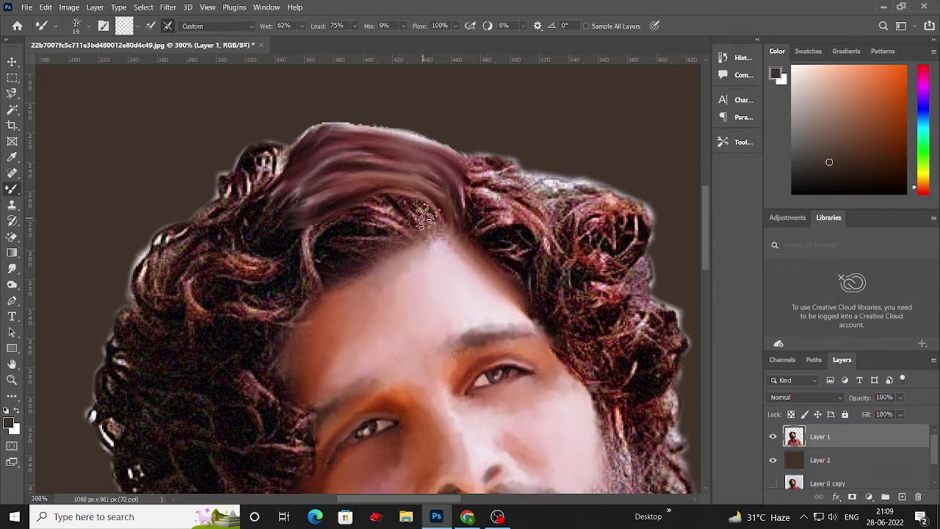
{"action": "mouse_move", "coordinate": [429, 221]}
{"action": "left_mouse_down"}
{"action": "mouse_move", "coordinate": [367, 220]}
{"action": "mouse_move", "coordinate": [294, 250]}
{"action": "mouse_move", "coordinate": [177, 257]}
{"action": "left_mouse_up"}
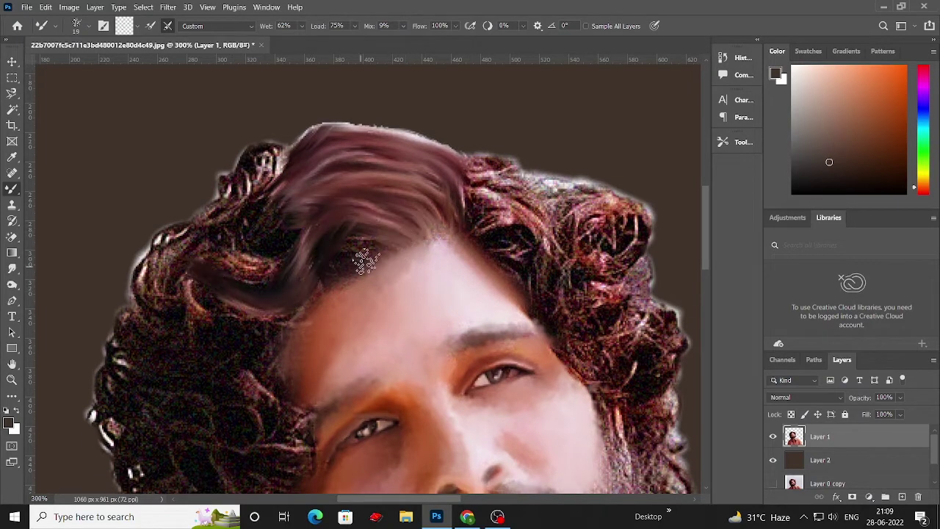
{"action": "scroll", "coordinate": [323, 242], "scroll_direction": "down", "scroll_amount": 2}
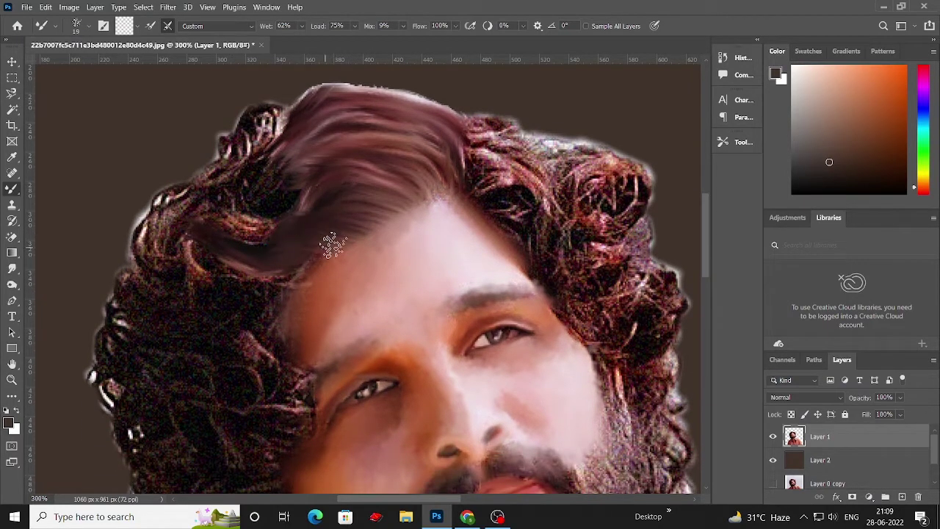
{"action": "scroll", "coordinate": [323, 221], "scroll_direction": "up", "scroll_amount": 1}
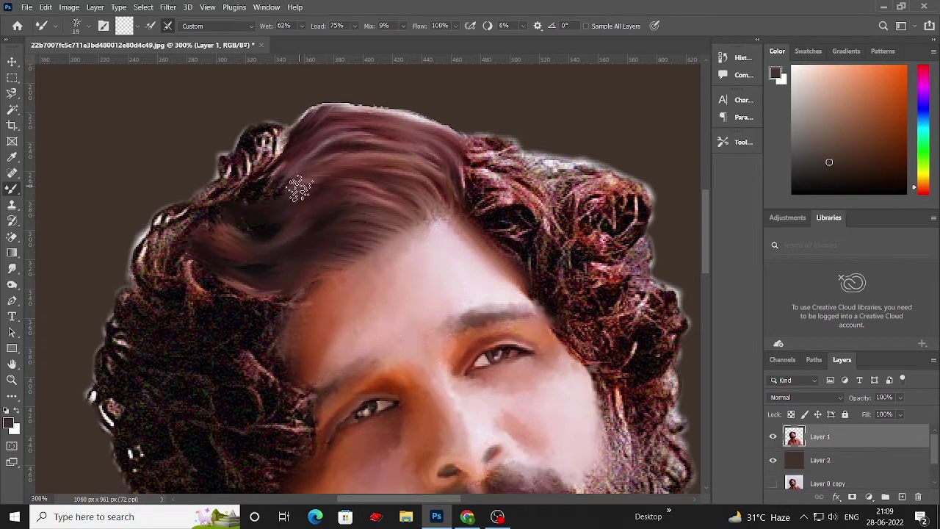
{"action": "scroll", "coordinate": [481, 231], "scroll_direction": "up", "scroll_amount": 3}
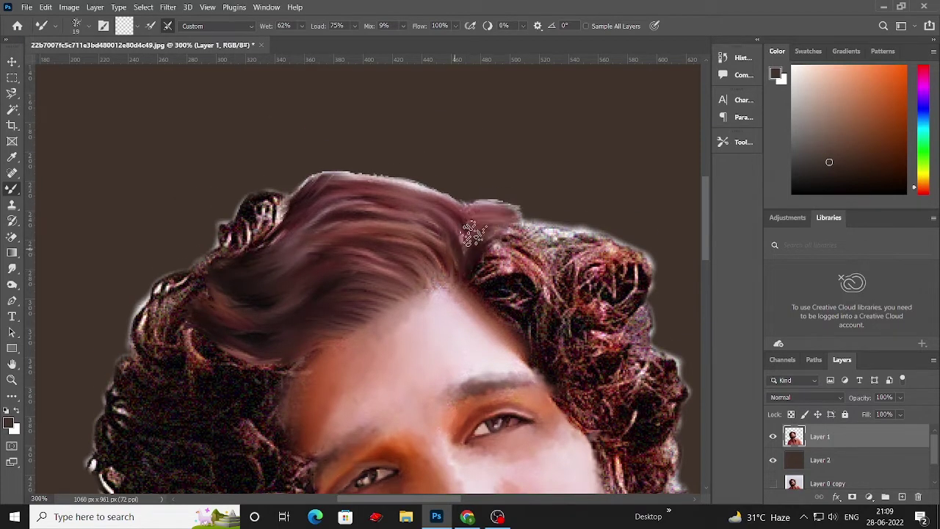
Blend the curls at the top-right of the head into soft waves
{"action": "mouse_move", "coordinate": [482, 229]}
{"action": "left_mouse_down"}
{"action": "mouse_move", "coordinate": [583, 235]}
{"action": "mouse_move", "coordinate": [426, 221]}
{"action": "left_mouse_up"}
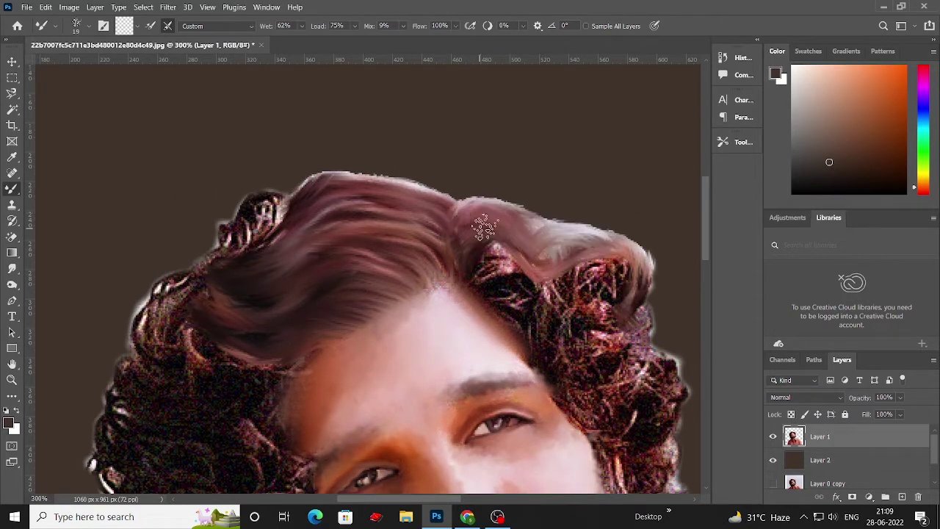
{"action": "scroll", "coordinate": [426, 221], "scroll_direction": "down", "scroll_amount": 1}
{"action": "left_click_drag", "start_coordinate": [461, 247], "coordinate": [525, 268]}
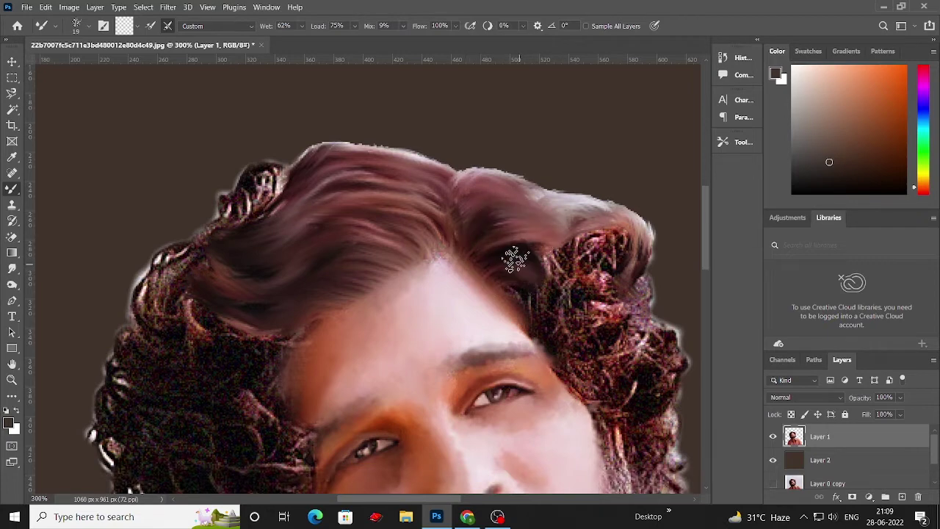
{"action": "scroll", "coordinate": [510, 256], "scroll_direction": "down", "scroll_amount": 1}
{"action": "left_click_drag", "start_coordinate": [446, 231], "coordinate": [389, 210]}
{"action": "scroll", "coordinate": [472, 194], "scroll_direction": "down", "scroll_amount": 2}
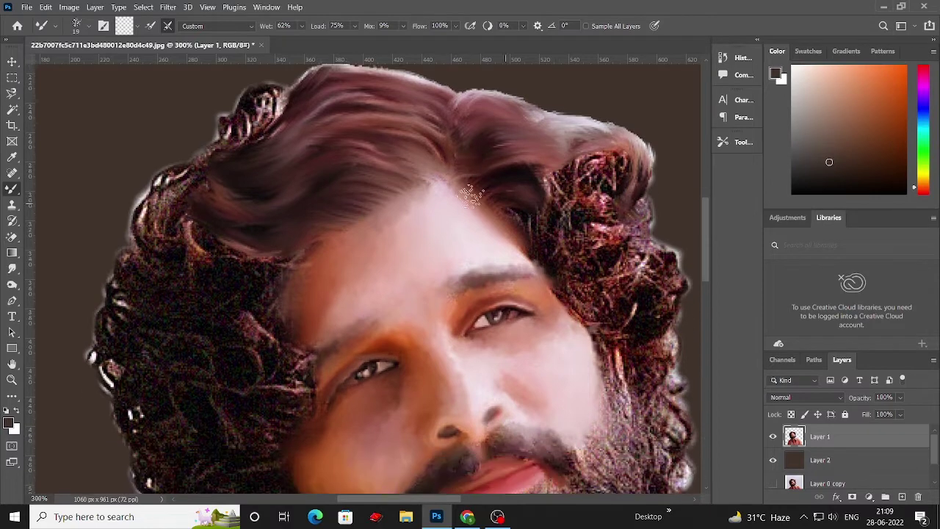
{"action": "scroll", "coordinate": [472, 194], "scroll_direction": "down", "scroll_amount": 2}
Stroke the curls down the right side of the head into flowing strands
{"action": "left_click_drag", "start_coordinate": [576, 164], "coordinate": [533, 136]}
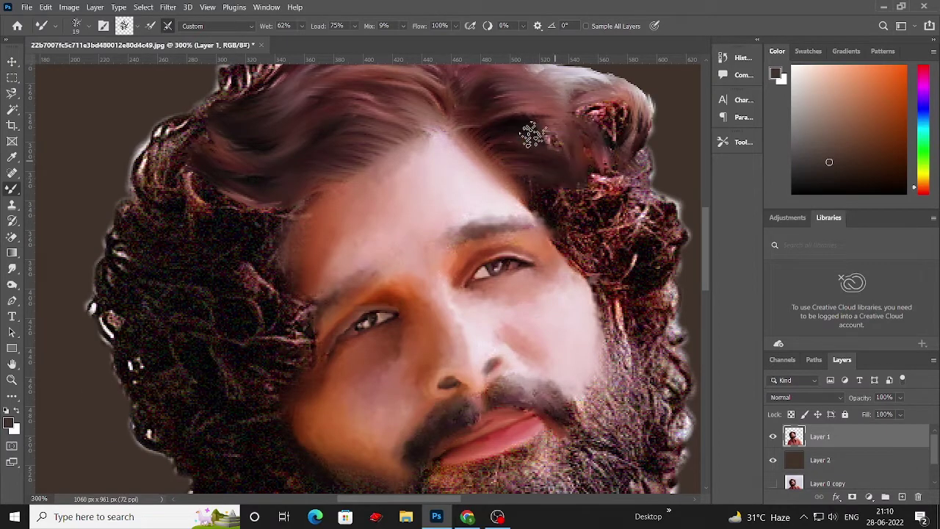
{"action": "scroll", "coordinate": [533, 136], "scroll_direction": "up", "scroll_amount": 1}
{"action": "left_click_drag", "start_coordinate": [562, 74], "coordinate": [620, 137]}
{"action": "scroll", "coordinate": [619, 136], "scroll_direction": "up", "scroll_amount": 1}
{"action": "mouse_move", "coordinate": [581, 168]}
{"action": "left_mouse_down"}
{"action": "mouse_move", "coordinate": [575, 222]}
{"action": "mouse_move", "coordinate": [531, 225]}
{"action": "mouse_move", "coordinate": [598, 254]}
{"action": "mouse_move", "coordinate": [584, 301]}
{"action": "mouse_move", "coordinate": [562, 269]}
{"action": "mouse_move", "coordinate": [617, 316]}
{"action": "mouse_move", "coordinate": [556, 261]}
{"action": "mouse_move", "coordinate": [587, 265]}
{"action": "mouse_move", "coordinate": [457, 219]}
{"action": "mouse_move", "coordinate": [489, 196]}
{"action": "left_mouse_up"}
{"action": "scroll", "coordinate": [471, 190], "scroll_direction": "up", "scroll_amount": 1}
Blend the curly hair at the right cheek with downward strokes
{"action": "scroll", "coordinate": [489, 195], "scroll_direction": "down", "scroll_amount": 1}
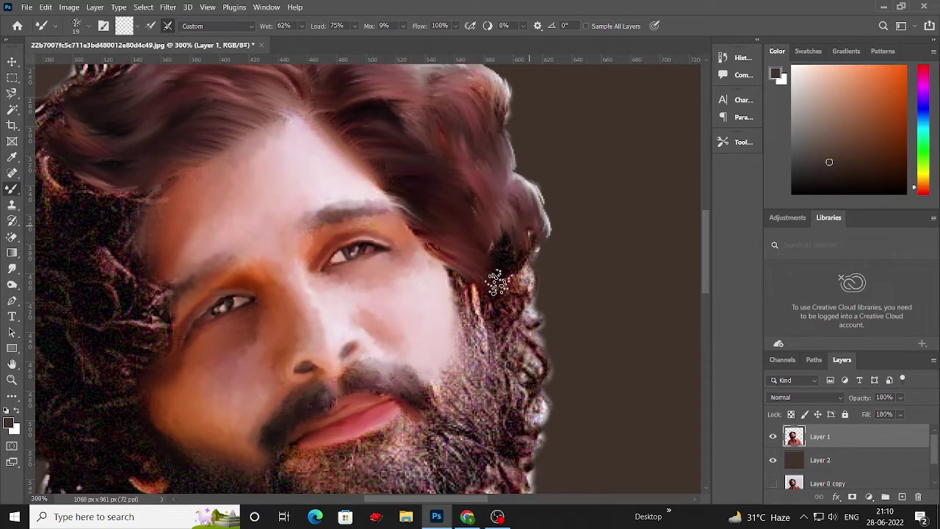
{"action": "scroll", "coordinate": [499, 279], "scroll_direction": "down", "scroll_amount": 1}
{"action": "scroll", "coordinate": [478, 187], "scroll_direction": "up", "scroll_amount": 1}
{"action": "scroll", "coordinate": [403, 203], "scroll_direction": "down", "scroll_amount": 1}
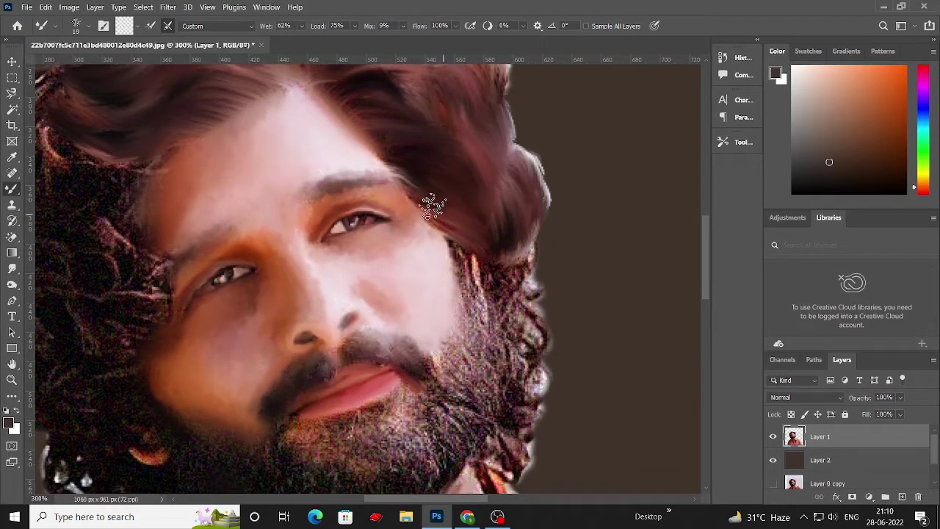
{"action": "left_click_drag", "start_coordinate": [481, 235], "coordinate": [479, 301]}
{"action": "scroll", "coordinate": [479, 302], "scroll_direction": "down", "scroll_amount": 1}
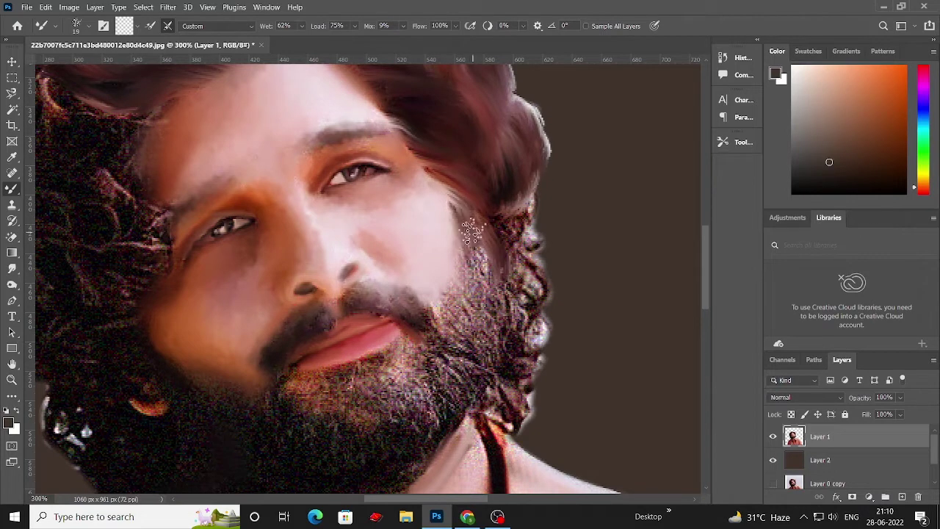
{"action": "mouse_move", "coordinate": [472, 233]}
{"action": "left_mouse_down"}
{"action": "mouse_move", "coordinate": [470, 308]}
{"action": "mouse_move", "coordinate": [507, 239]}
{"action": "mouse_move", "coordinate": [517, 301]}
{"action": "left_mouse_up"}
{"action": "scroll", "coordinate": [503, 243], "scroll_direction": "up", "scroll_amount": 1}
{"action": "scroll", "coordinate": [518, 301], "scroll_direction": "down", "scroll_amount": 1}
Streak the hair and beard beside the right cheek into smooth strokes
{"action": "left_click_drag", "start_coordinate": [528, 235], "coordinate": [518, 312]}
{"action": "left_click_drag", "start_coordinate": [521, 279], "coordinate": [507, 390]}
{"action": "scroll", "coordinate": [503, 276], "scroll_direction": "up", "scroll_amount": 1}
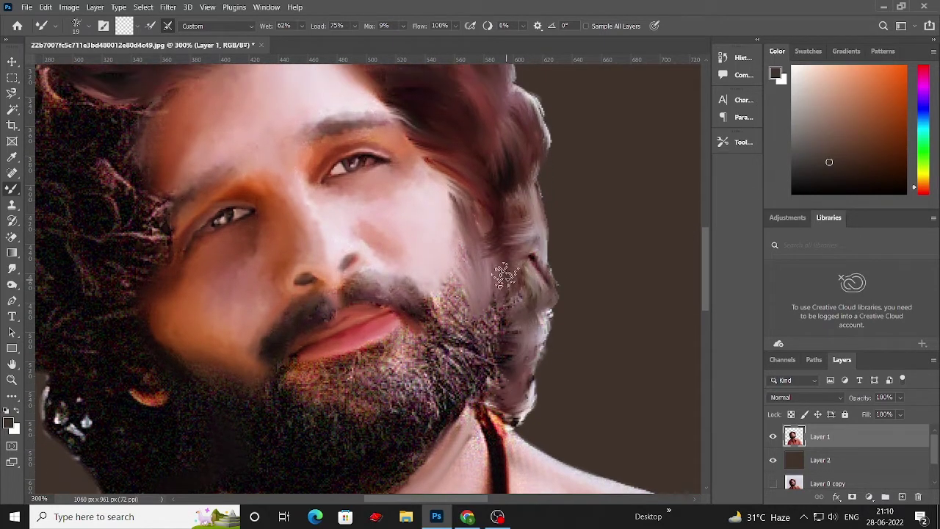
{"action": "scroll", "coordinate": [504, 276], "scroll_direction": "down", "scroll_amount": 1}
{"action": "scroll", "coordinate": [504, 276], "scroll_direction": "up", "scroll_amount": 1}
{"action": "scroll", "coordinate": [453, 290], "scroll_direction": "down", "scroll_amount": 1}
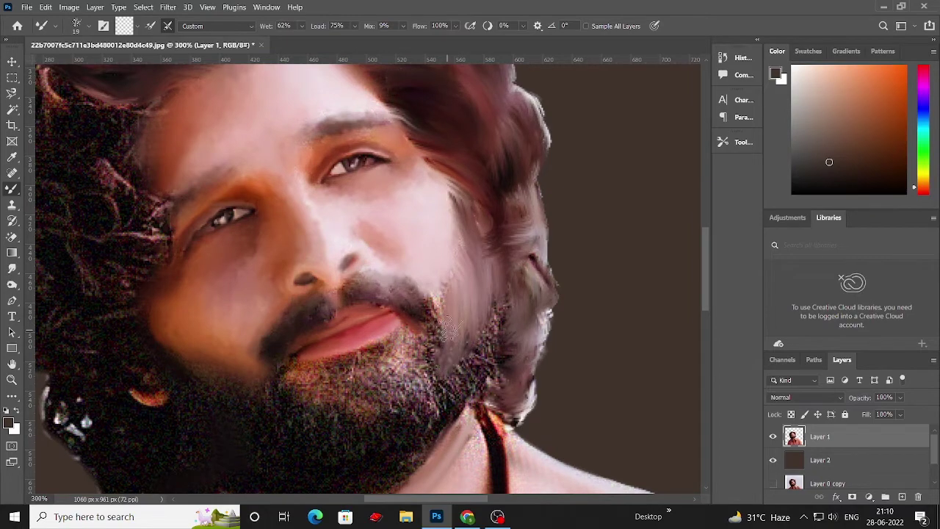
{"action": "scroll", "coordinate": [432, 339], "scroll_direction": "up", "scroll_amount": 1}
{"action": "scroll", "coordinate": [571, 163], "scroll_direction": "up", "scroll_amount": 2}
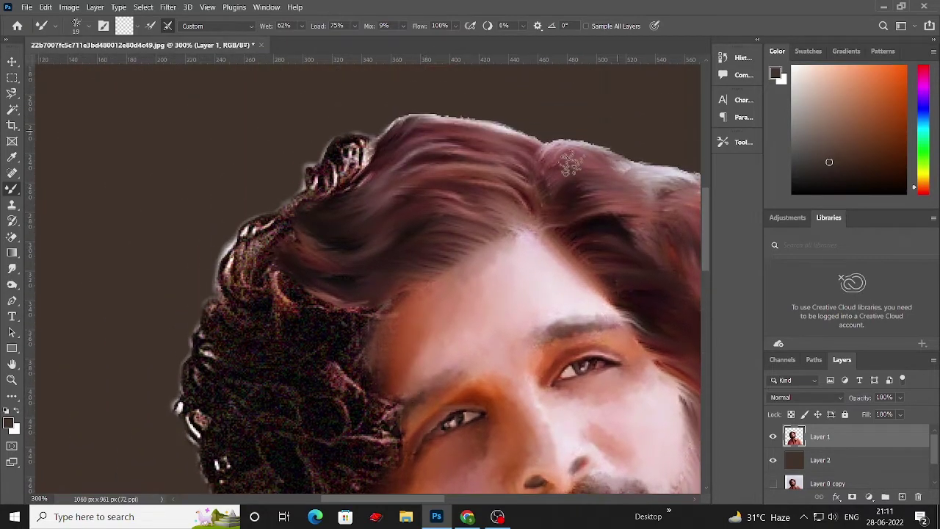
Smooth the curly tuft at the crown and the hair at the temple
{"action": "left_click_drag", "start_coordinate": [390, 147], "coordinate": [371, 152]}
{"action": "scroll", "coordinate": [388, 189], "scroll_direction": "down", "scroll_amount": 1}
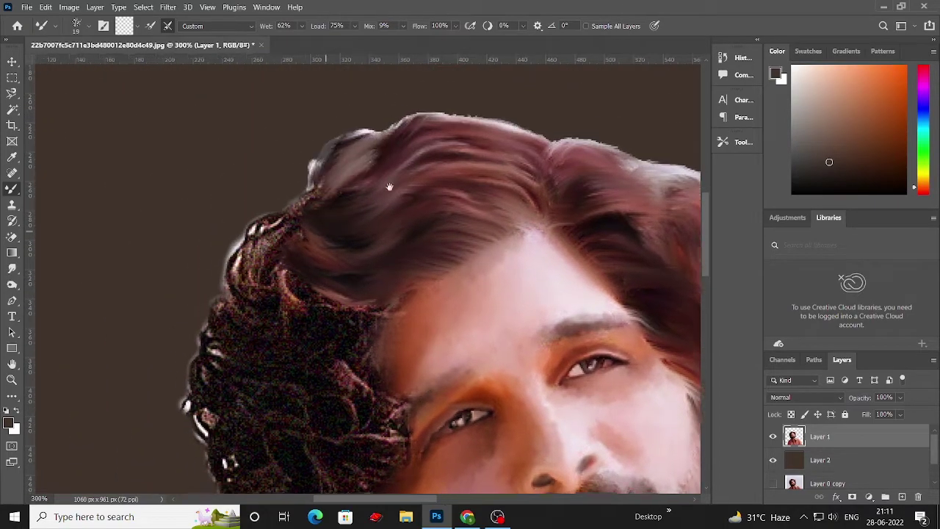
{"action": "scroll", "coordinate": [389, 189], "scroll_direction": "left", "scroll_amount": 2}
{"action": "scroll", "coordinate": [419, 256], "scroll_direction": "down", "scroll_amount": 1}
{"action": "mouse_move", "coordinate": [415, 294]}
{"action": "left_mouse_down"}
{"action": "mouse_move", "coordinate": [446, 321]}
{"action": "mouse_move", "coordinate": [418, 353]}
{"action": "left_mouse_up"}
{"action": "scroll", "coordinate": [448, 345], "scroll_direction": "down", "scroll_amount": 1}
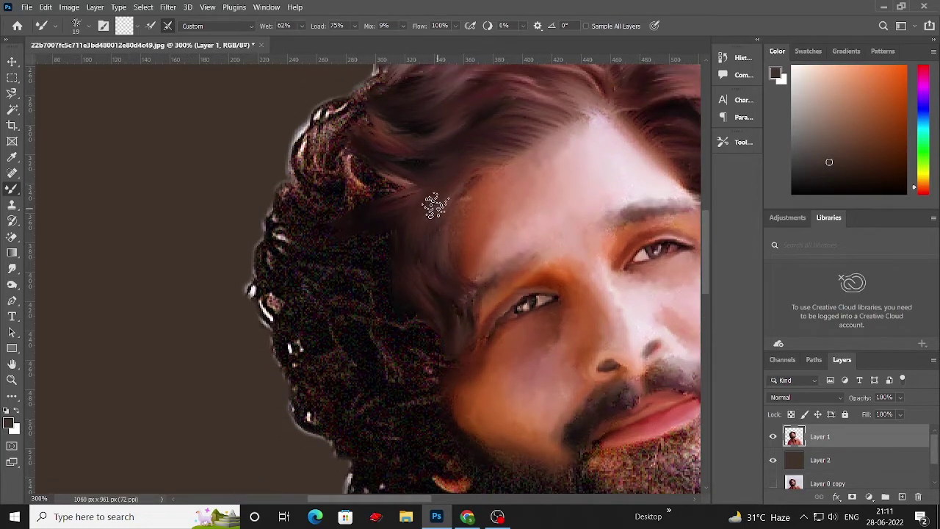
{"action": "left_click_drag", "start_coordinate": [431, 310], "coordinate": [416, 342]}
Soften the curls near the crown and the speckled hair along the left head edge
{"action": "scroll", "coordinate": [411, 323], "scroll_direction": "up", "scroll_amount": 2}
{"action": "mouse_move", "coordinate": [384, 157]}
{"action": "left_mouse_down"}
{"action": "mouse_move", "coordinate": [329, 199]}
{"action": "mouse_move", "coordinate": [325, 246]}
{"action": "left_mouse_up"}
{"action": "mouse_move", "coordinate": [365, 169]}
{"action": "left_mouse_down"}
{"action": "mouse_move", "coordinate": [382, 179]}
{"action": "mouse_move", "coordinate": [367, 241]}
{"action": "mouse_move", "coordinate": [394, 245]}
{"action": "mouse_move", "coordinate": [382, 276]}
{"action": "mouse_move", "coordinate": [325, 203]}
{"action": "mouse_move", "coordinate": [304, 204]}
{"action": "mouse_move", "coordinate": [273, 248]}
{"action": "mouse_move", "coordinate": [268, 294]}
{"action": "mouse_move", "coordinate": [299, 260]}
{"action": "left_mouse_up"}
{"action": "scroll", "coordinate": [403, 231], "scroll_direction": "down", "scroll_amount": 1}
{"action": "scroll", "coordinate": [399, 268], "scroll_direction": "down", "scroll_amount": 2}
{"action": "scroll", "coordinate": [405, 283], "scroll_direction": "up", "scroll_amount": 1}
{"action": "scroll", "coordinate": [309, 214], "scroll_direction": "up", "scroll_amount": 1}
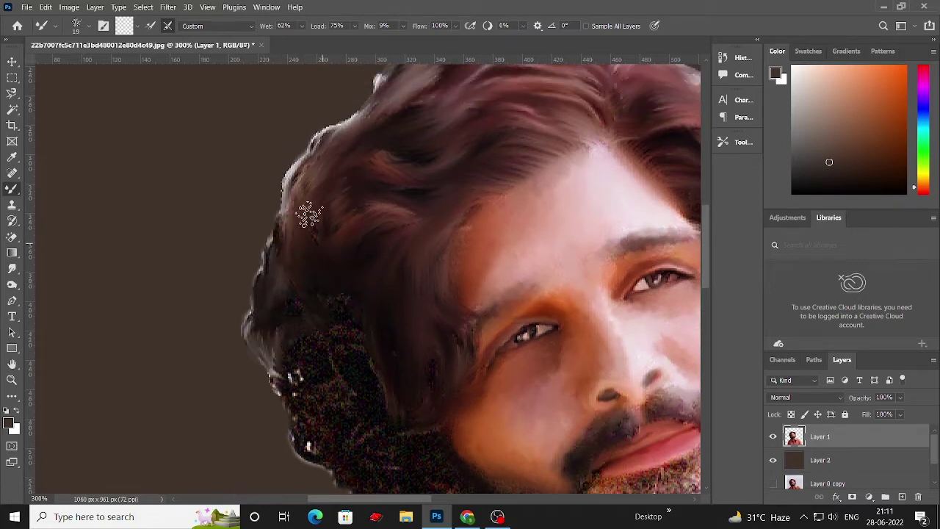
{"action": "scroll", "coordinate": [360, 264], "scroll_direction": "down", "scroll_amount": 2}
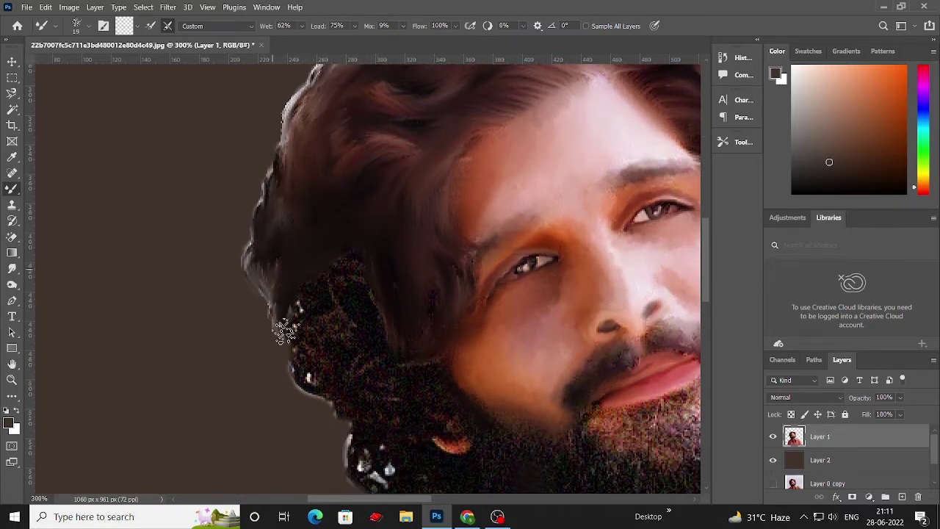
{"action": "scroll", "coordinate": [329, 226], "scroll_direction": "down", "scroll_amount": 1}
{"action": "mouse_move", "coordinate": [329, 226]}
{"action": "left_mouse_down"}
{"action": "mouse_move", "coordinate": [325, 374]}
{"action": "mouse_move", "coordinate": [357, 431]}
{"action": "left_mouse_up"}
Blend the lower beard along the jawline, then pan to view the chin and shoulder
{"action": "scroll", "coordinate": [378, 247], "scroll_direction": "up", "scroll_amount": 1}
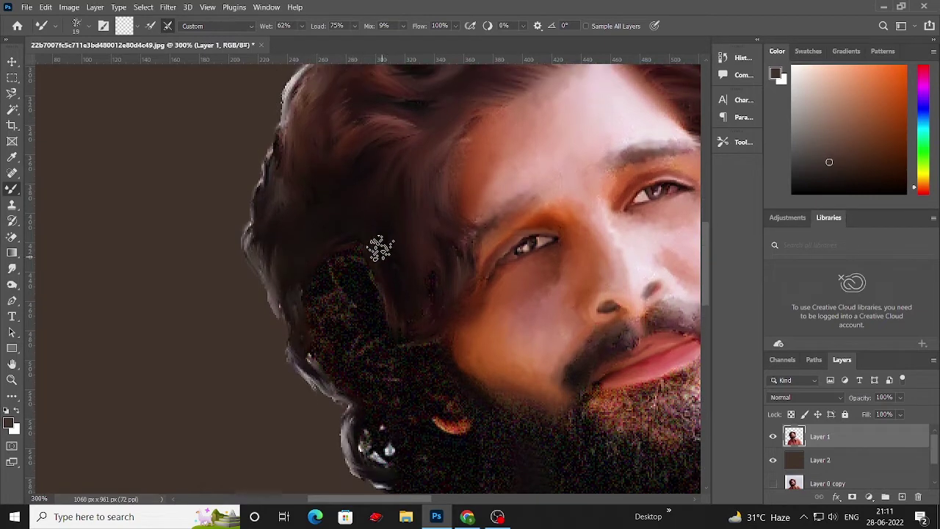
{"action": "scroll", "coordinate": [368, 255], "scroll_direction": "down", "scroll_amount": 1}
{"action": "scroll", "coordinate": [282, 192], "scroll_direction": "right", "scroll_amount": 3}
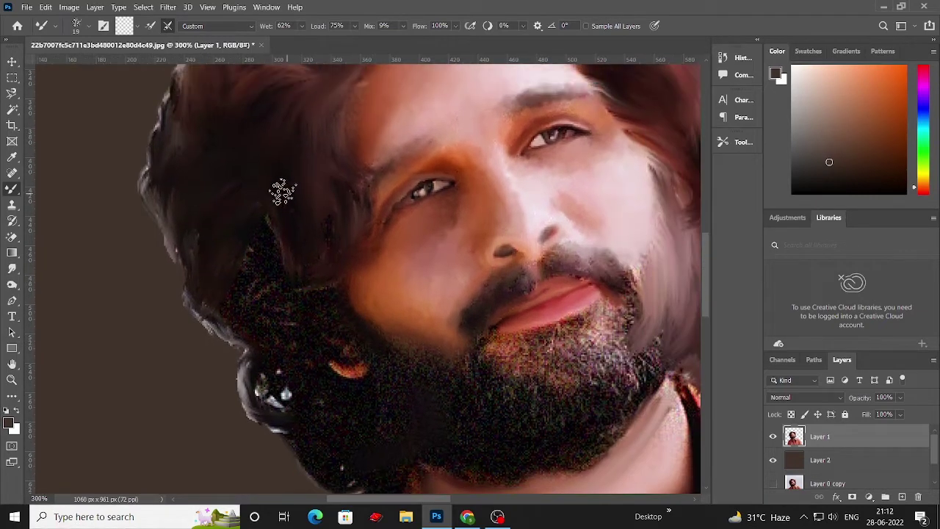
{"action": "scroll", "coordinate": [279, 243], "scroll_direction": "down", "scroll_amount": 2}
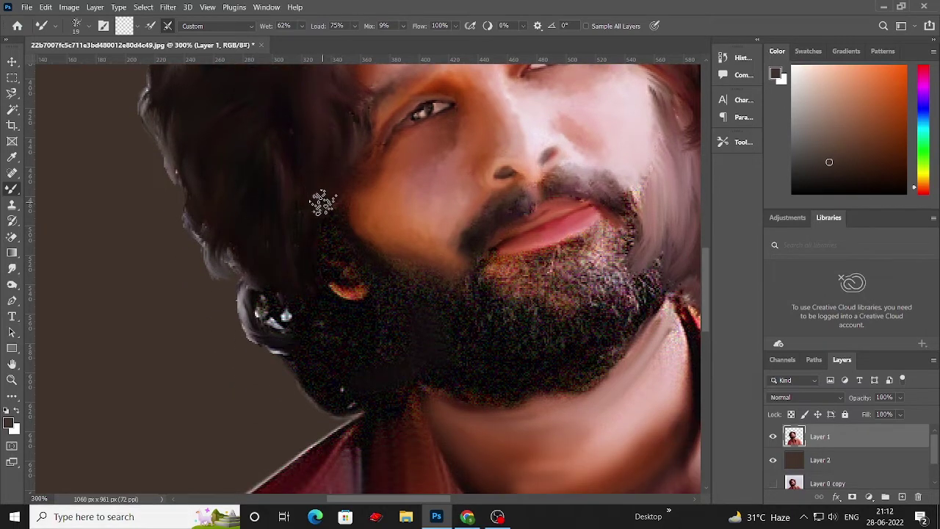
{"action": "scroll", "coordinate": [338, 216], "scroll_direction": "down", "scroll_amount": 1}
{"action": "scroll", "coordinate": [351, 176], "scroll_direction": "up", "scroll_amount": 1}
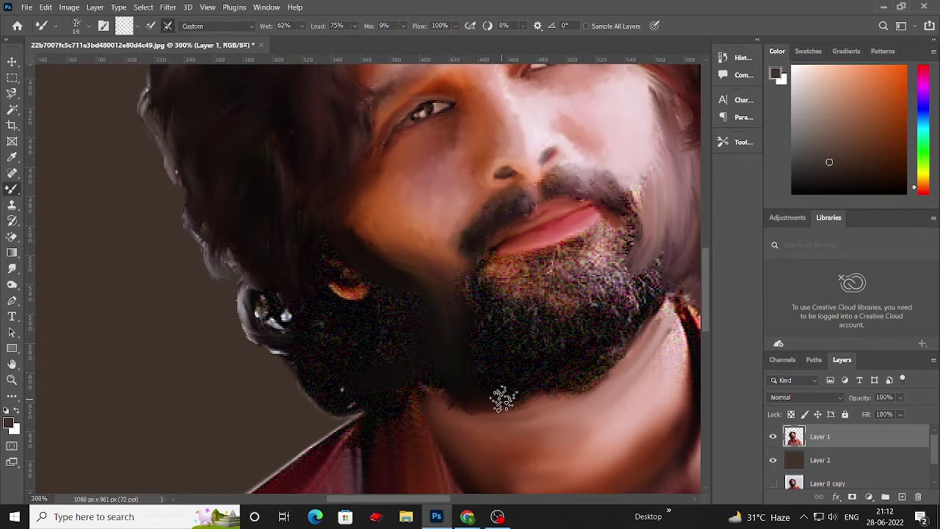
{"action": "left_click_drag", "start_coordinate": [455, 408], "coordinate": [343, 296]}
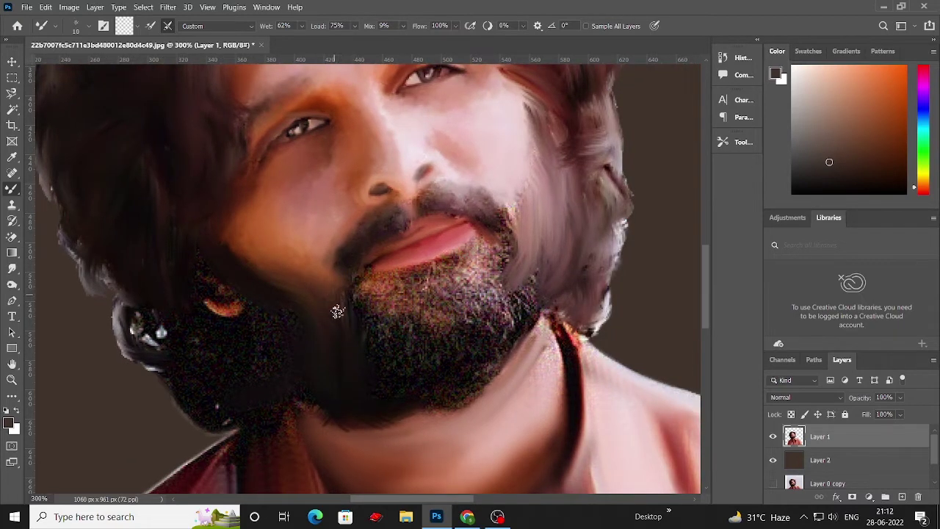
{"action": "left_click_drag", "start_coordinate": [352, 390], "coordinate": [228, 346]}
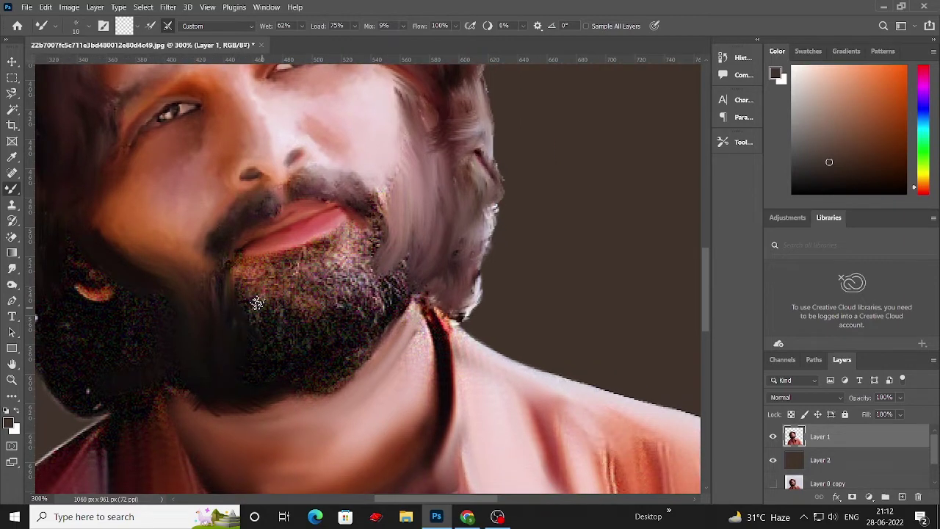
{"action": "left_click_drag", "start_coordinate": [312, 321], "coordinate": [285, 310]}
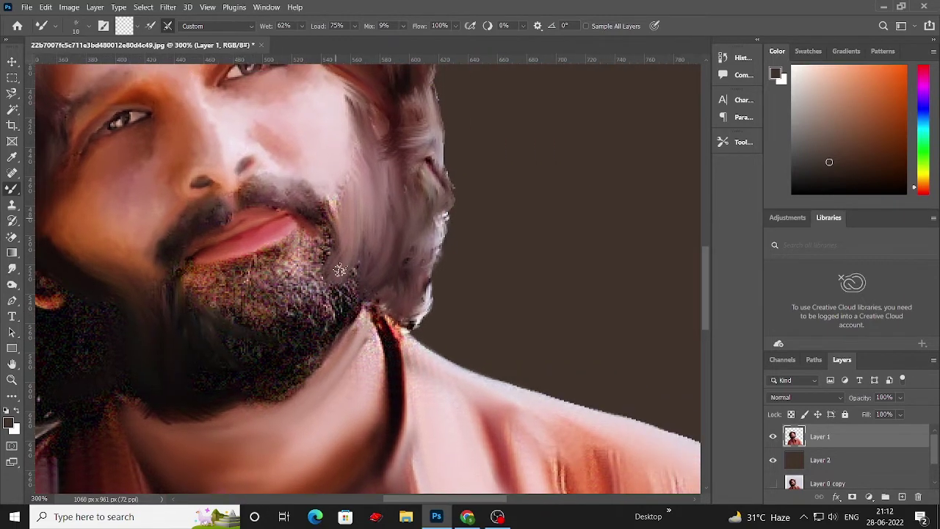
{"action": "scroll", "coordinate": [356, 185], "scroll_direction": "down", "scroll_amount": 3}
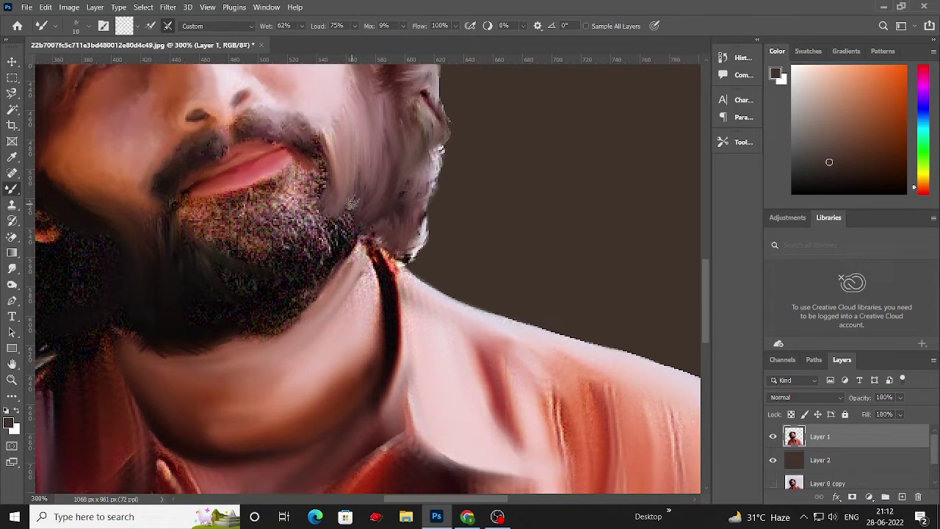
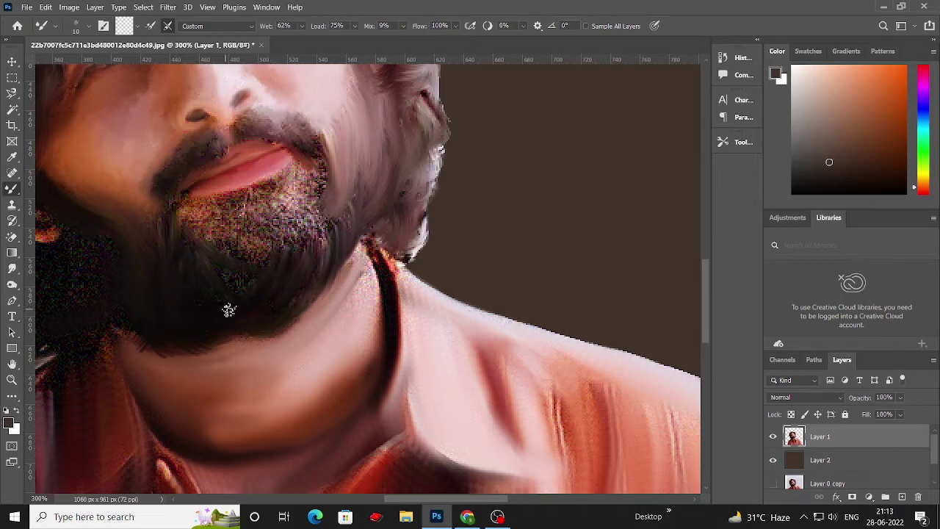
Zoom in to 300% and pan around the lower face to work over the grainy chin beard below the lip
{"action": "scroll", "coordinate": [198, 278], "scroll_direction": "up", "scroll_amount": 1}
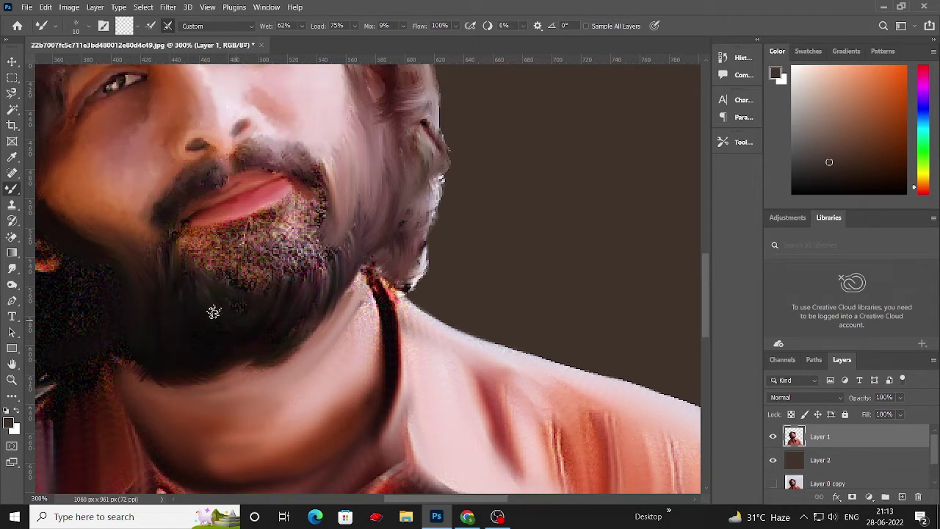
{"action": "left_click_drag", "start_coordinate": [203, 340], "coordinate": [269, 260]}
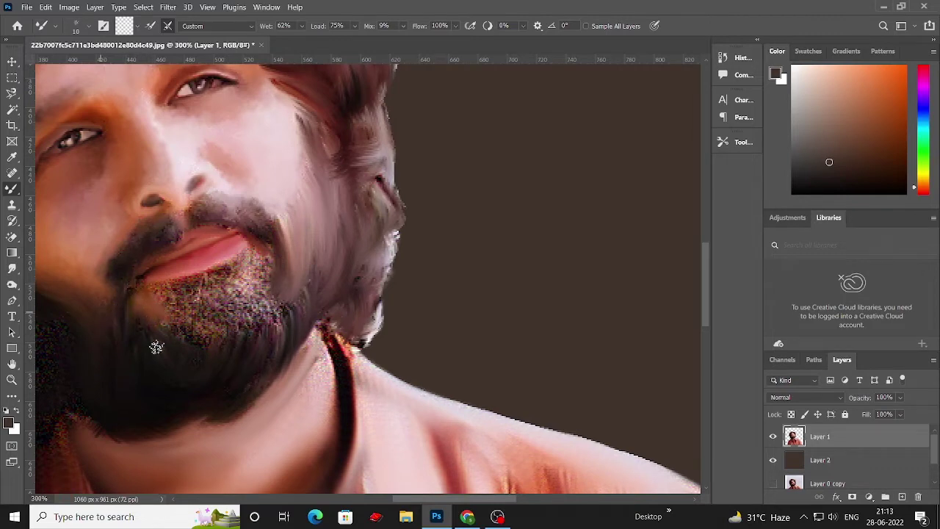
{"action": "scroll", "coordinate": [156, 347], "scroll_direction": "up", "scroll_amount": 1}
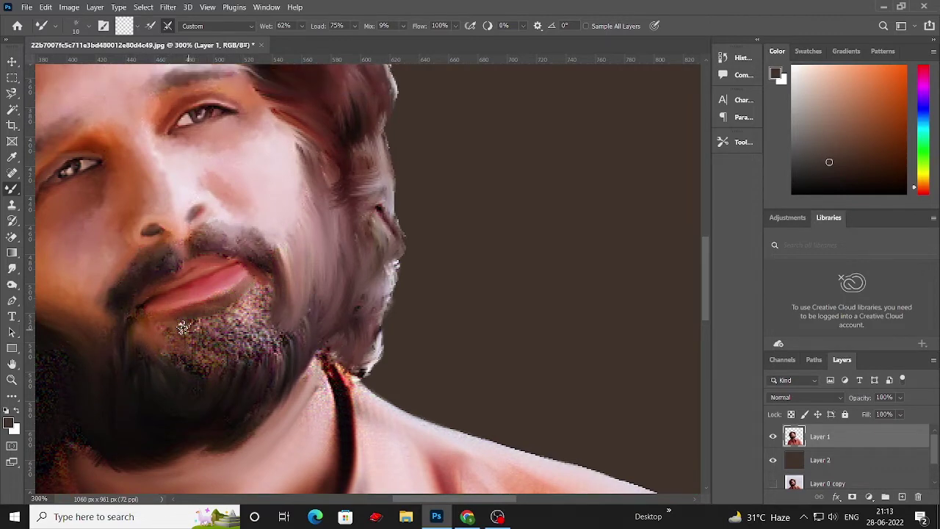
{"action": "scroll", "coordinate": [187, 347], "scroll_direction": "up", "scroll_amount": 1}
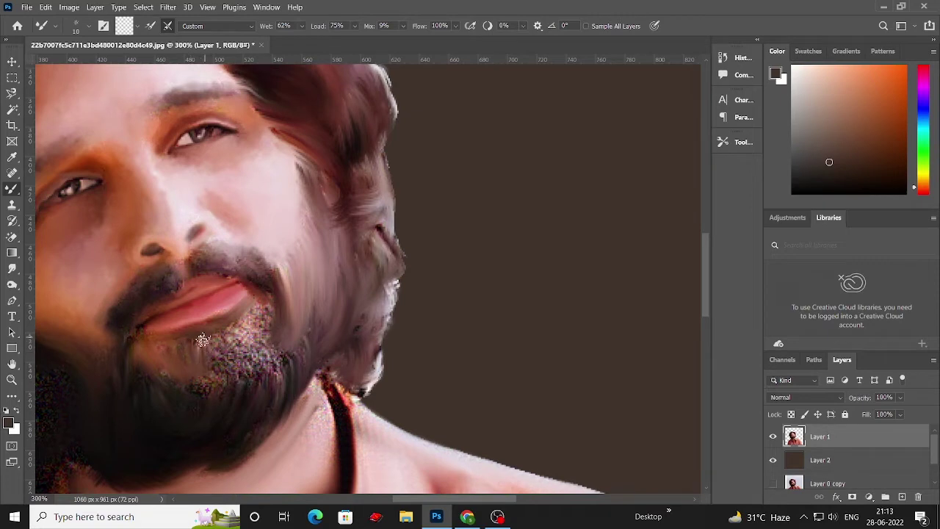
{"action": "scroll", "coordinate": [248, 325], "scroll_direction": "up", "scroll_amount": 1}
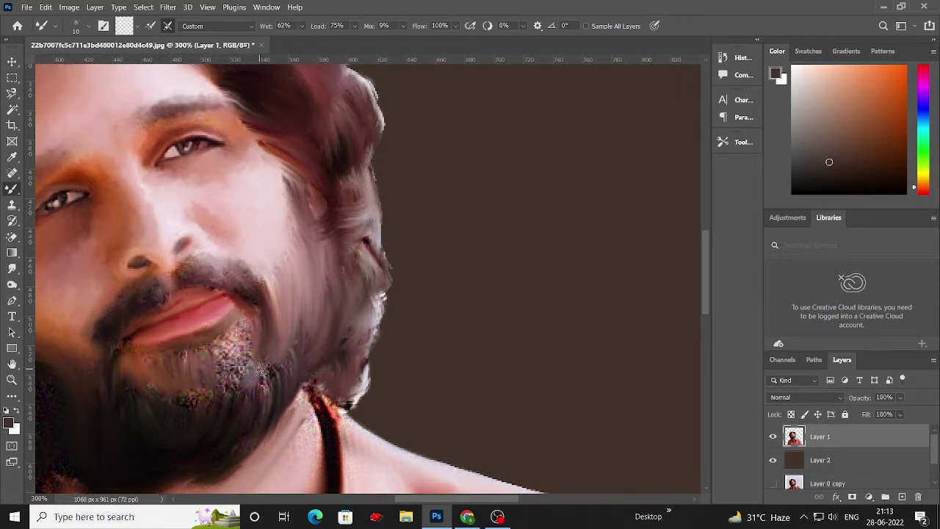
{"action": "left_click_drag", "start_coordinate": [167, 428], "coordinate": [297, 342]}
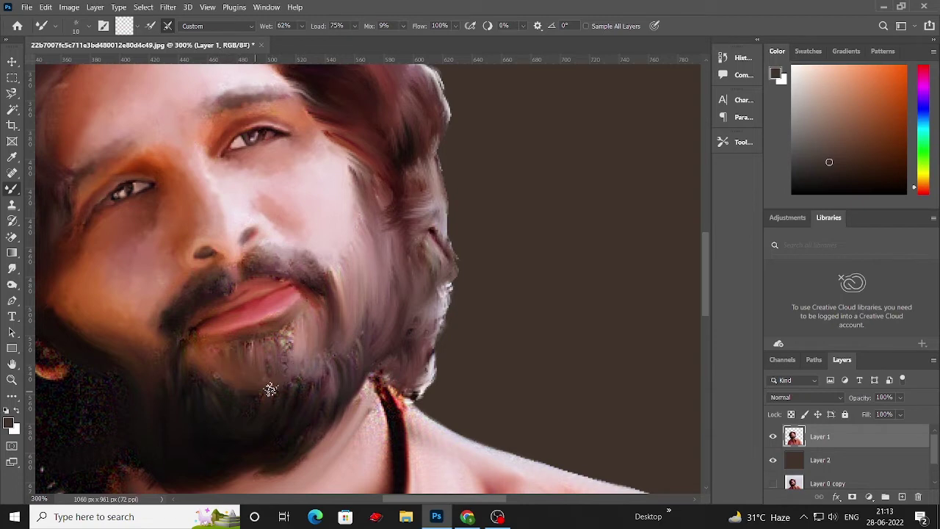
{"action": "scroll", "coordinate": [305, 311], "scroll_direction": "down", "scroll_amount": 3}
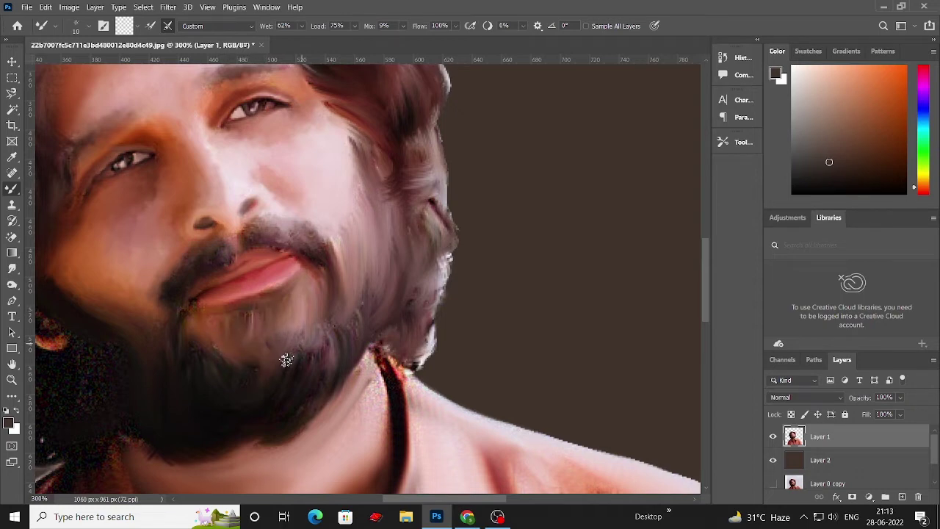
{"action": "scroll", "coordinate": [327, 332], "scroll_direction": "up", "scroll_amount": 1}
{"action": "scroll", "coordinate": [361, 308], "scroll_direction": "down", "scroll_amount": 2}
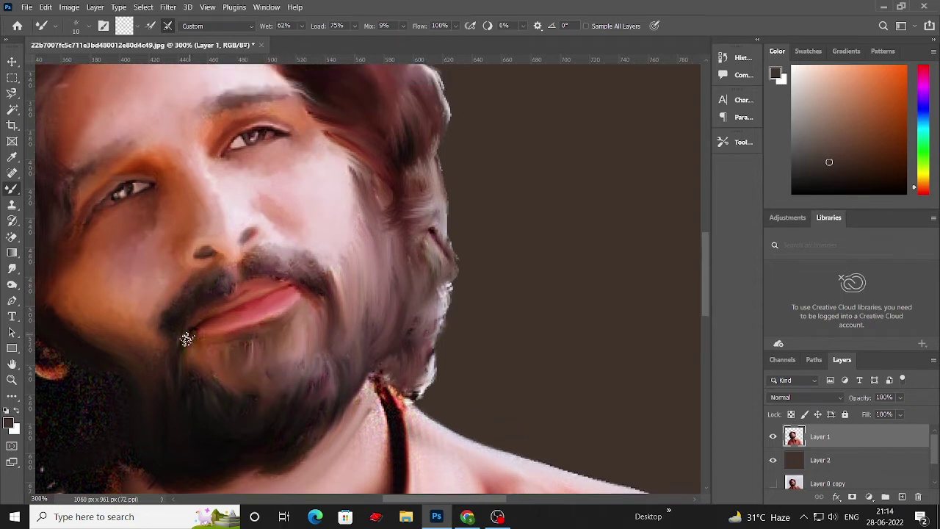
{"action": "scroll", "coordinate": [179, 367], "scroll_direction": "up", "scroll_amount": 2}
Smear away the white specks on the jawline beard edge near the ear with a Mixer Brush stroke
{"action": "scroll", "coordinate": [367, 337], "scroll_direction": "down", "scroll_amount": 2}
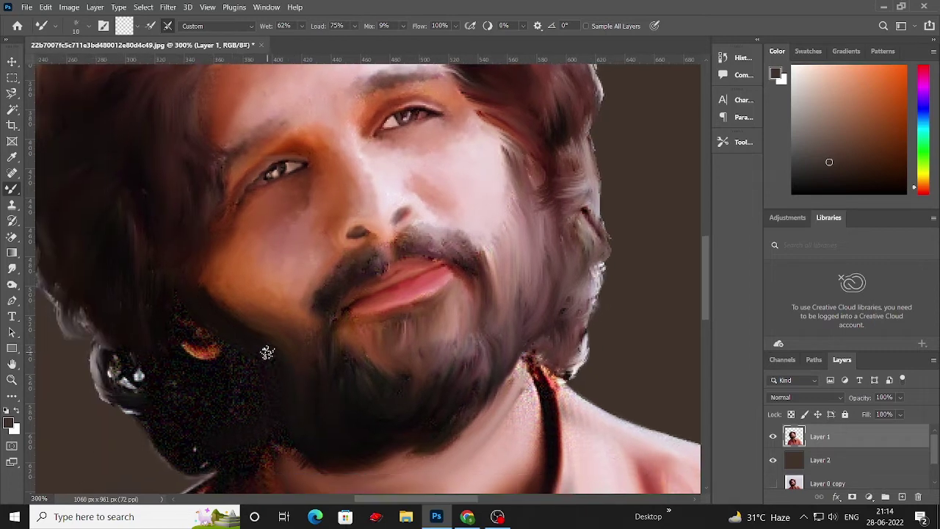
{"action": "scroll", "coordinate": [343, 332], "scroll_direction": "up", "scroll_amount": 2}
{"action": "scroll", "coordinate": [365, 439], "scroll_direction": "down", "scroll_amount": 2}
{"action": "scroll", "coordinate": [449, 340], "scroll_direction": "up", "scroll_amount": 2}
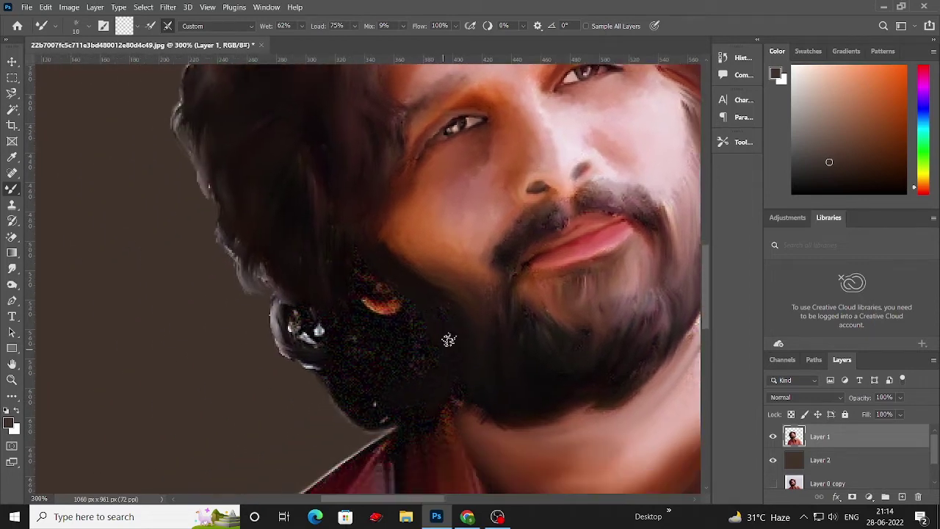
{"action": "scroll", "coordinate": [446, 413], "scroll_direction": "down", "scroll_amount": 2}
{"action": "scroll", "coordinate": [470, 355], "scroll_direction": "up", "scroll_amount": 2}
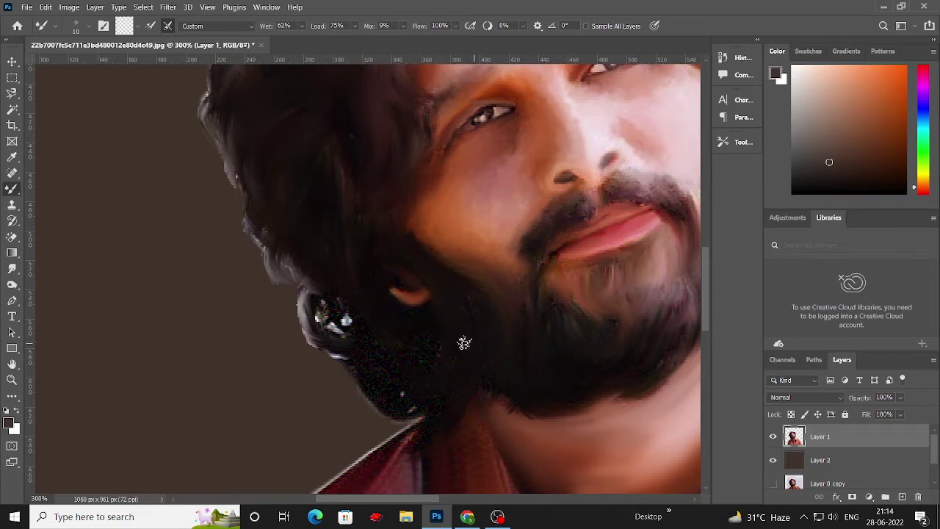
{"action": "left_click_drag", "start_coordinate": [342, 297], "coordinate": [315, 285]}
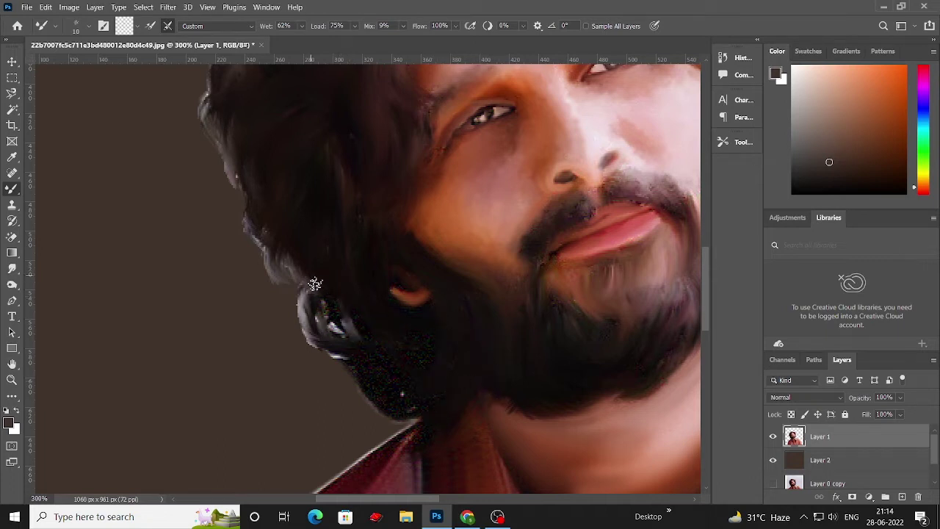
{"action": "scroll", "coordinate": [384, 327], "scroll_direction": "down", "scroll_amount": 2}
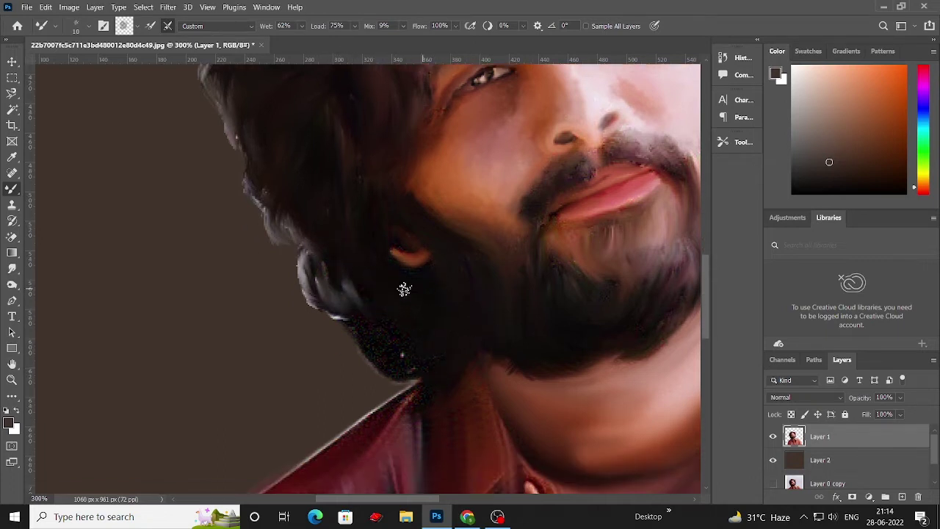
{"action": "scroll", "coordinate": [360, 321], "scroll_direction": "up", "scroll_amount": 1}
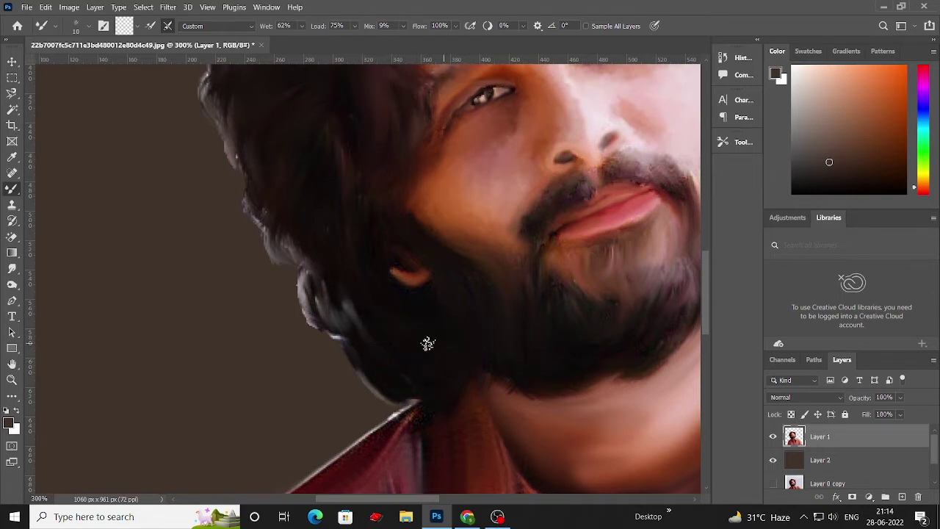
{"action": "scroll", "coordinate": [392, 434], "scroll_direction": "left", "scroll_amount": 1}
{"action": "scroll", "coordinate": [457, 392], "scroll_direction": "left", "scroll_amount": 1}
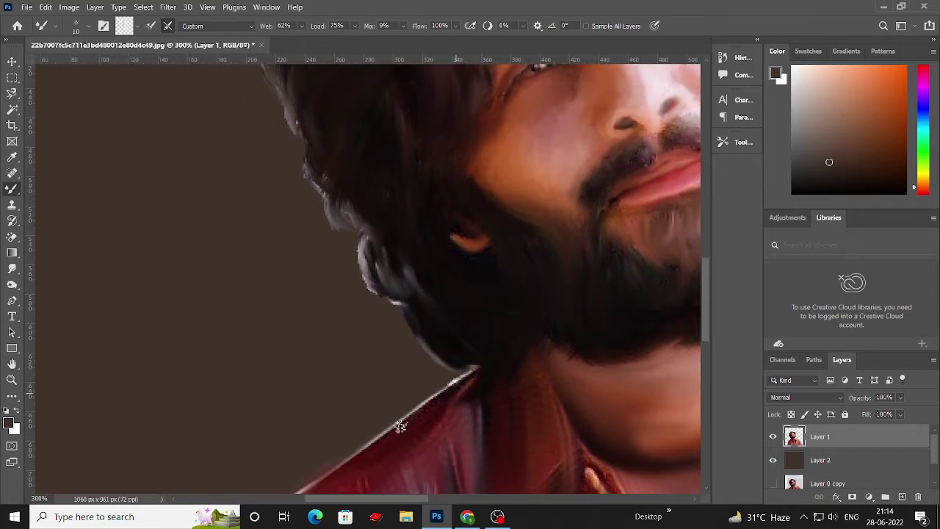
{"action": "scroll", "coordinate": [399, 426], "scroll_direction": "down", "scroll_amount": 3}
{"action": "scroll", "coordinate": [438, 407], "scroll_direction": "down", "scroll_amount": 2}
Zoom out to 66.7% so the whole portrait, down to the shirt, is visible
{"action": "scroll", "coordinate": [426, 353], "scroll_direction": "down", "scroll_amount": 1}
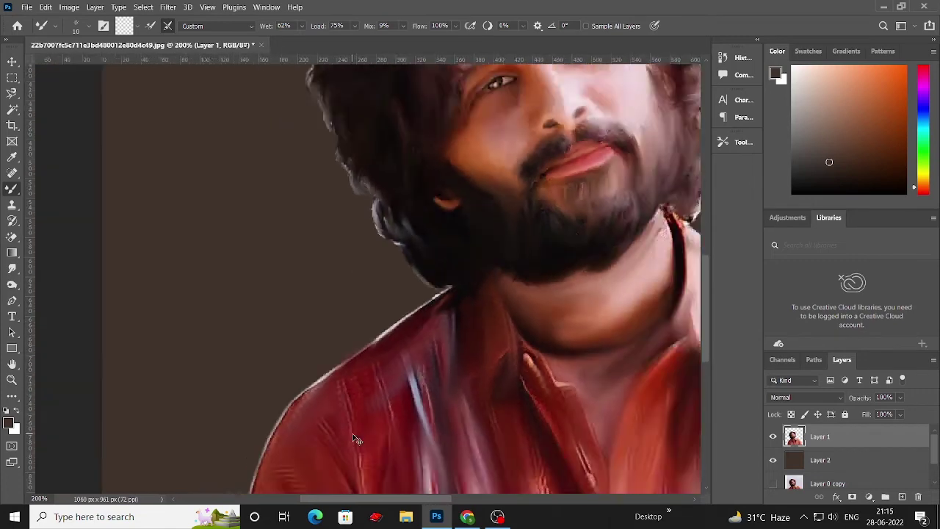
{"action": "scroll", "coordinate": [411, 294], "scroll_direction": "down", "scroll_amount": 2}
{"action": "left_click_drag", "start_coordinate": [404, 207], "coordinate": [404, 243]}
{"action": "scroll", "coordinate": [383, 262], "scroll_direction": "down", "scroll_amount": 2}
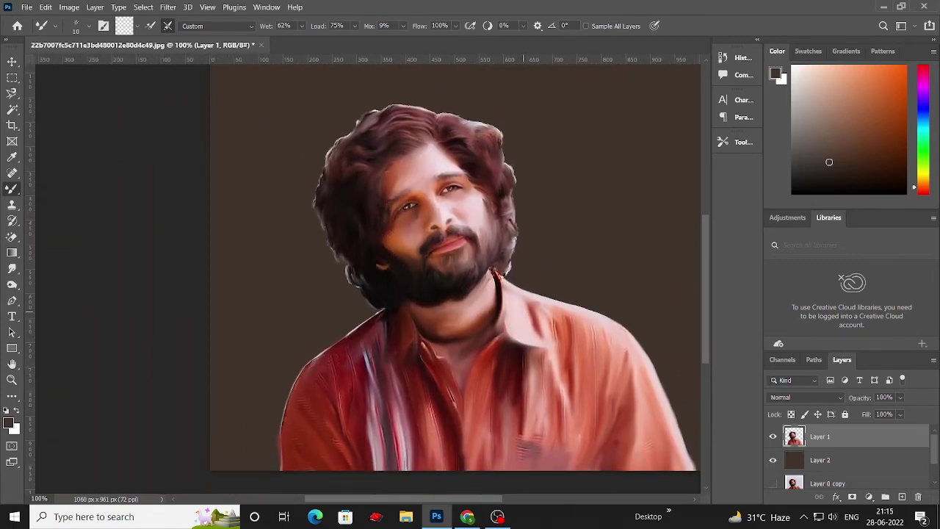
{"action": "scroll", "coordinate": [423, 340], "scroll_direction": "down", "scroll_amount": 1}
{"action": "scroll", "coordinate": [375, 340], "scroll_direction": "up", "scroll_amount": 2}
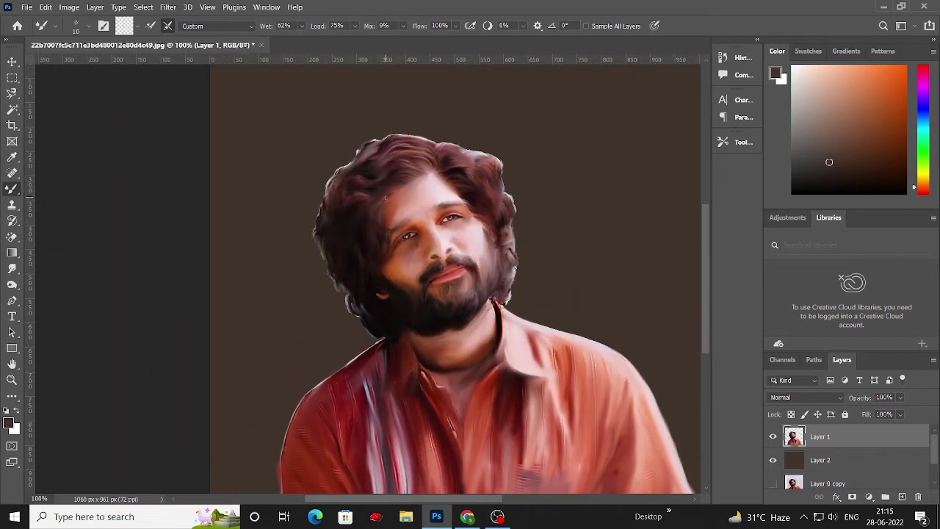
{"action": "scroll", "coordinate": [397, 220], "scroll_direction": "down", "scroll_amount": 1}
{"action": "scroll", "coordinate": [419, 242], "scroll_direction": "down", "scroll_amount": 2}
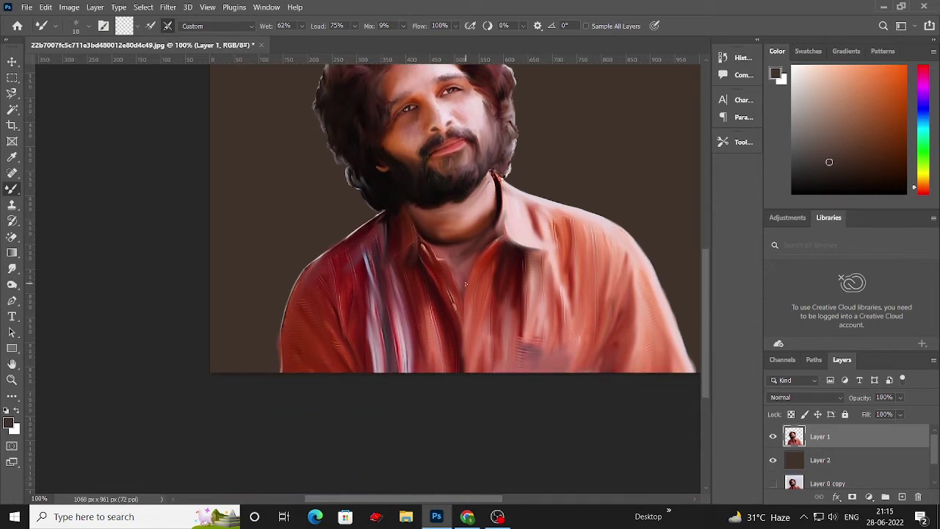
{"action": "scroll", "coordinate": [441, 264], "scroll_direction": "up", "scroll_amount": 2}
{"action": "scroll", "coordinate": [468, 285], "scroll_direction": "down", "scroll_amount": 1}
Shift Layer 1 up about 38 px with the Move tool, then return to the Mixer Brush
{"action": "key", "text": "v"}
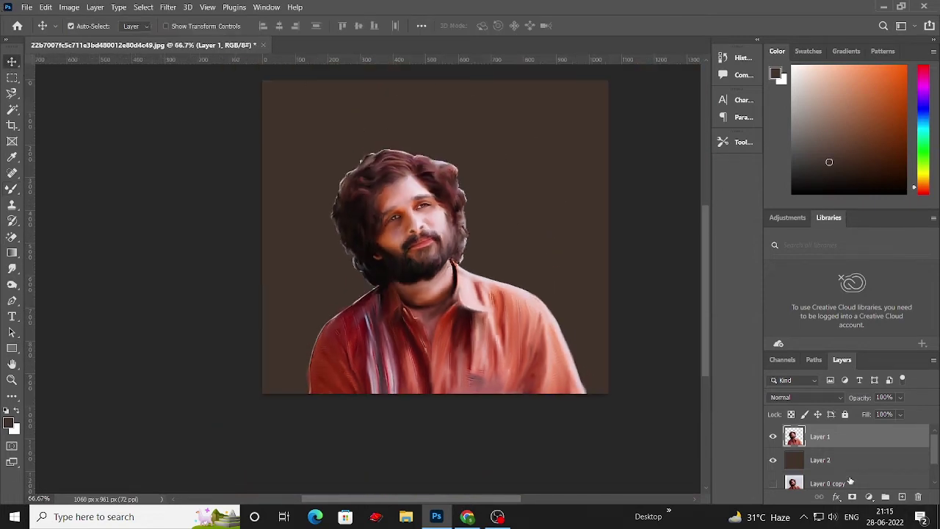
{"action": "left_click_drag", "start_coordinate": [493, 345], "coordinate": [493, 316]}
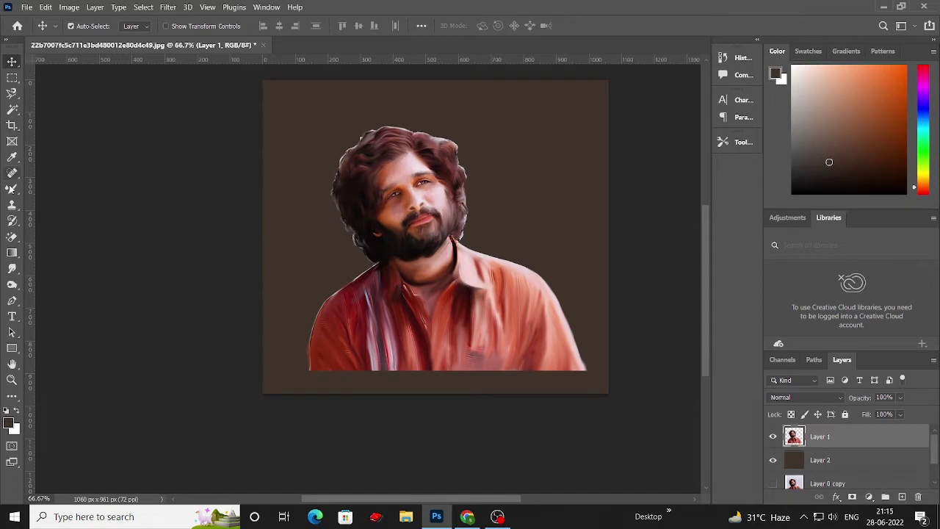
{"action": "left_click", "coordinate": [11, 188]}
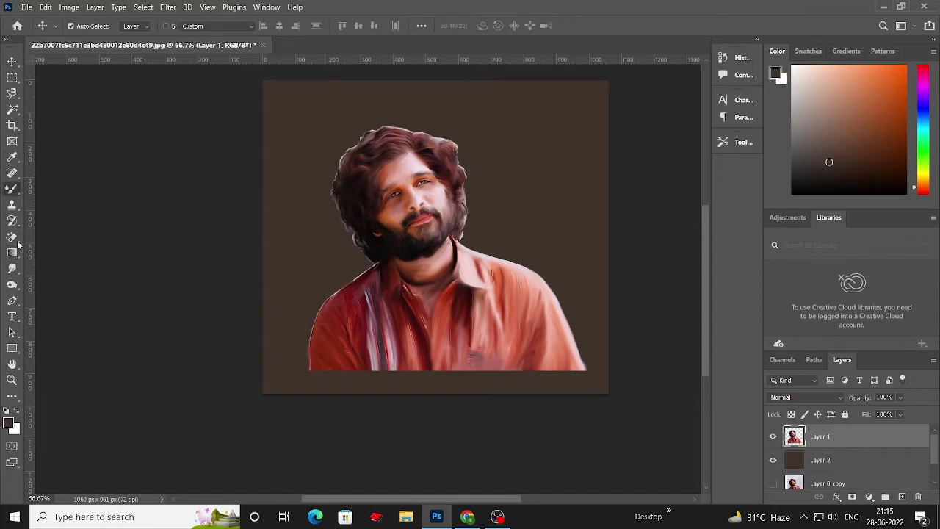
{"action": "right_click", "coordinate": [12, 188]}
Pick the Soft Mechanical 100 px brush and smear the shirt down toward the canvas bottom
{"action": "left_click", "coordinate": [66, 222]}
{"action": "left_click", "coordinate": [80, 27]}
{"action": "scroll", "coordinate": [64, 180], "scroll_direction": "down", "scroll_amount": 5}
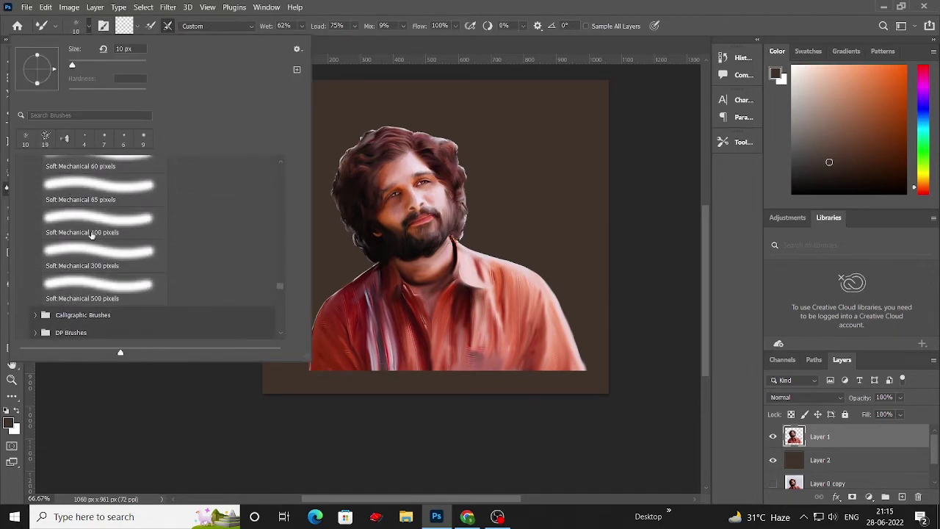
{"action": "left_click", "coordinate": [103, 220]}
{"action": "mouse_move", "coordinate": [457, 388]}
{"action": "left_mouse_down"}
{"action": "mouse_move", "coordinate": [430, 403]}
{"action": "mouse_move", "coordinate": [573, 382]}
{"action": "mouse_move", "coordinate": [320, 393]}
{"action": "left_mouse_up"}
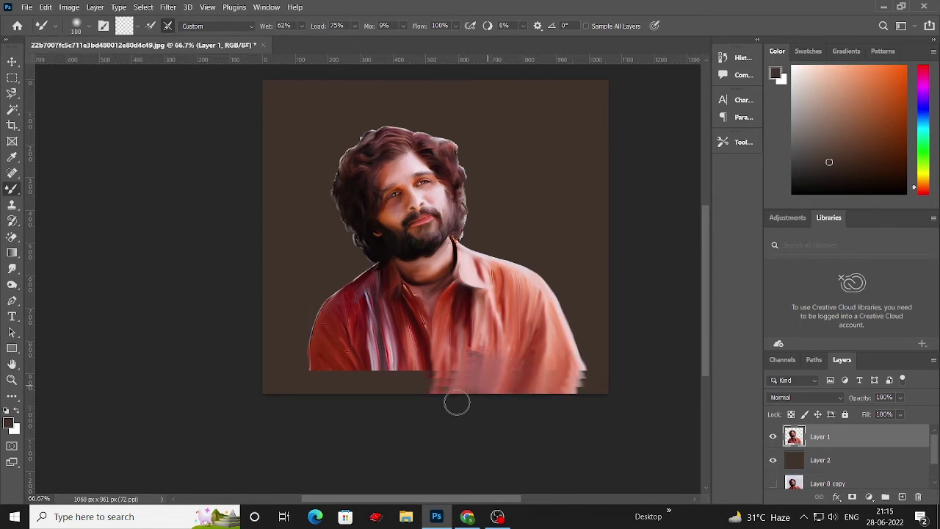
Undo the three smear strokes below the portrait and switch to the Move tool
{"action": "scroll", "coordinate": [337, 388], "scroll_direction": "down", "scroll_amount": 1}
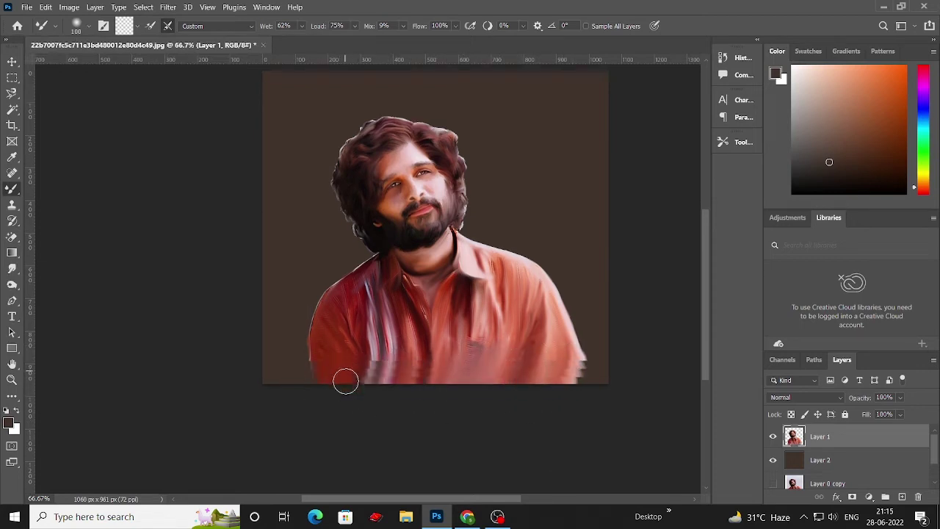
{"action": "scroll", "coordinate": [360, 382], "scroll_direction": "down", "scroll_amount": 1}
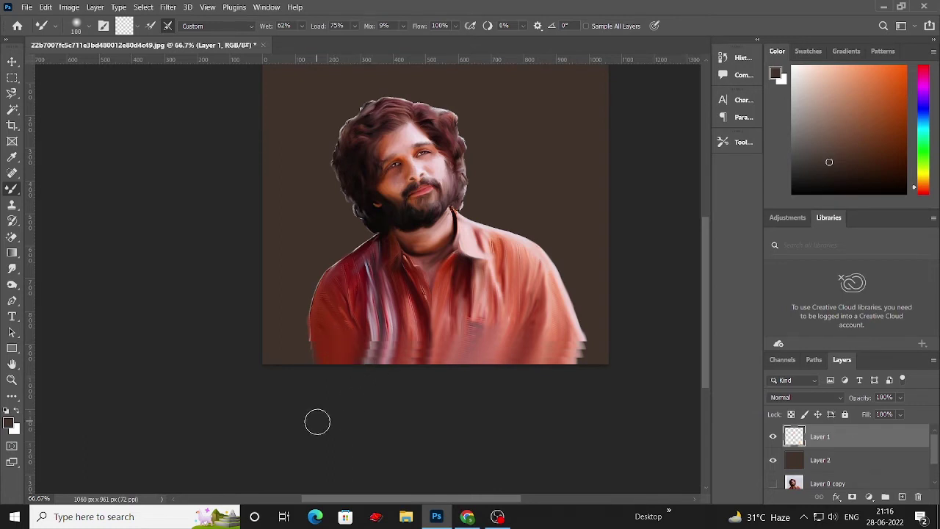
{"action": "left_click", "coordinate": [773, 436]}
{"action": "key", "text": "ctrl+z"}
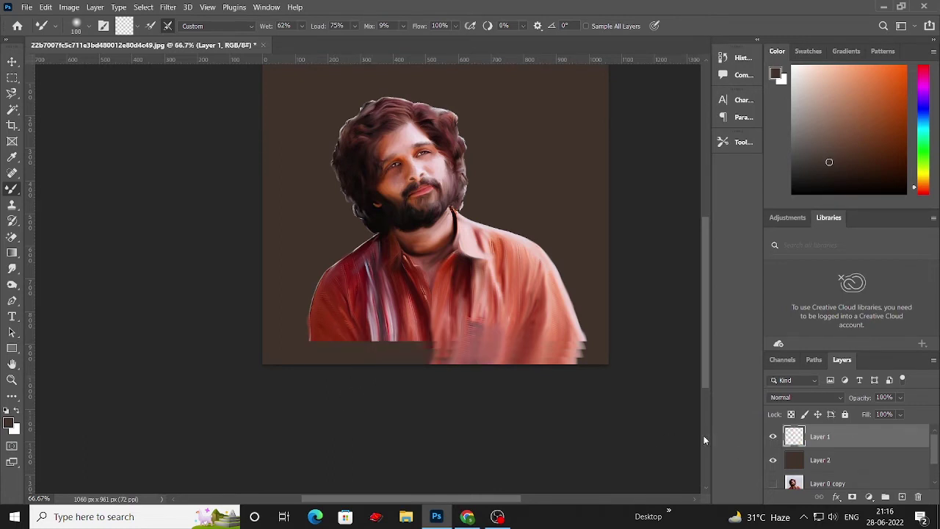
{"action": "key", "text": "ctrl+z"}
{"action": "key", "text": "ctrl+z"}
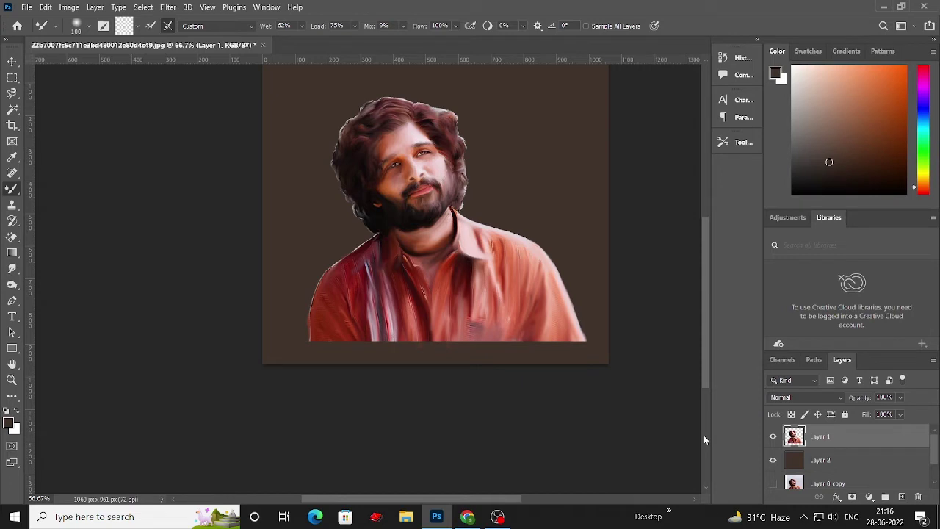
{"action": "key", "text": "ctrl+z"}
{"action": "key", "text": "v"}
{"action": "scroll", "coordinate": [249, 198], "scroll_direction": "up", "scroll_amount": 2}
{"action": "key", "text": "ctrl+minus"}
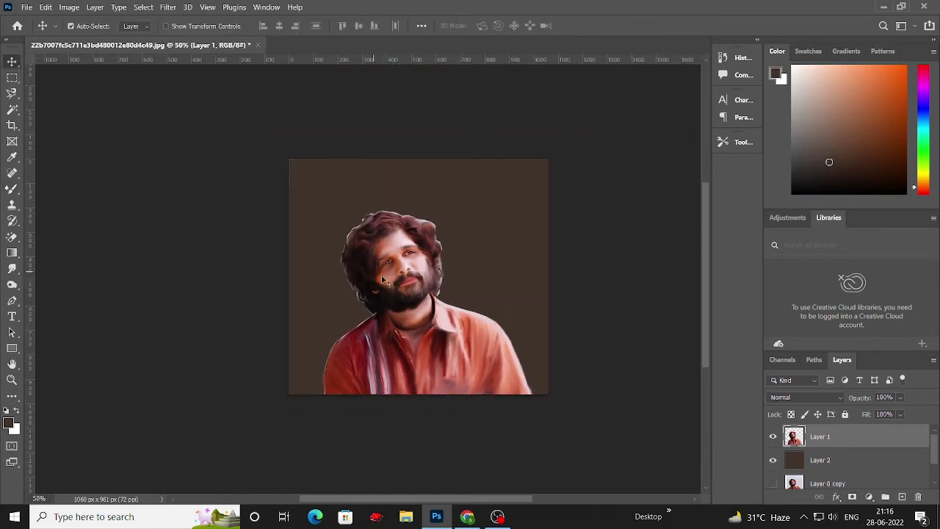
Add a new Layer 3 beneath the portrait layer and sample a skin tone from the shirt
{"action": "left_click", "coordinate": [902, 497]}
{"action": "left_click_drag", "start_coordinate": [819, 436], "coordinate": [820, 472]}
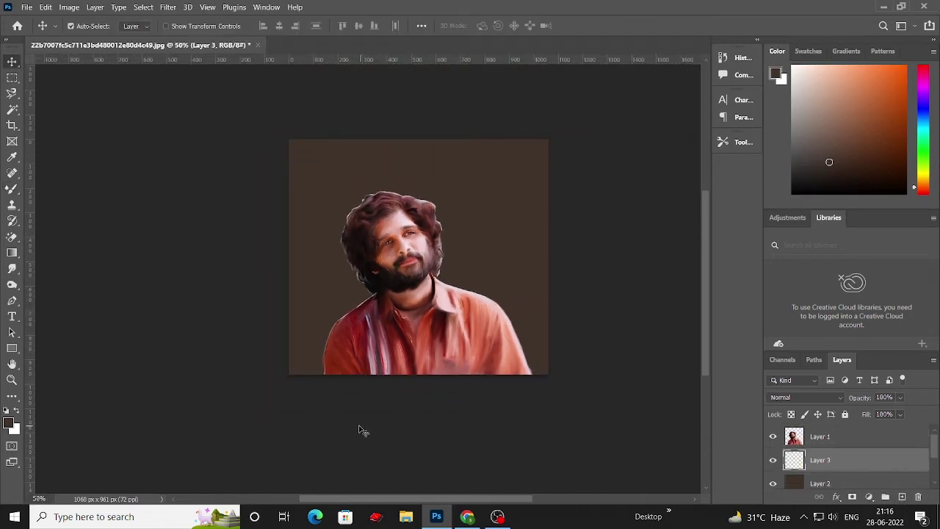
{"action": "key", "text": "b"}
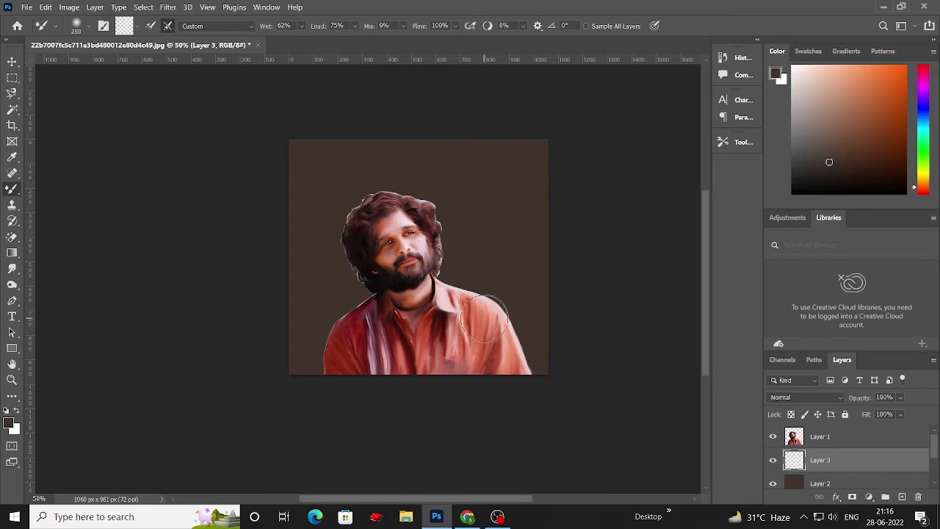
{"action": "left_click", "coordinate": [481, 288], "text": "alt"}
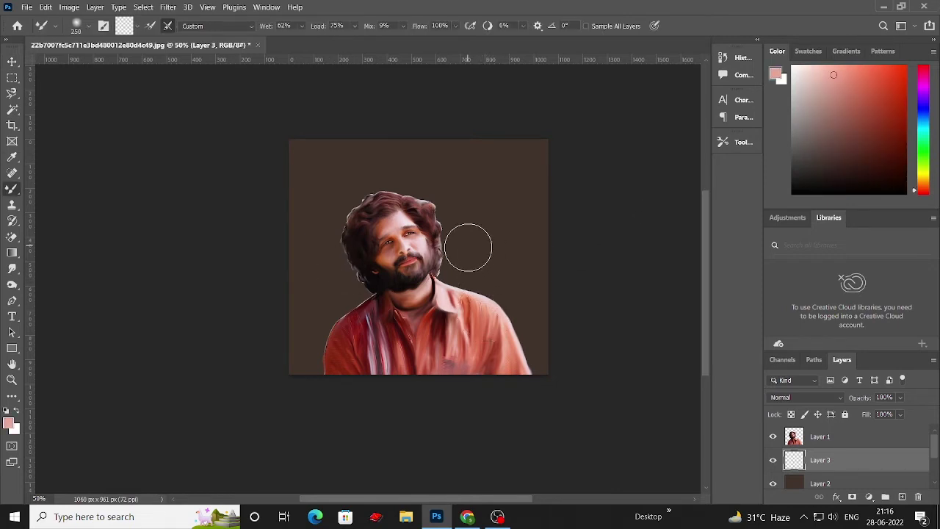
Switch to the regular Brush Tool, enlarge it, and discard a stray path by the hair
{"action": "right_click", "coordinate": [12, 188]}
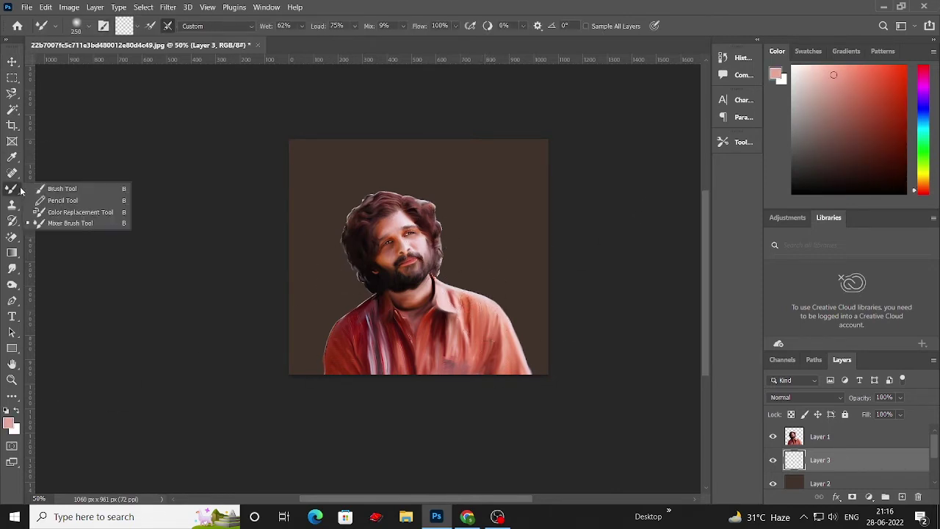
{"action": "left_click", "coordinate": [52, 187]}
{"action": "left_click_drag", "start_coordinate": [420, 224], "coordinate": [455, 242]}
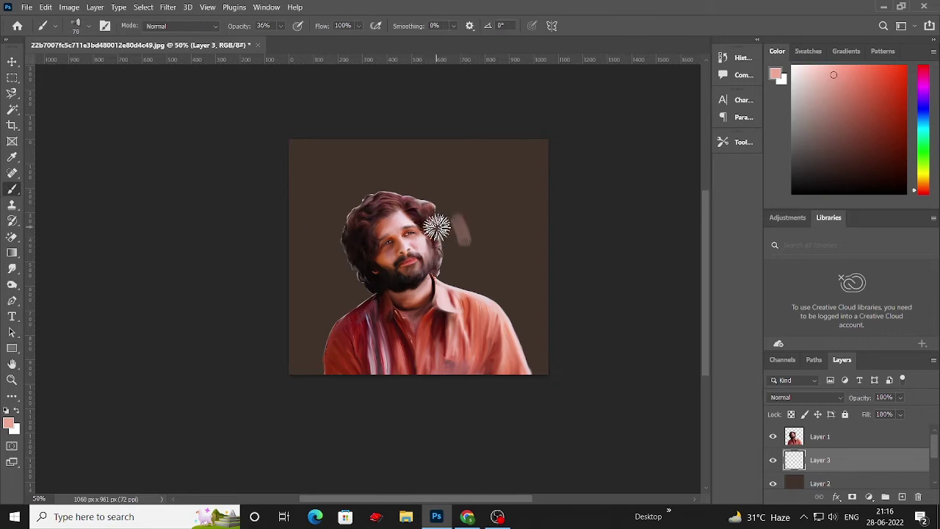
{"action": "scroll", "coordinate": [441, 257], "scroll_direction": "down", "scroll_amount": 2}
{"action": "key", "text": "bracketright"}
{"action": "key", "text": "bracketright"}
{"action": "key", "text": "bracketright"}
{"action": "key", "text": "p"}
{"action": "scroll", "coordinate": [420, 294], "scroll_direction": "down", "scroll_amount": 1}
{"action": "left_click_drag", "start_coordinate": [456, 202], "coordinate": [467, 254]}
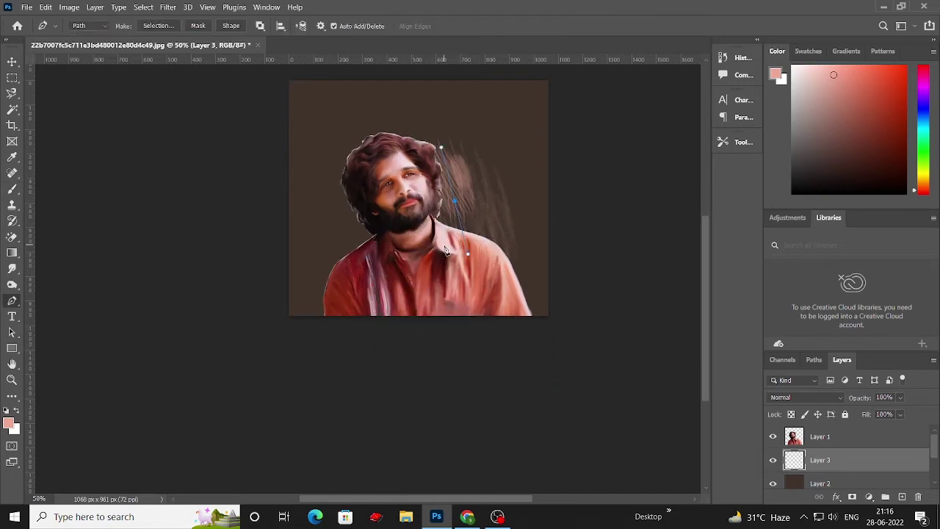
{"action": "key", "text": "Escape"}
Paint a soft pink glow beside the head and shoulder with a 250 px soft round brush
{"action": "key", "text": "b"}
{"action": "right_click", "coordinate": [12, 188]}
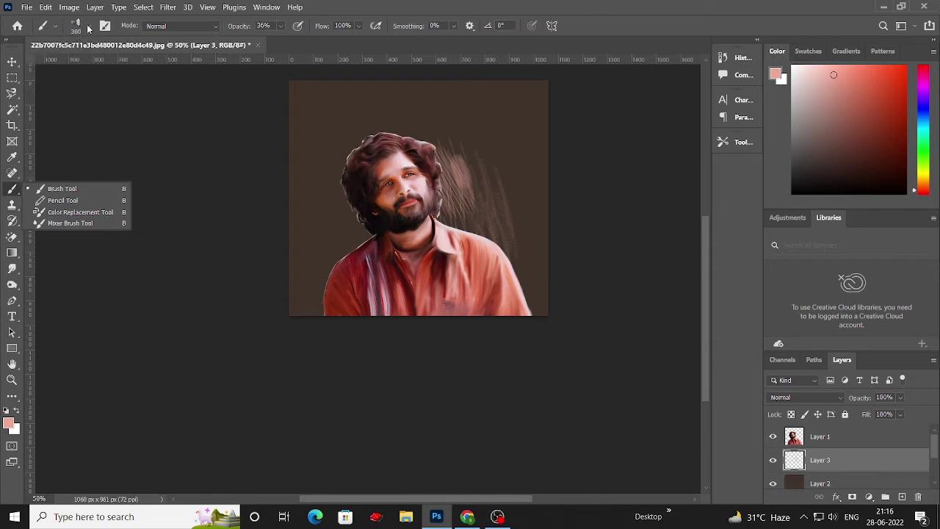
{"action": "left_click", "coordinate": [88, 26]}
{"action": "left_click", "coordinate": [98, 198]}
{"action": "scroll", "coordinate": [441, 221], "scroll_direction": "up", "scroll_amount": 2}
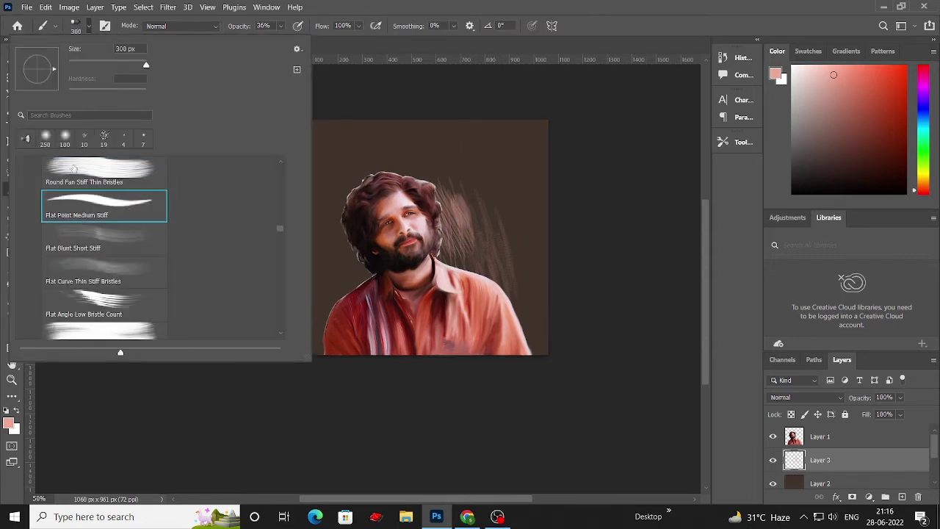
{"action": "left_click", "coordinate": [463, 100]}
{"action": "left_click_drag", "start_coordinate": [441, 176], "coordinate": [470, 272]}
{"action": "scroll", "coordinate": [462, 220], "scroll_direction": "down", "scroll_amount": 1}
{"action": "left_click_drag", "start_coordinate": [455, 183], "coordinate": [479, 241]}
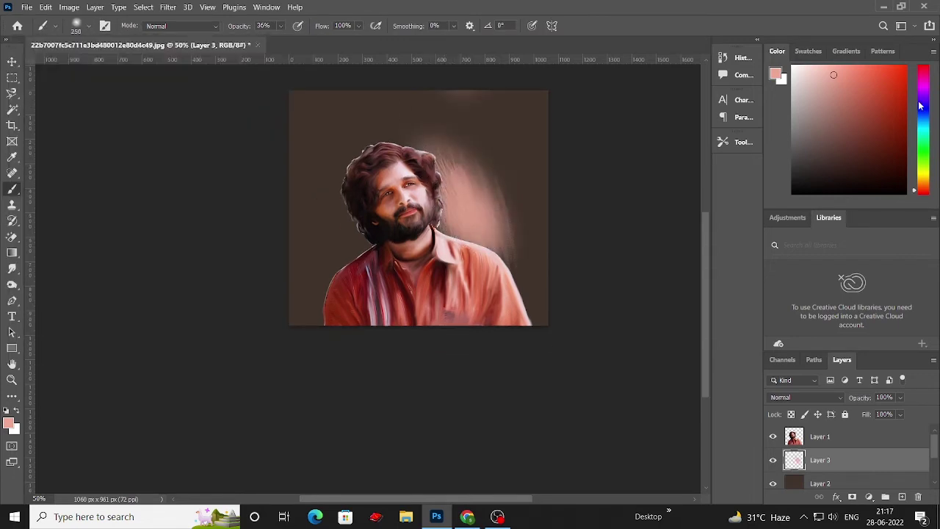
Brush pink right of the head, blue to its left, green on the right and red at lower left
{"action": "left_click", "coordinate": [924, 71]}
{"action": "left_click_drag", "start_coordinate": [422, 140], "coordinate": [521, 319]}
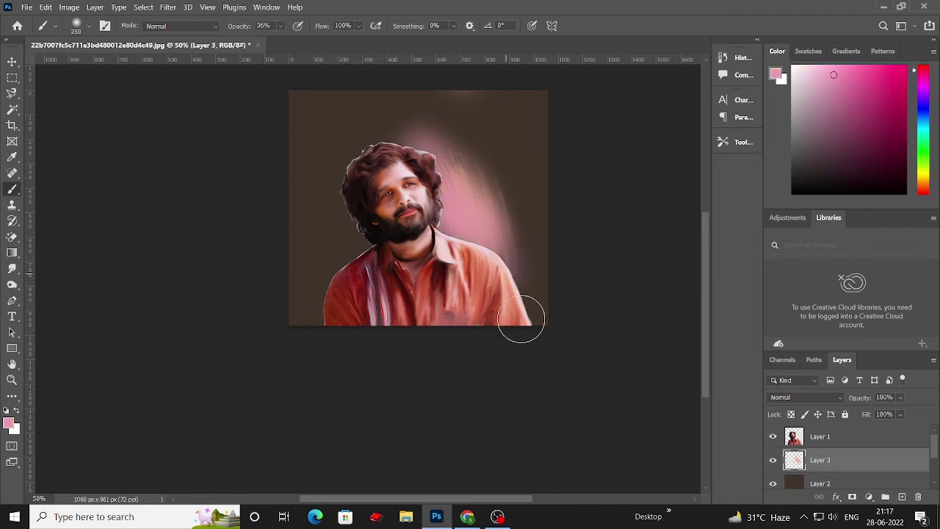
{"action": "left_click", "coordinate": [923, 113]}
{"action": "mouse_move", "coordinate": [389, 133]}
{"action": "left_mouse_down"}
{"action": "mouse_move", "coordinate": [366, 172]}
{"action": "mouse_move", "coordinate": [353, 242]}
{"action": "mouse_move", "coordinate": [316, 287]}
{"action": "left_mouse_up"}
{"action": "left_click", "coordinate": [924, 96]}
{"action": "scroll", "coordinate": [367, 257], "scroll_direction": "down", "scroll_amount": 1}
{"action": "left_click", "coordinate": [924, 150]}
{"action": "left_click_drag", "start_coordinate": [474, 142], "coordinate": [523, 271]}
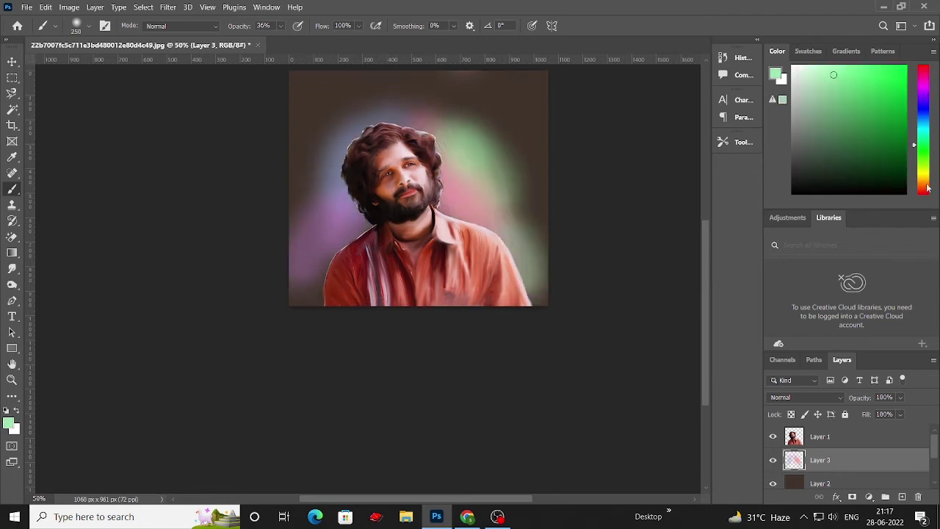
{"action": "left_click", "coordinate": [927, 188]}
{"action": "left_click_drag", "start_coordinate": [308, 249], "coordinate": [325, 273]}
Add magenta strokes left of the head and top right, with green on both sides
{"action": "scroll", "coordinate": [418, 220], "scroll_direction": "down", "scroll_amount": 1}
{"action": "left_click", "coordinate": [924, 74]}
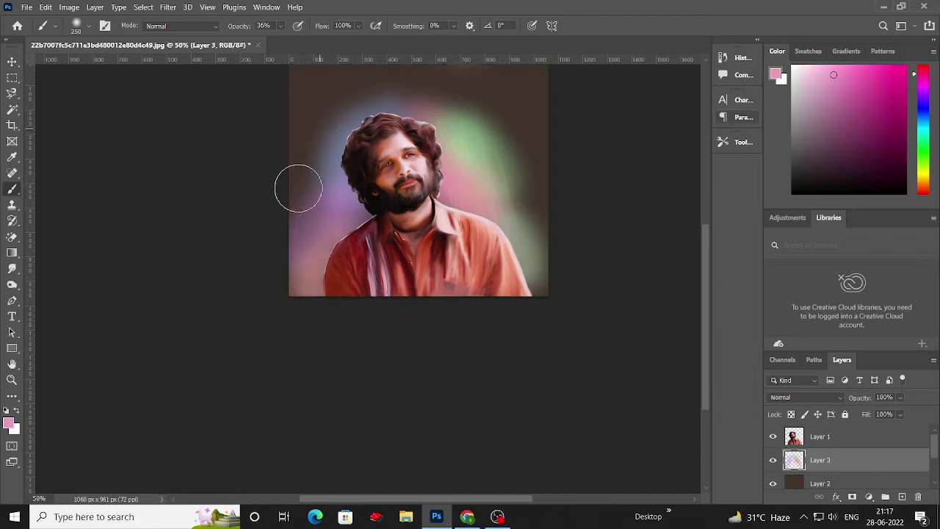
{"action": "mouse_move", "coordinate": [294, 184]}
{"action": "left_mouse_down"}
{"action": "mouse_move", "coordinate": [331, 117]}
{"action": "mouse_move", "coordinate": [470, 191]}
{"action": "left_mouse_up"}
{"action": "left_click", "coordinate": [905, 67]}
{"action": "left_click", "coordinate": [922, 154]}
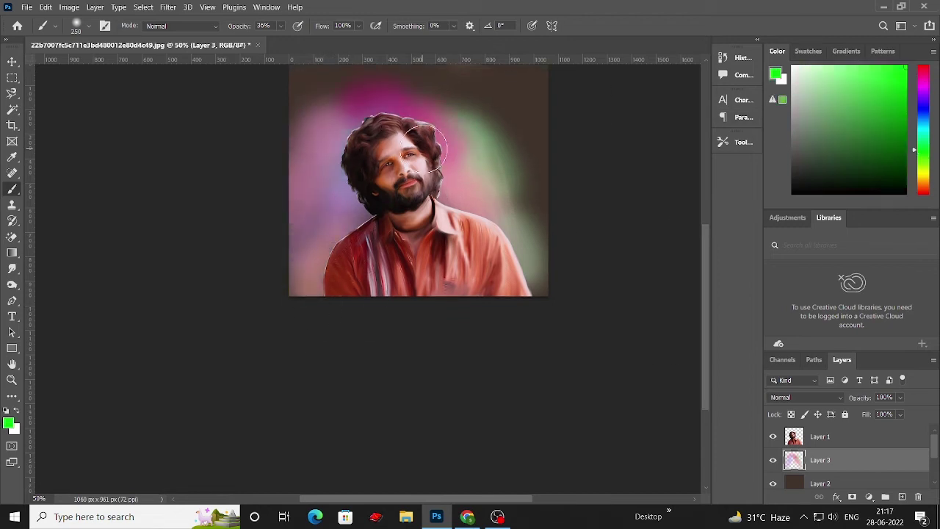
{"action": "left_click_drag", "start_coordinate": [433, 147], "coordinate": [338, 279]}
{"action": "scroll", "coordinate": [419, 220], "scroll_direction": "up", "scroll_amount": 3}
{"action": "left_click_drag", "start_coordinate": [478, 201], "coordinate": [514, 169]}
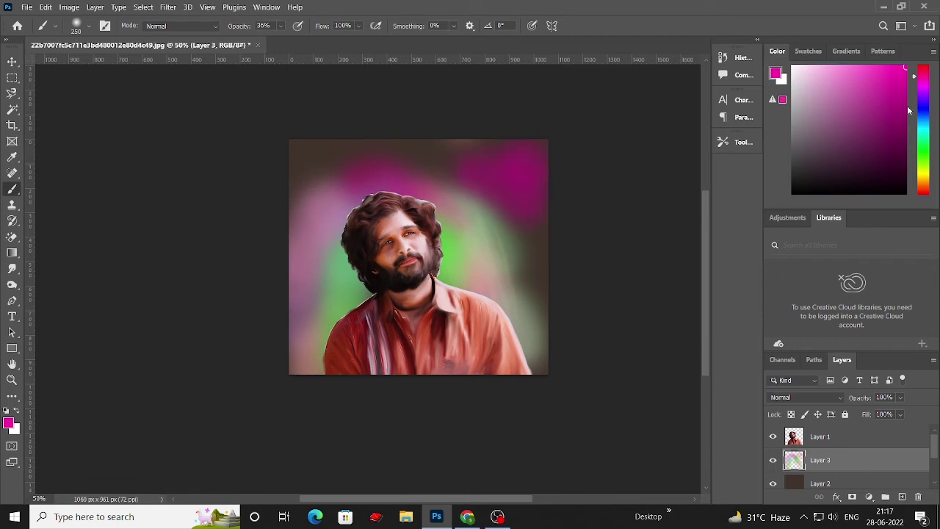
Paint blue down the right side and yellow-orange across the top of the canvas
{"action": "left_click", "coordinate": [922, 123]}
{"action": "left_click_drag", "start_coordinate": [539, 221], "coordinate": [525, 315]}
{"action": "left_click", "coordinate": [922, 178]}
{"action": "left_click_drag", "start_coordinate": [411, 158], "coordinate": [499, 151]}
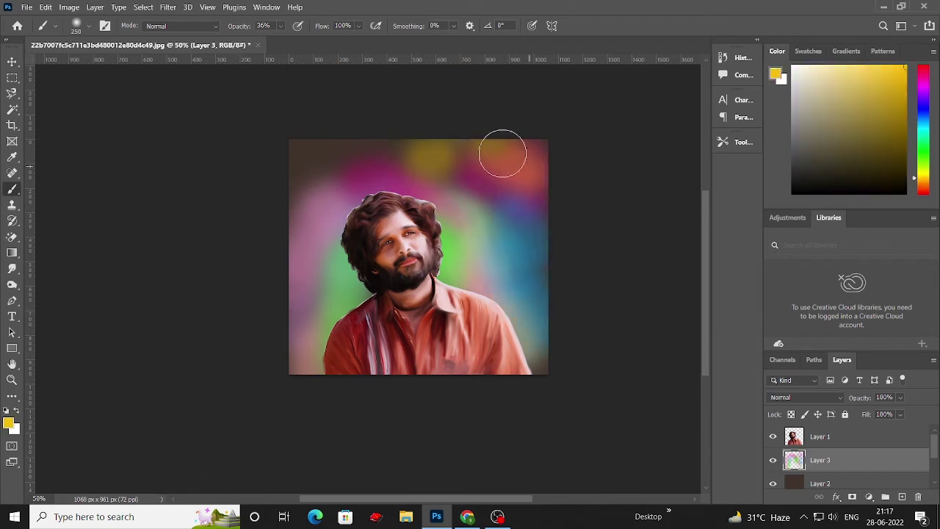
{"action": "left_click_drag", "start_coordinate": [329, 163], "coordinate": [390, 158]}
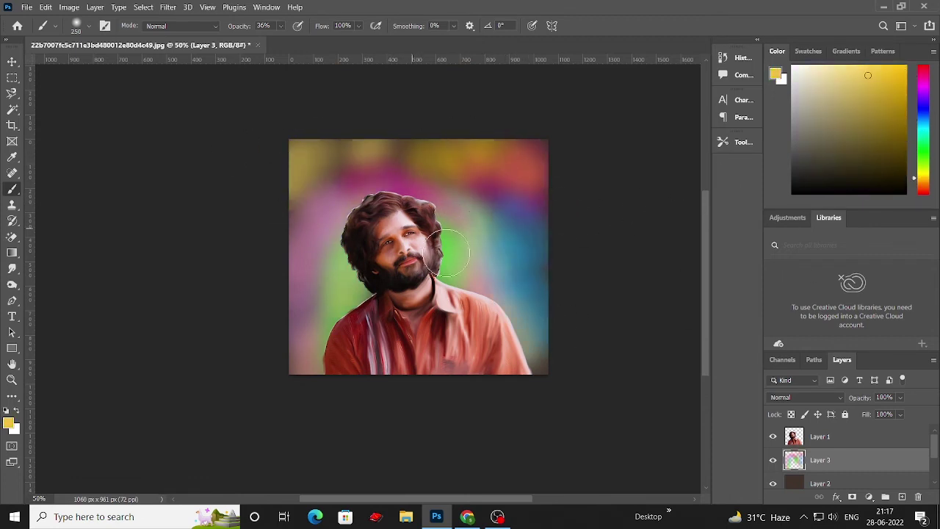
{"action": "scroll", "coordinate": [433, 309], "scroll_direction": "down", "scroll_amount": 1}
{"action": "scroll", "coordinate": [236, 386], "scroll_direction": "up", "scroll_amount": 1}
Apply a gentle Gaussian Blur to Layer 3 so the colour patches blend softly
{"action": "left_click", "coordinate": [12, 61]}
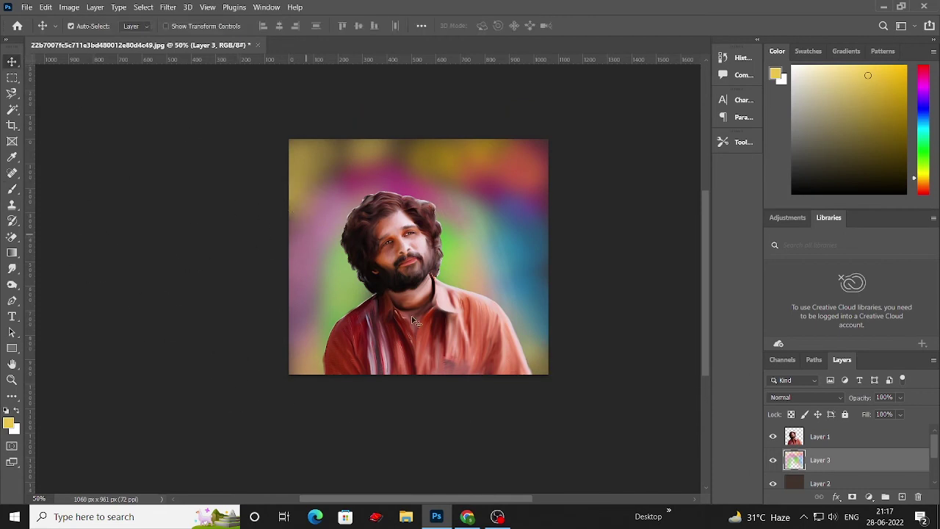
{"action": "scroll", "coordinate": [683, 424], "scroll_direction": "down", "scroll_amount": 1}
{"action": "left_click", "coordinate": [683, 424]}
{"action": "left_click", "coordinate": [815, 459]}
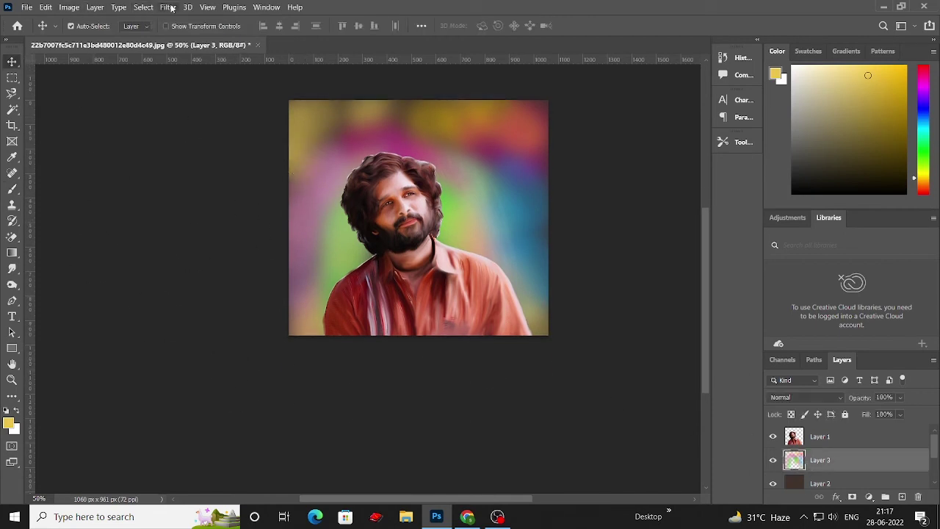
{"action": "left_click", "coordinate": [168, 7]}
{"action": "left_click", "coordinate": [338, 201]}
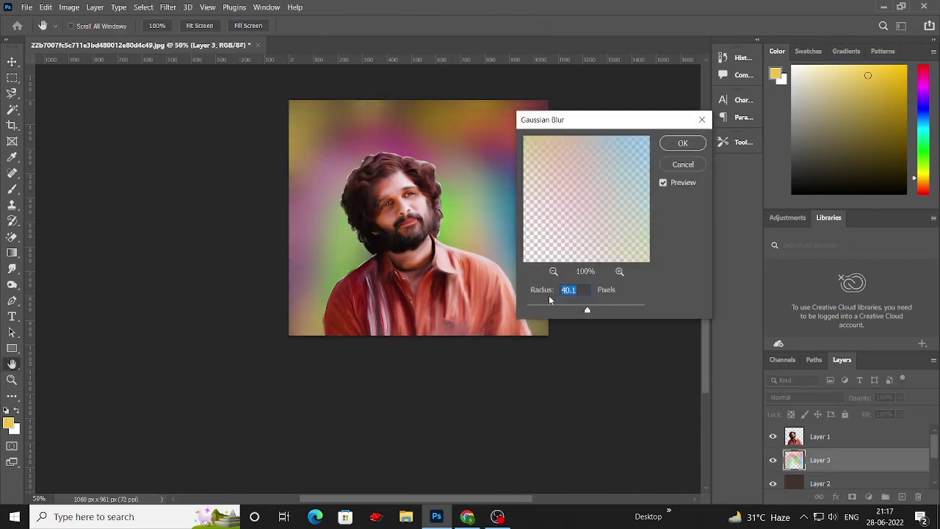
{"action": "left_click_drag", "start_coordinate": [535, 312], "coordinate": [529, 312]}
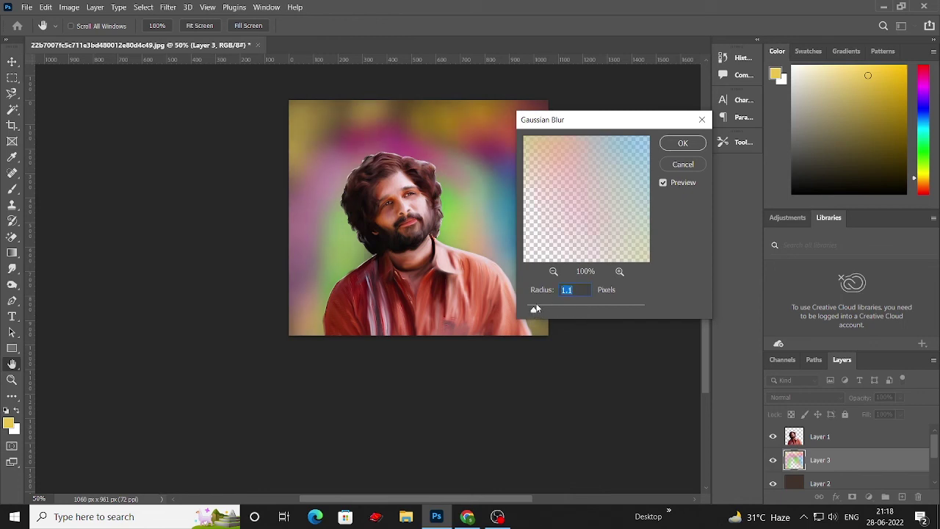
{"action": "left_click", "coordinate": [683, 144]}
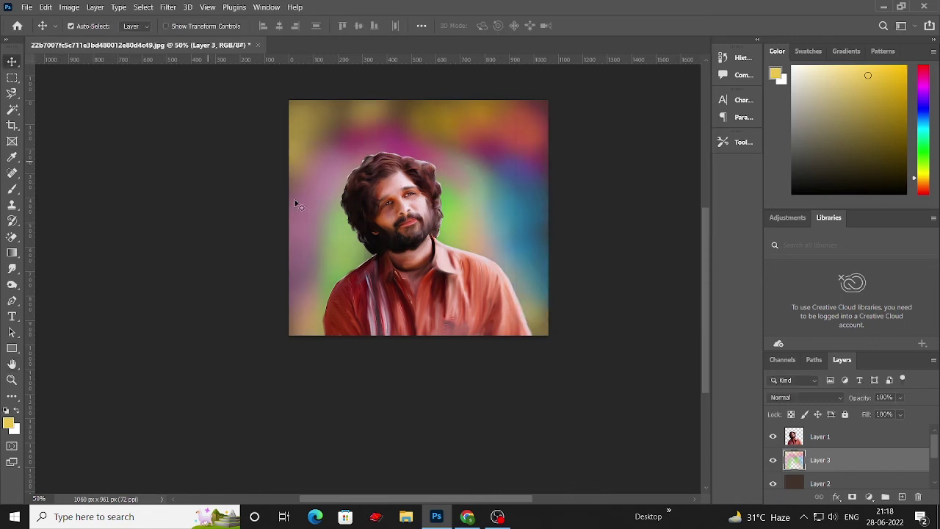
Check the finished portrait at 100% view and open the File menu's export options for PNG
{"action": "left_click", "coordinate": [26, 7]}
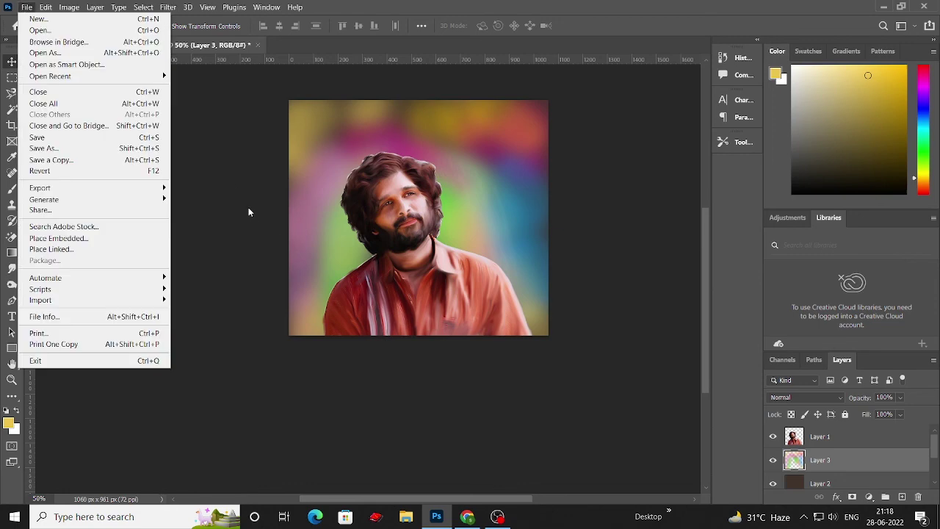
{"action": "left_click", "coordinate": [249, 266]}
{"action": "key", "text": "ctrl+plus"}
{"action": "key", "text": "ctrl+plus"}
{"action": "key", "text": "ctrl+minus"}
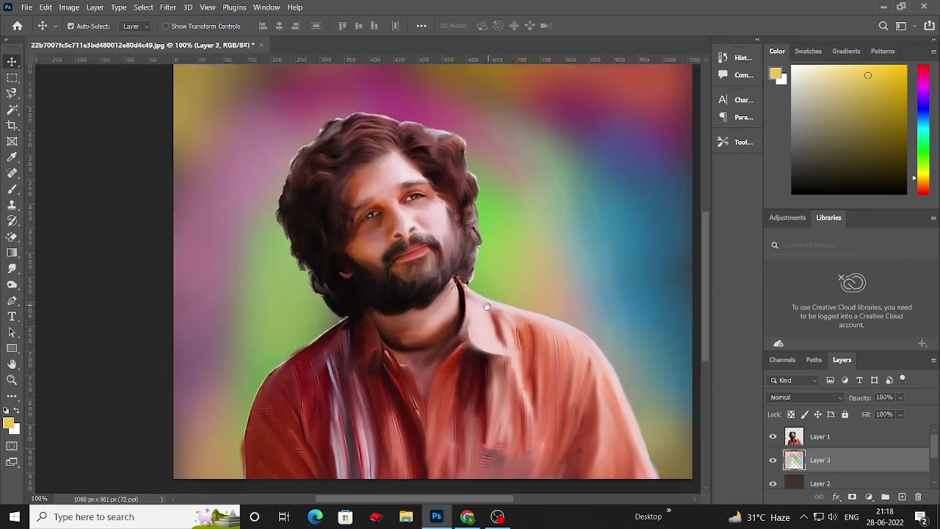
{"action": "key", "text": "ctrl+plus"}
{"action": "left_click", "coordinate": [26, 7]}
{"action": "mouse_move", "coordinate": [40, 188]}
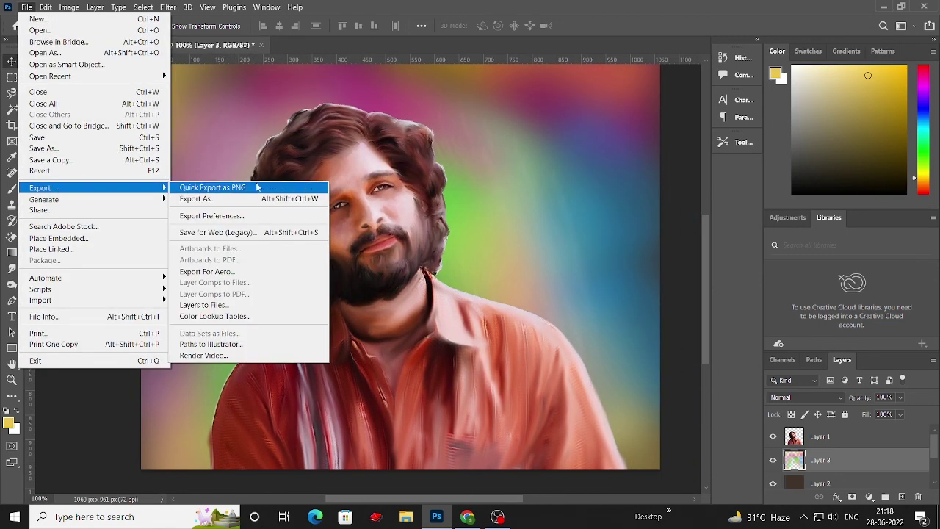